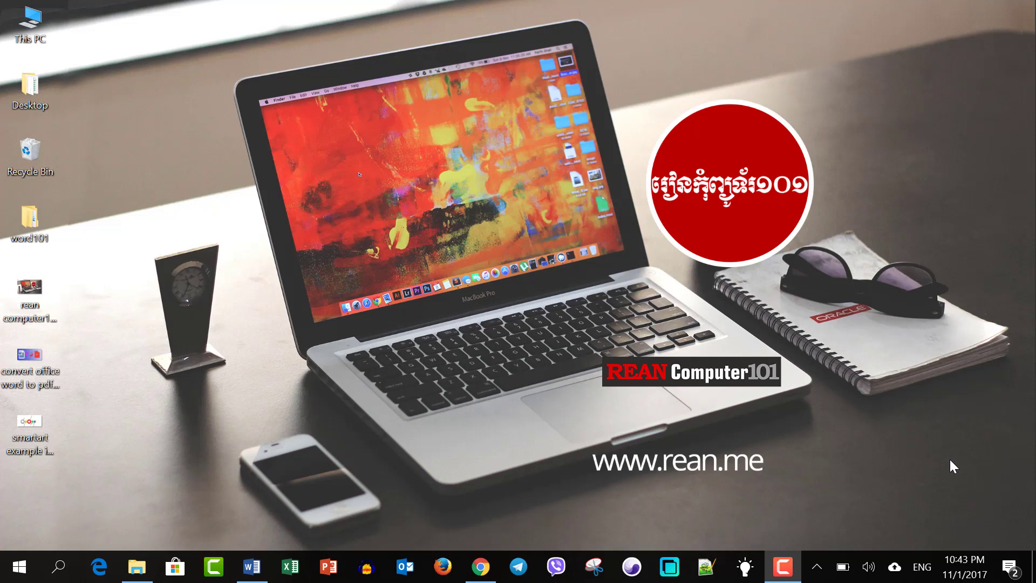
Bring the 'How to use Symbol in Microsoft Word' document back on screen from the taskbar
click(252, 567)
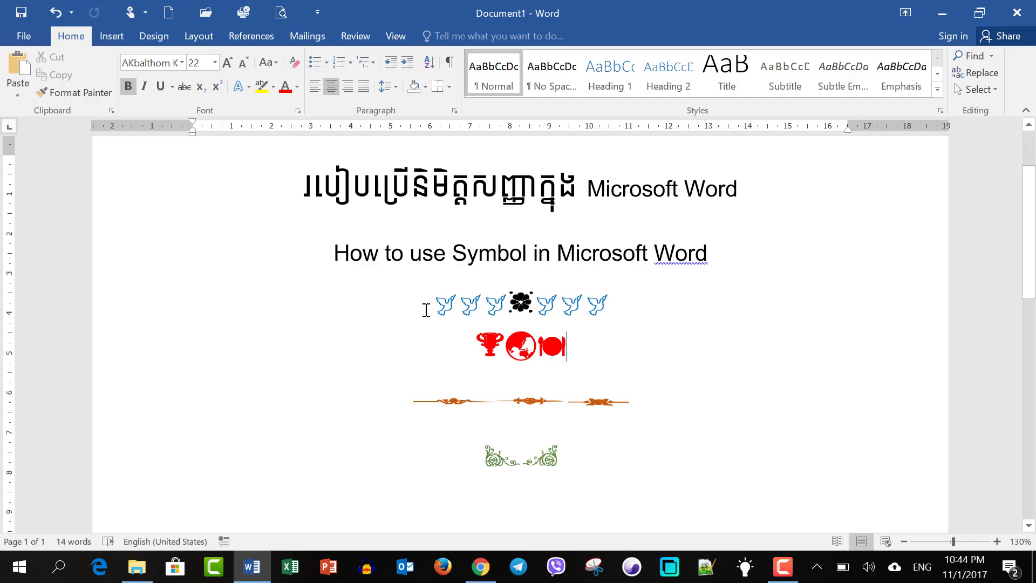
Add blank lines after the heading and put the cursor on the first empty line
drag(425, 302, 610, 458)
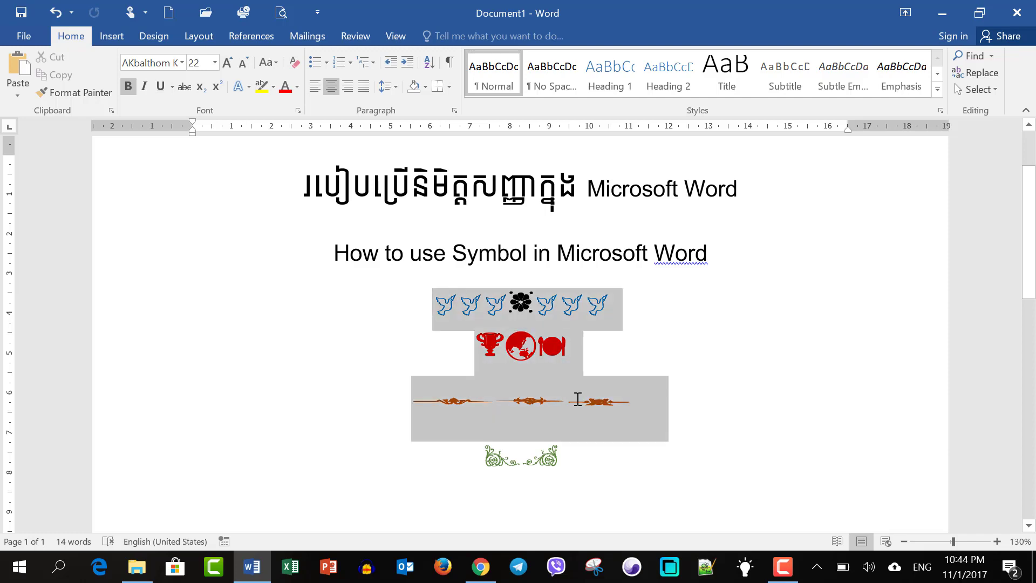
click(732, 256)
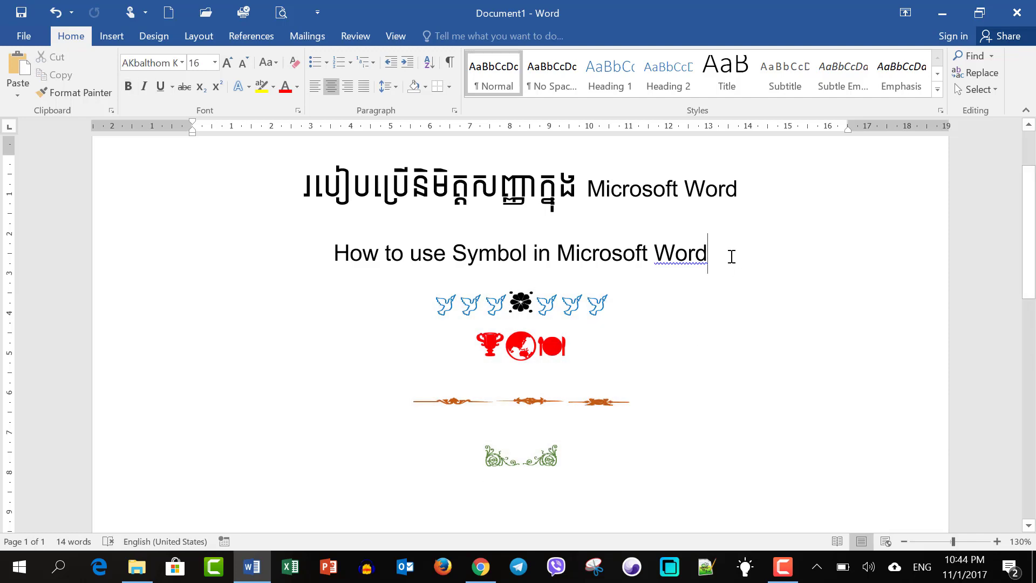
key(Return)
key(Return)
key(Return)
key(Return)
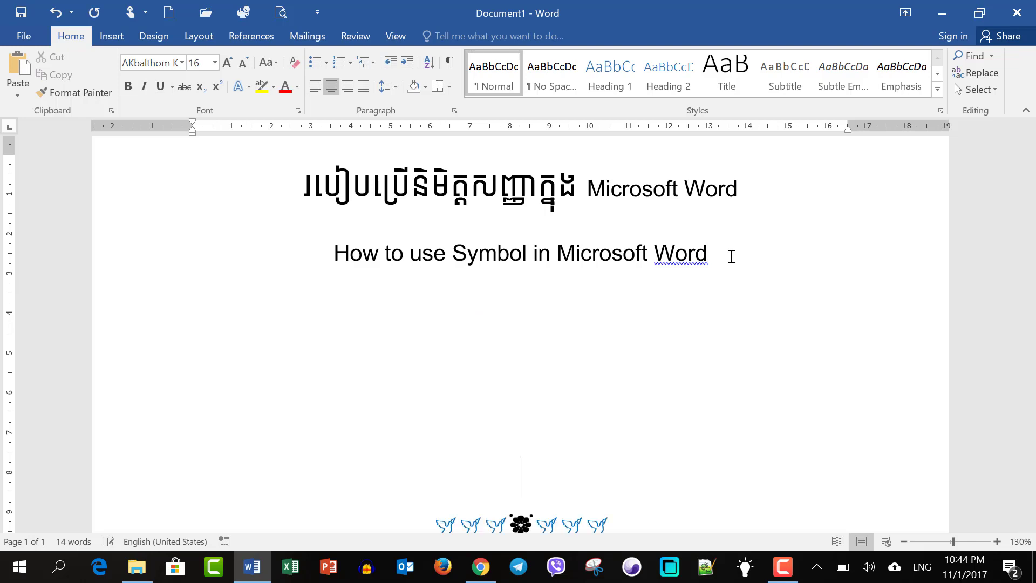
click(520, 296)
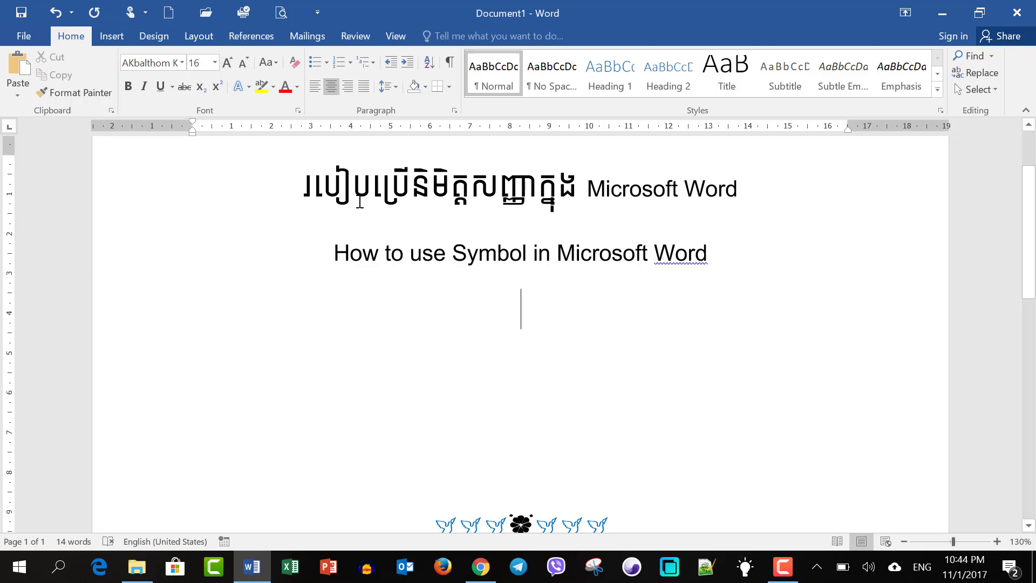
Insert plate, trophy, ornamental scroll and heart symbols from the Insert > Symbol gallery
click(112, 38)
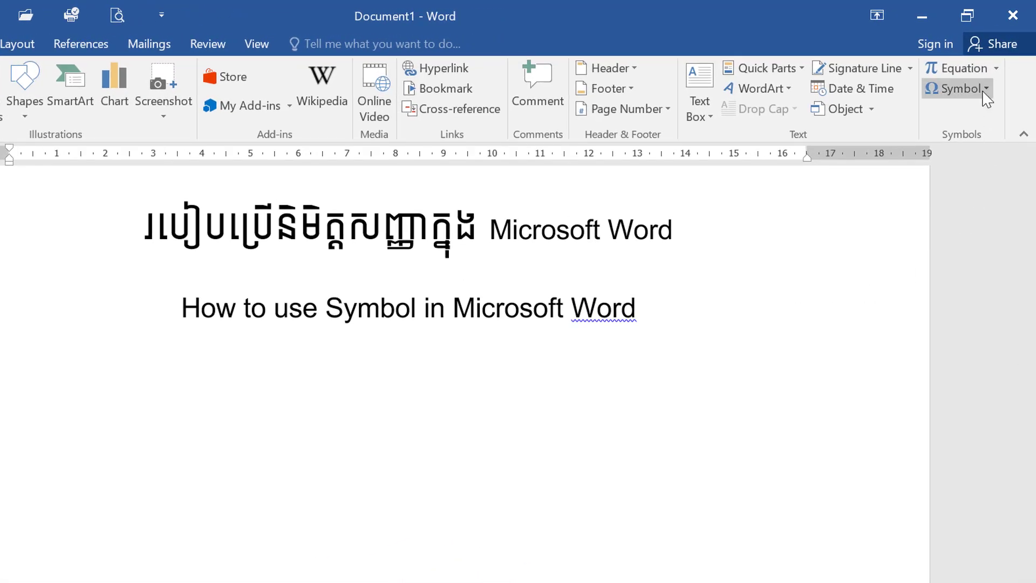
click(989, 97)
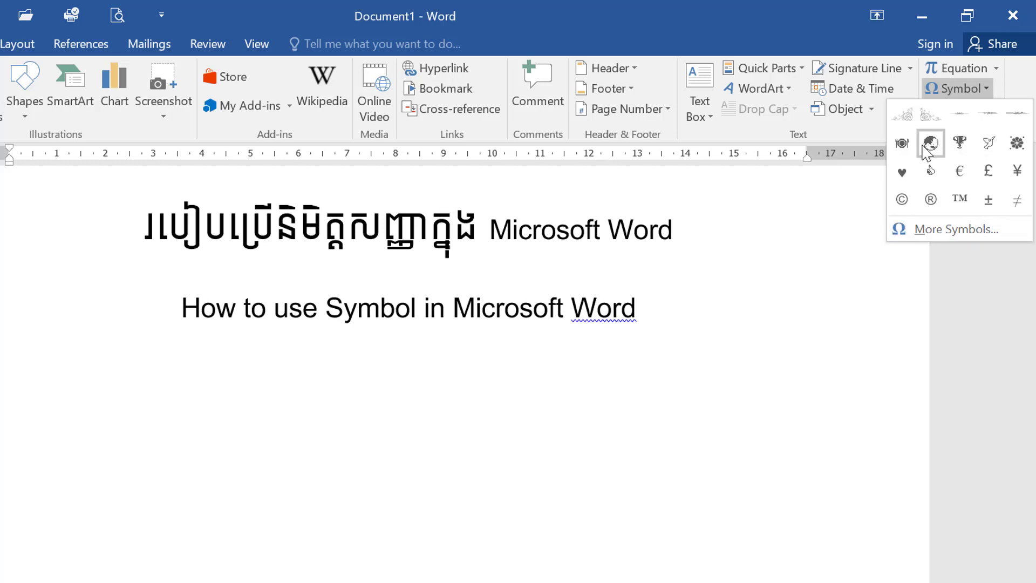
click(902, 143)
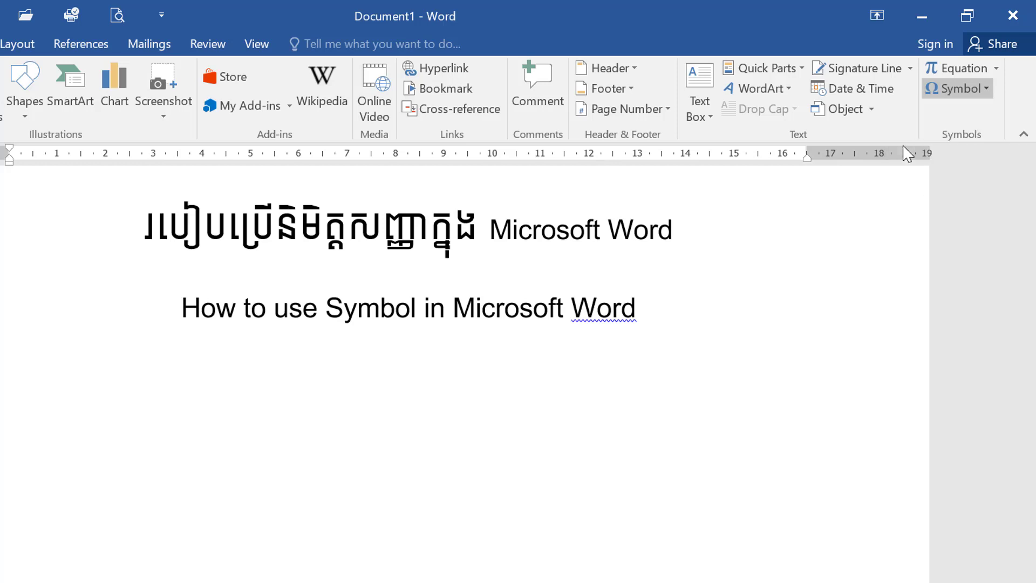
click(969, 89)
click(959, 143)
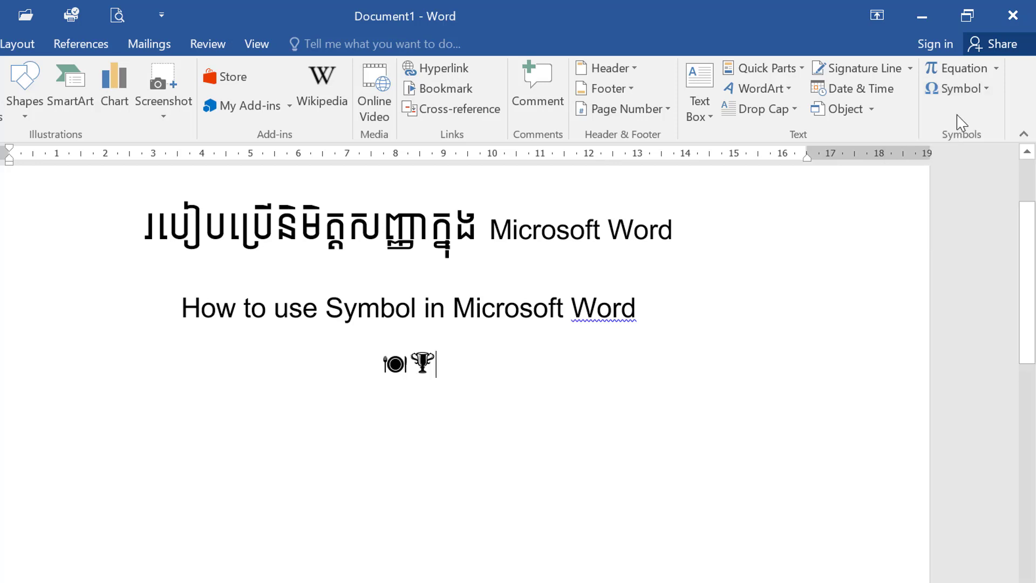
click(958, 89)
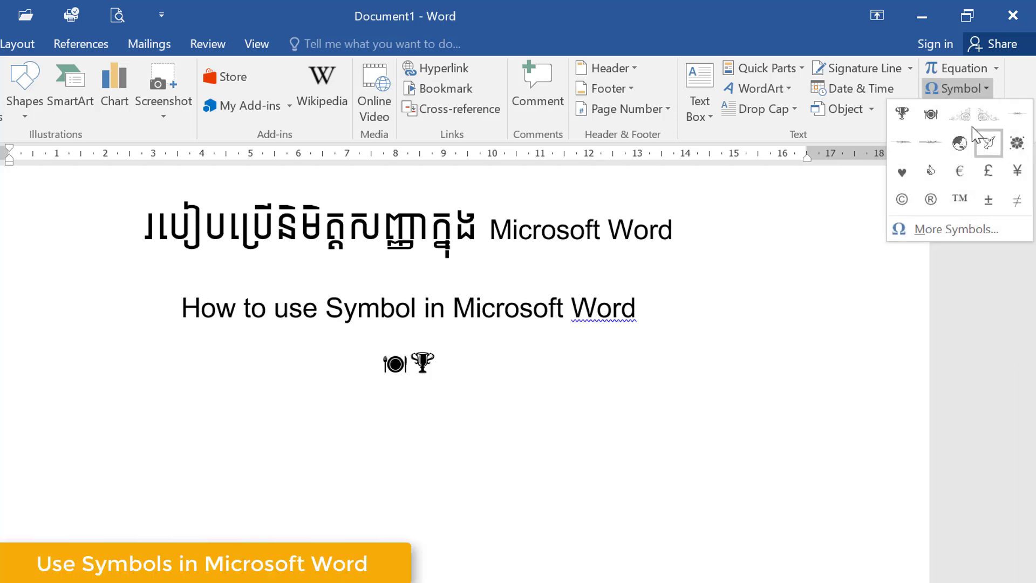
click(959, 115)
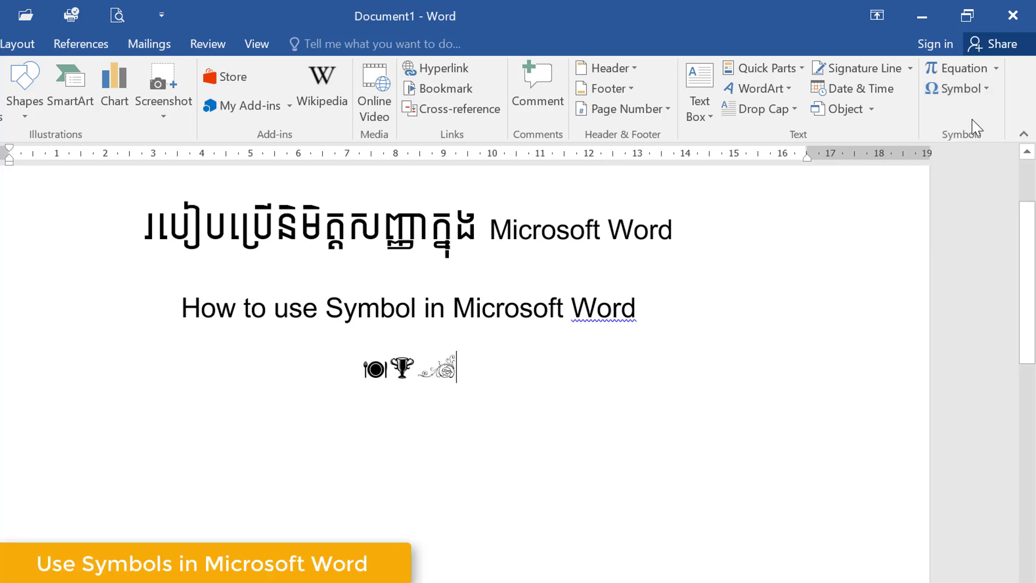
click(983, 92)
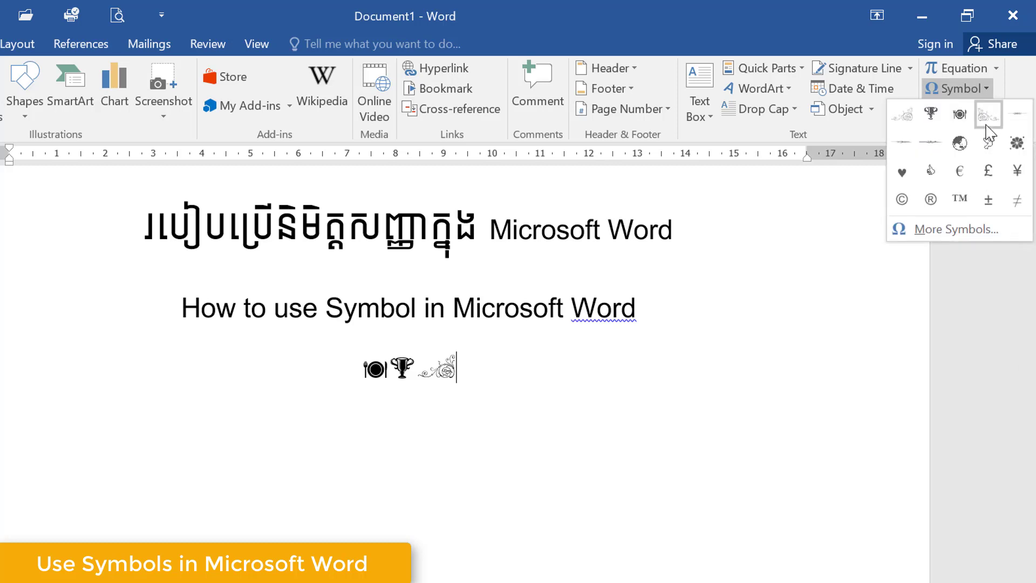
click(902, 172)
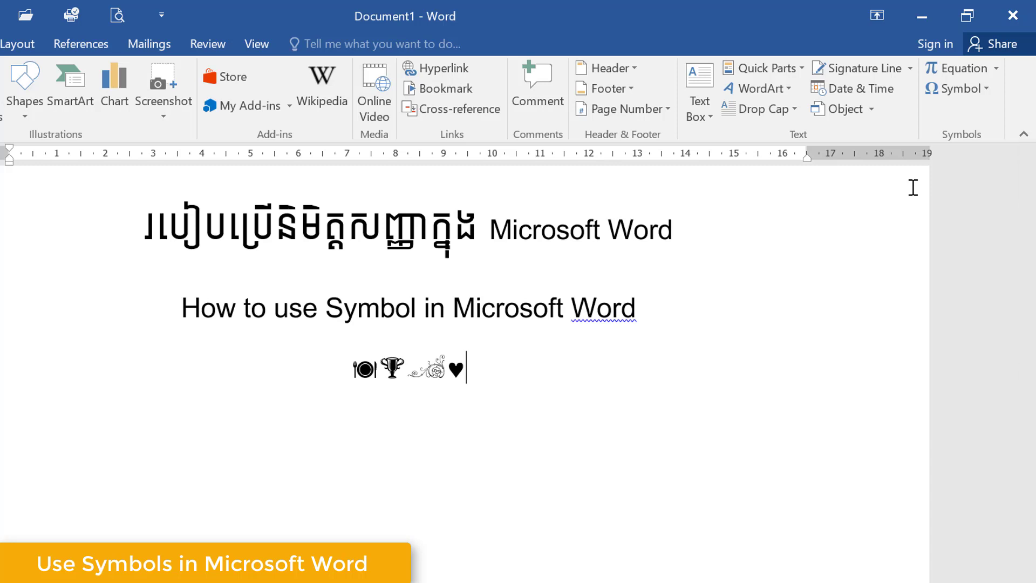
click(963, 90)
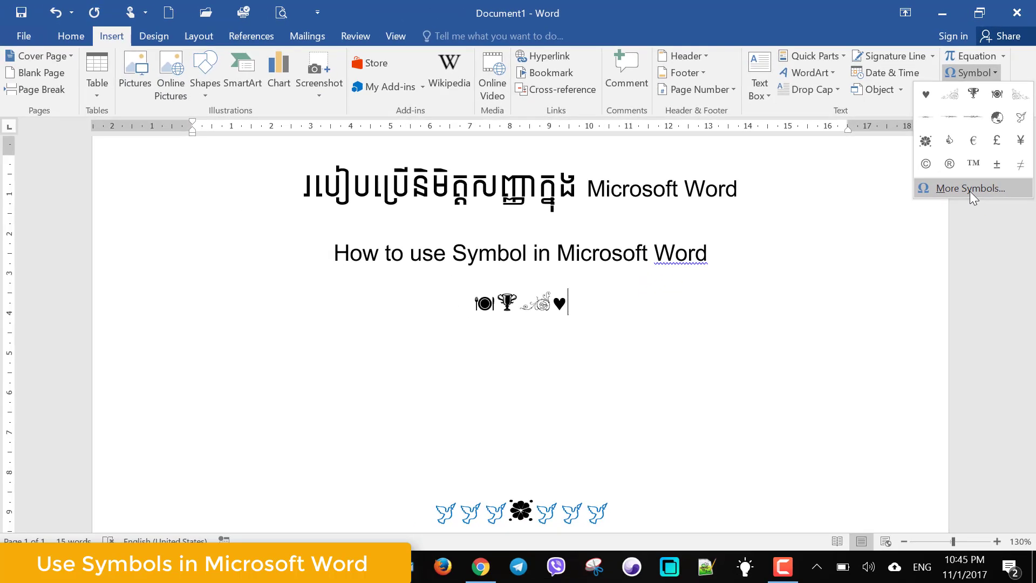
In More Symbols, browse the character grid, then set the dialog's font to Webdings
click(980, 187)
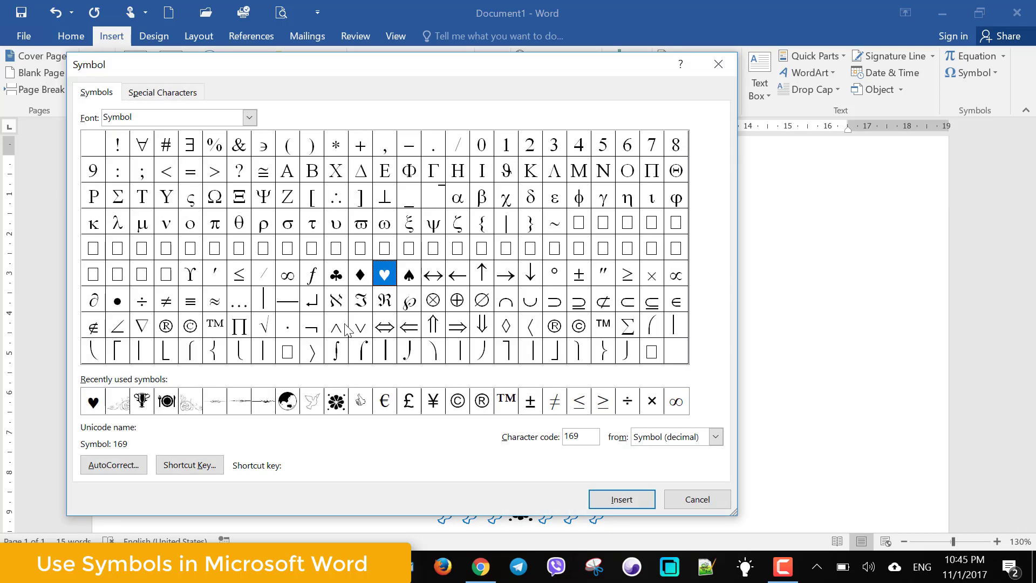
click(444, 249)
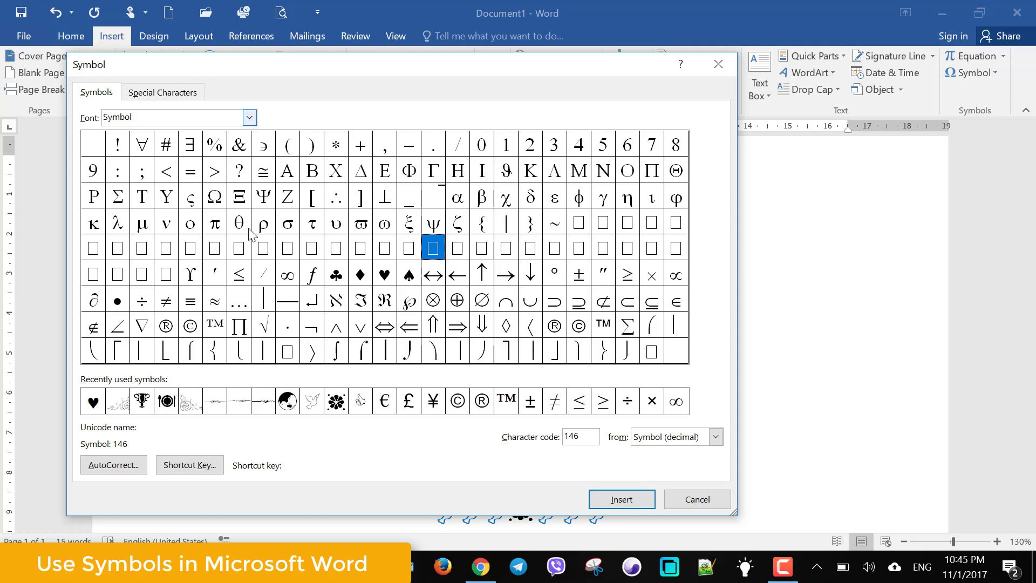
click(321, 281)
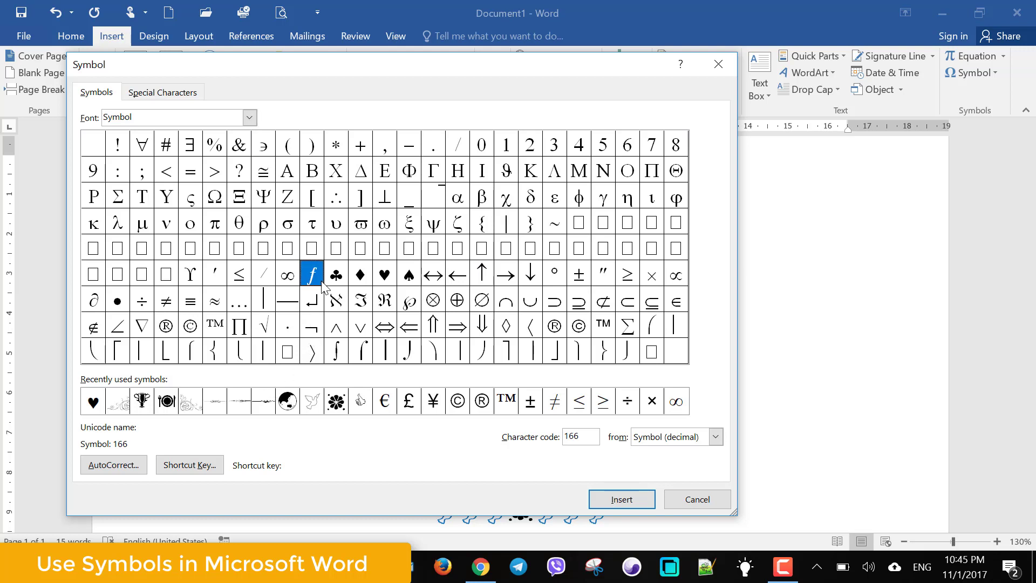
key(Down)
key(Down)
key(Down)
key(Up)
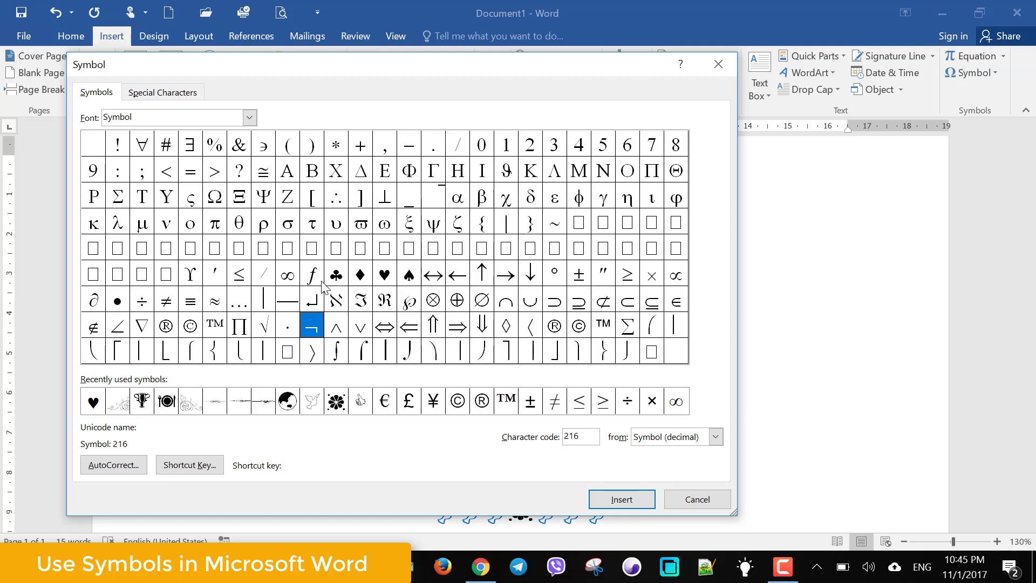
key(Page_Up)
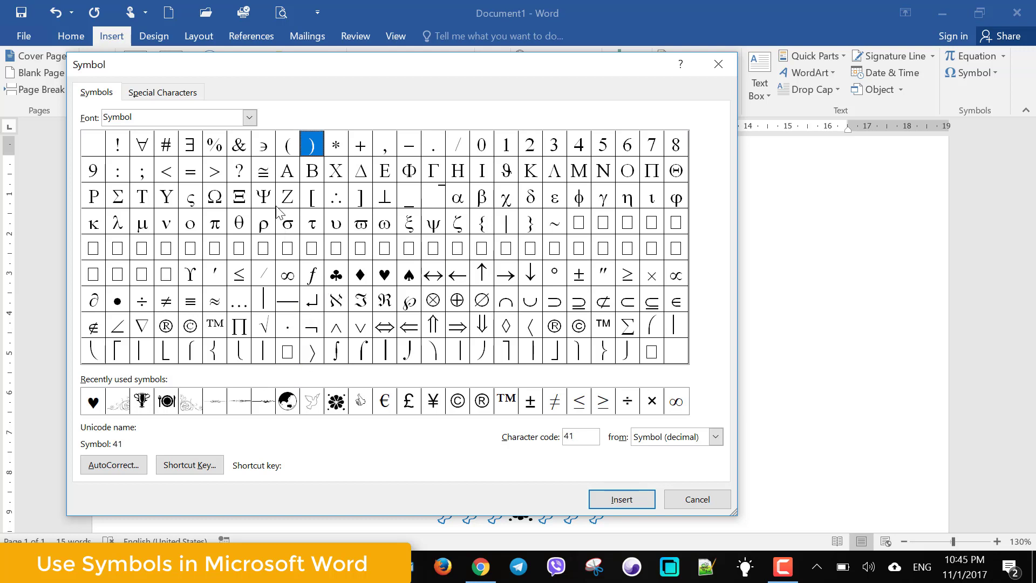
click(250, 118)
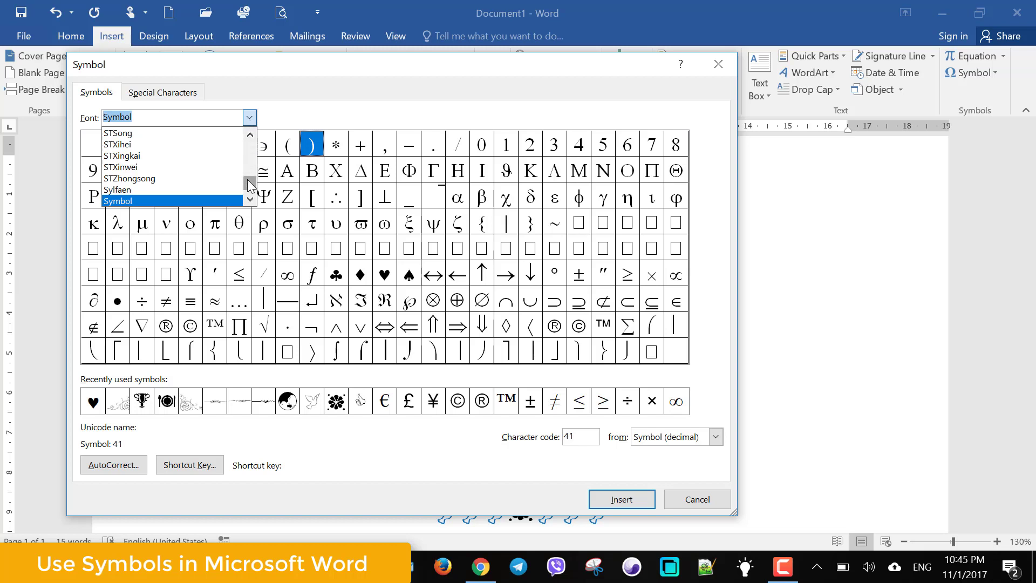
drag(249, 185, 249, 194)
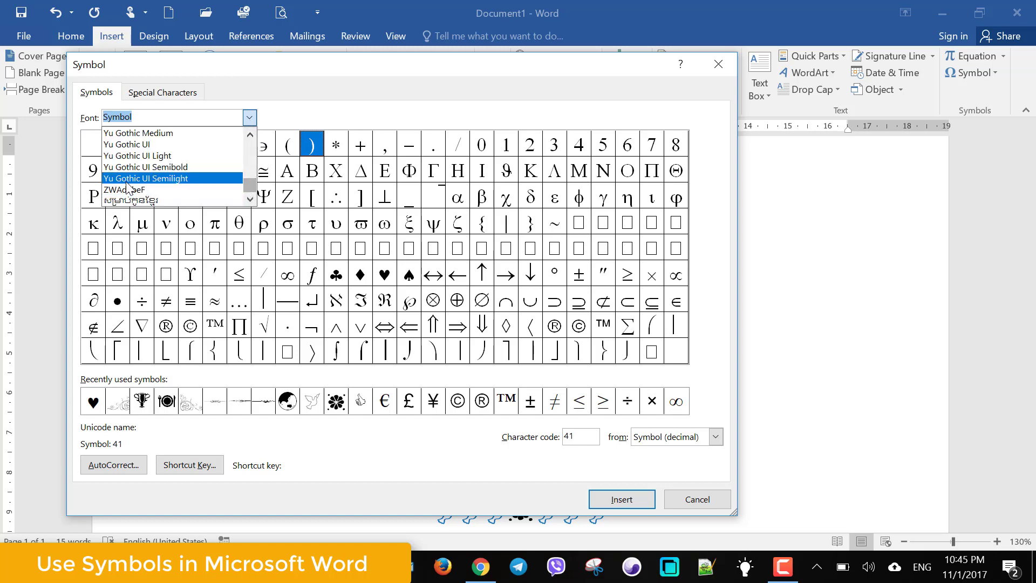
scroll(126, 182, up, 3)
scroll(127, 182, down, 1)
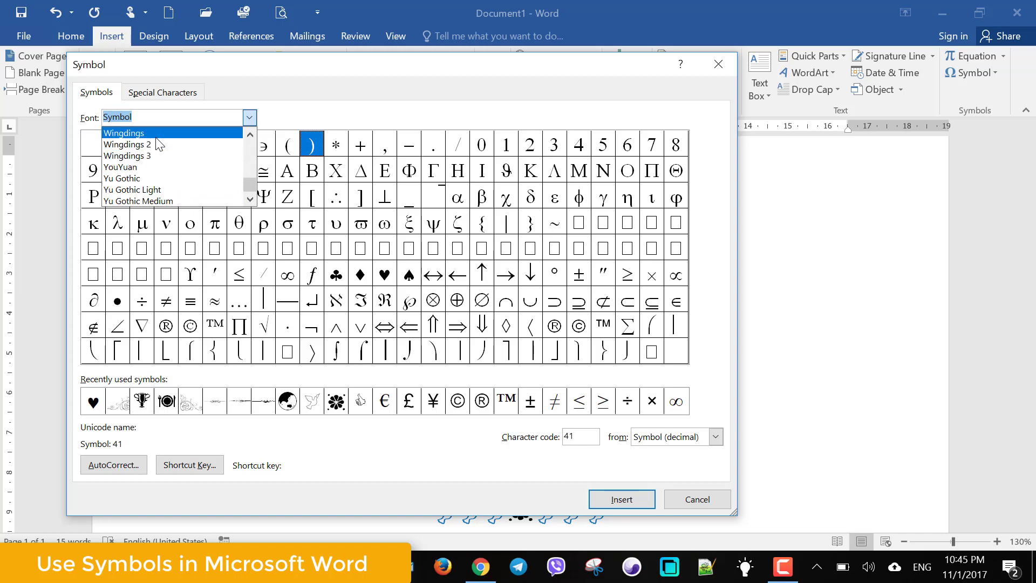
scroll(156, 144, up, 1)
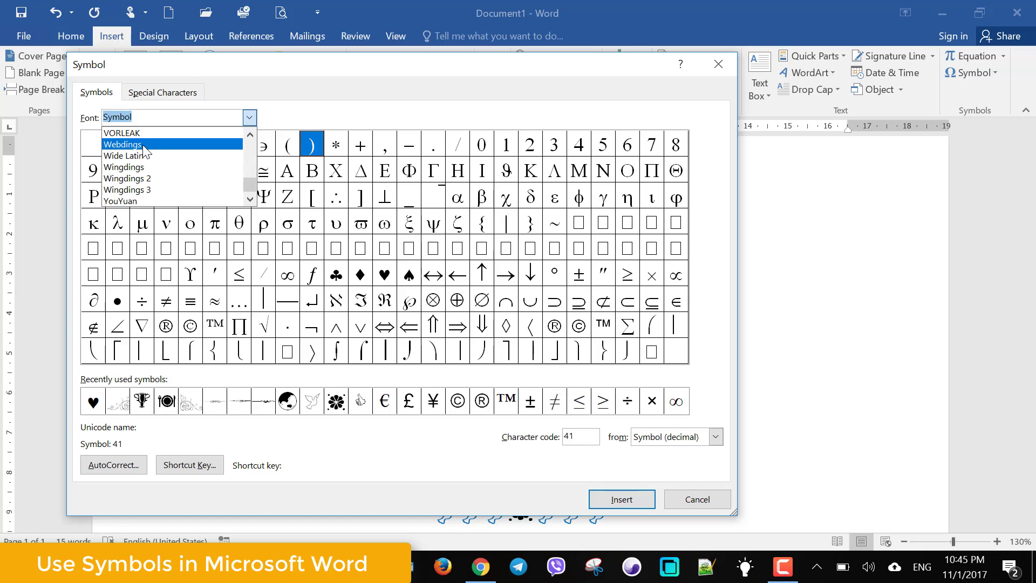
click(144, 144)
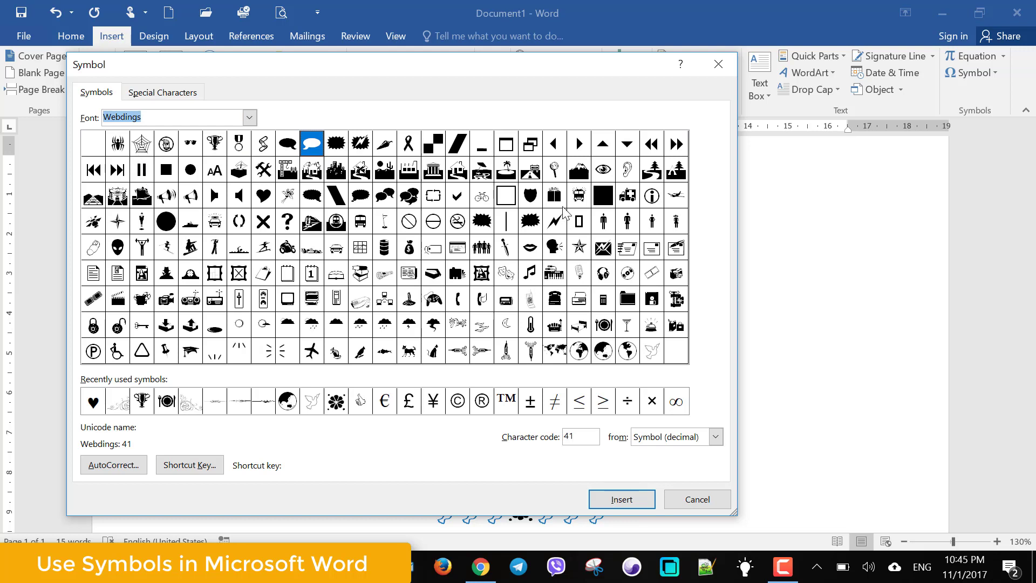
Insert the Webdings speaking-head, info, alien head and spider symbols
click(554, 247)
double_click(554, 247)
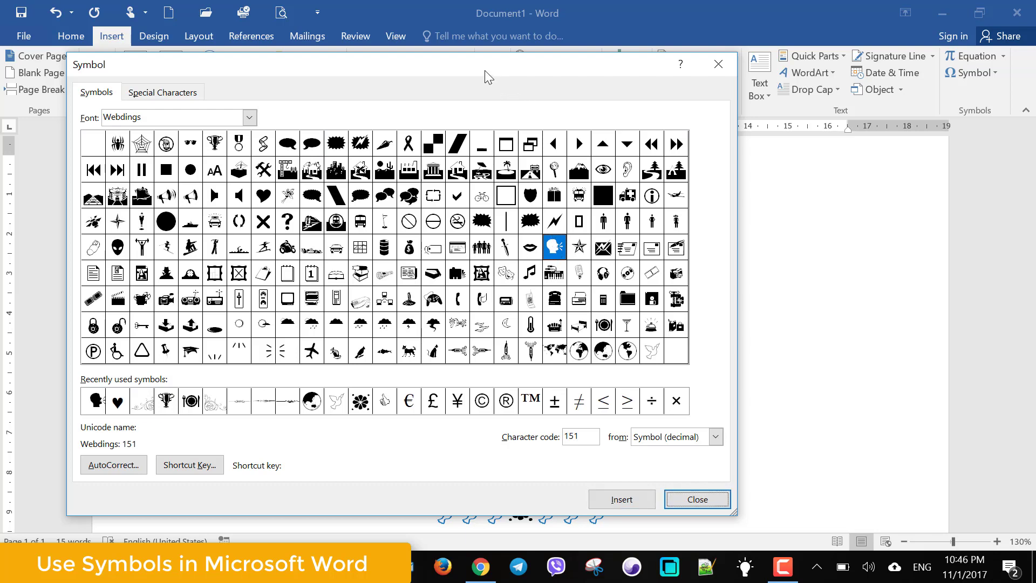
mouse_move(488, 76)
mouse_down()
mouse_move(273, 180)
mouse_move(631, 77)
mouse_up()
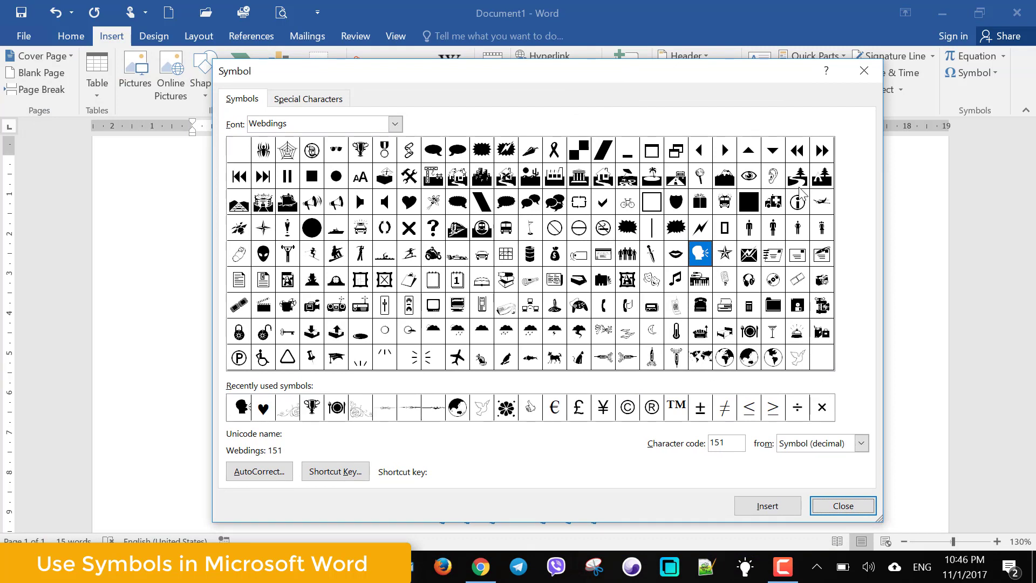
click(798, 207)
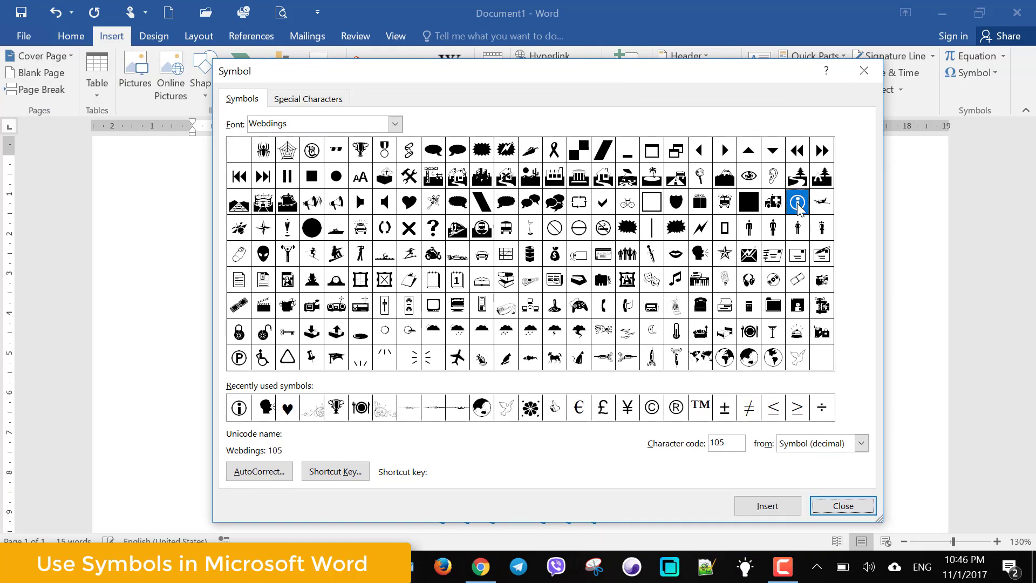
double_click(264, 254)
double_click(268, 151)
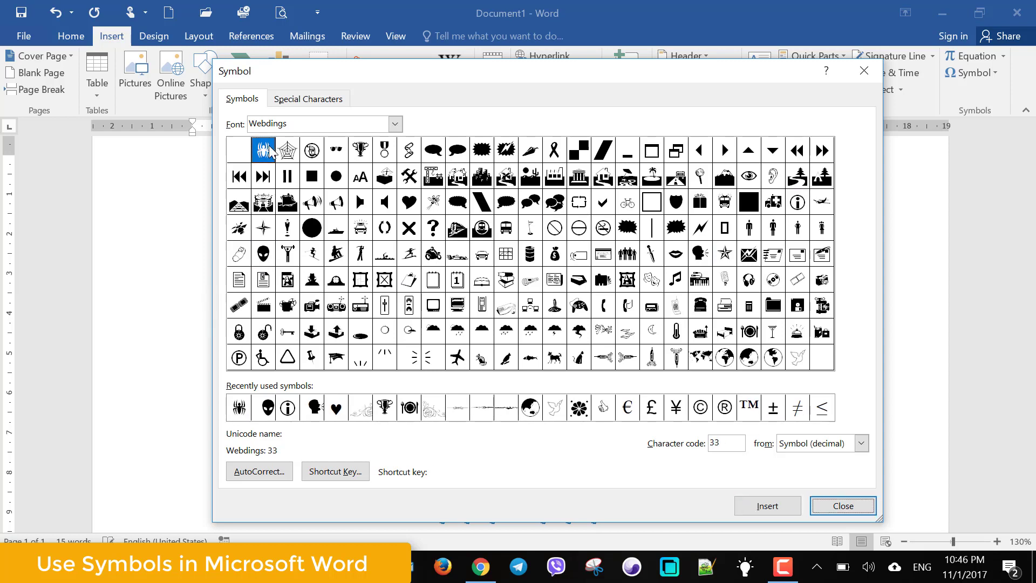
click(396, 125)
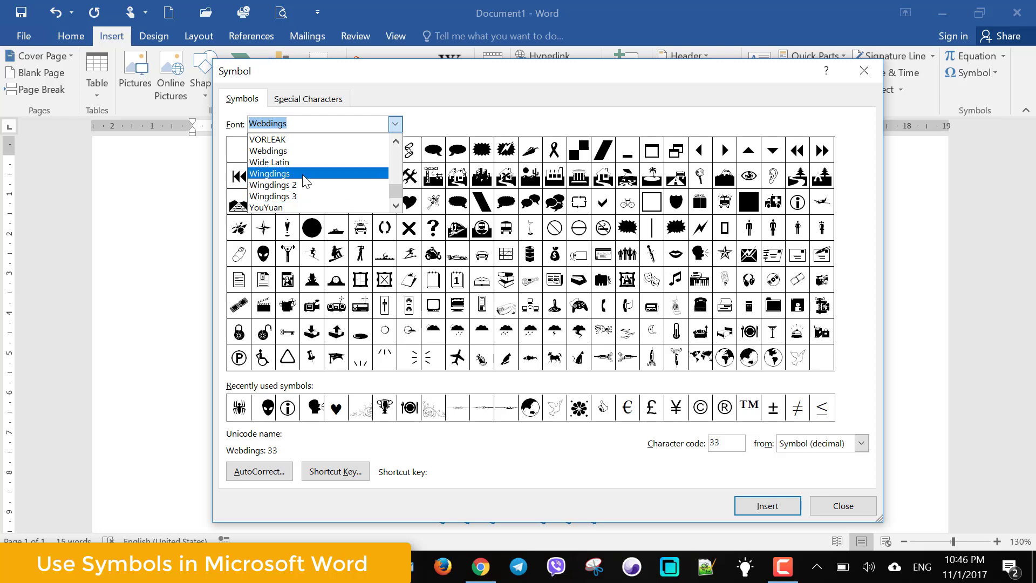
Insert the Wingdings open book and code-41 symbols, plus two Wingdings 2 swirl ornaments
click(304, 175)
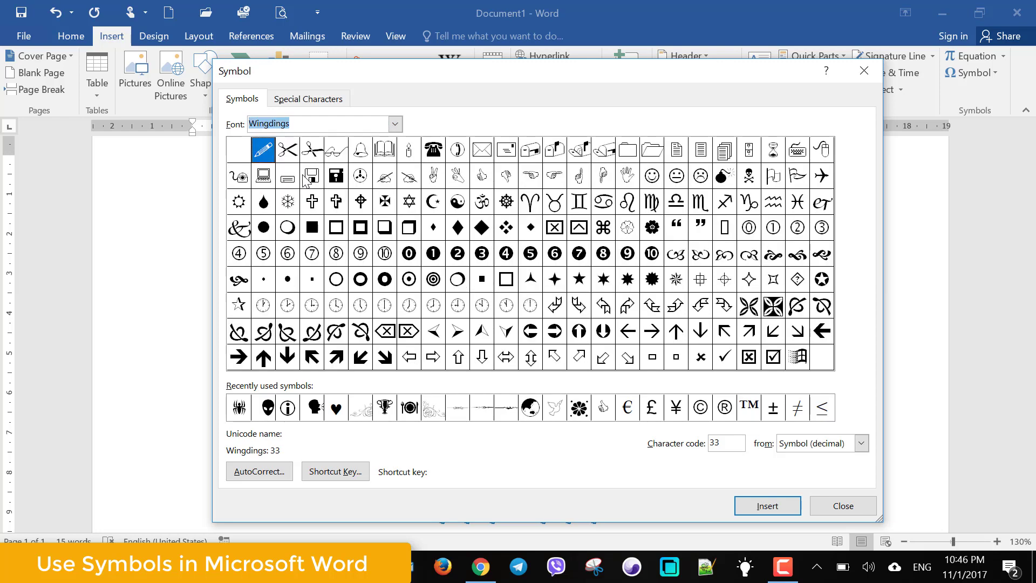
double_click(385, 149)
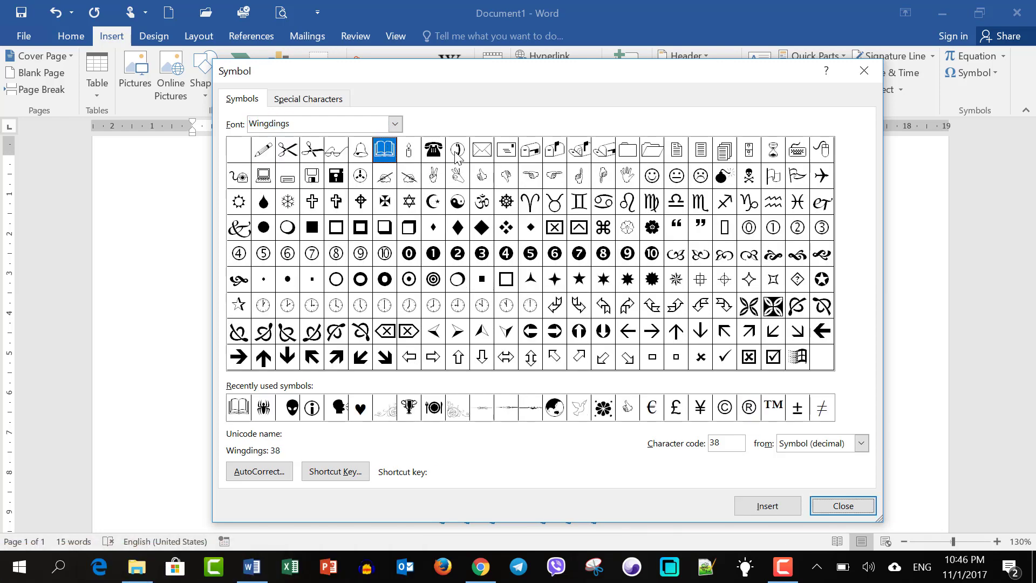
double_click(457, 151)
click(395, 124)
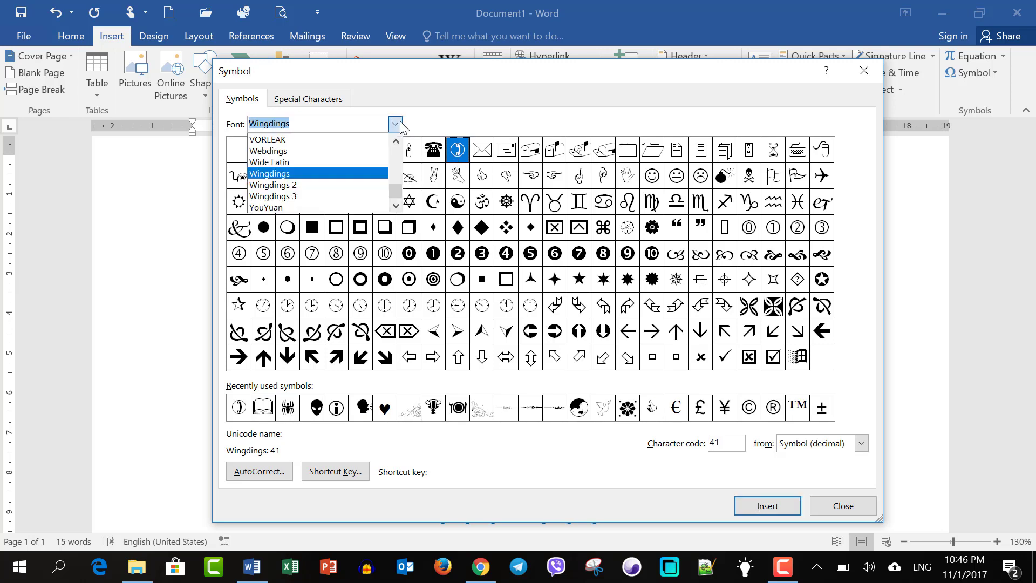
click(361, 185)
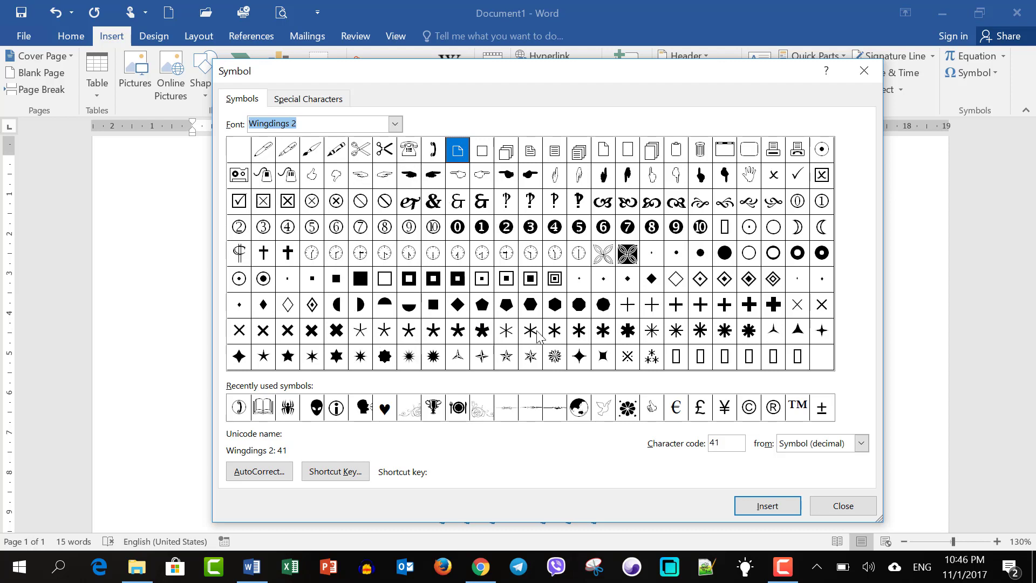
click(652, 204)
double_click(652, 204)
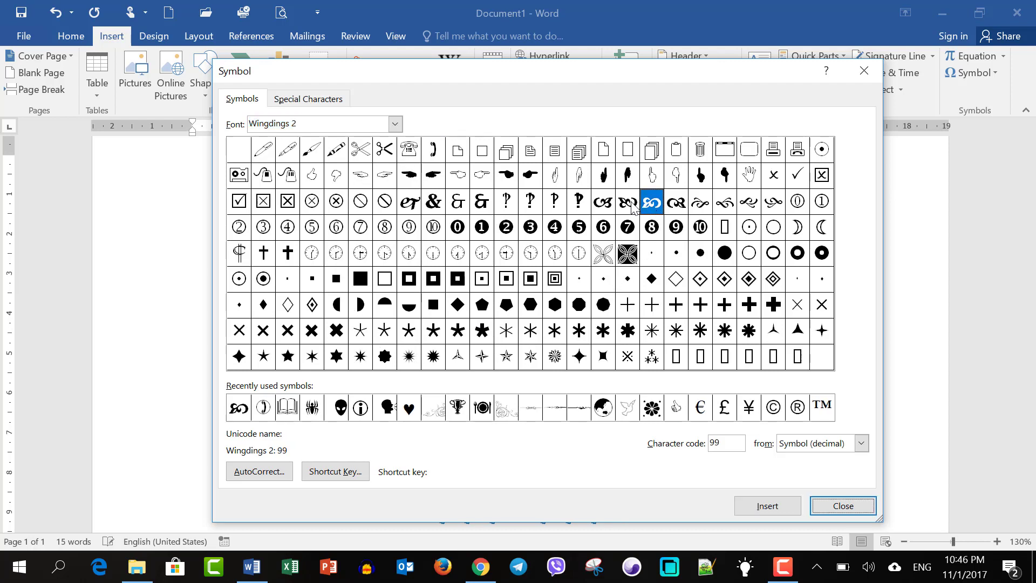
double_click(628, 201)
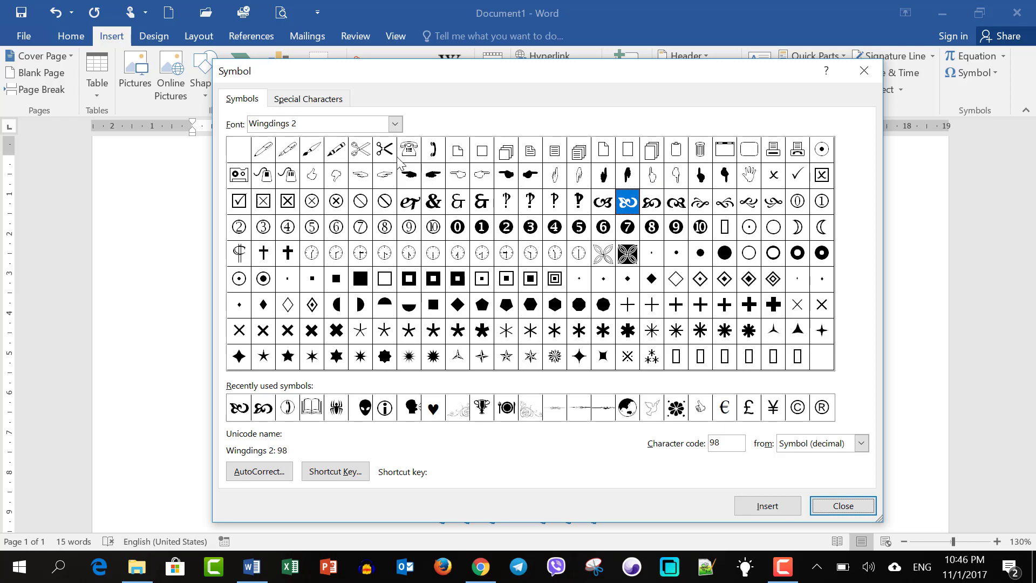
Insert hooked and plain down arrows from Wingdings 3, then close the Symbol dialog
click(396, 124)
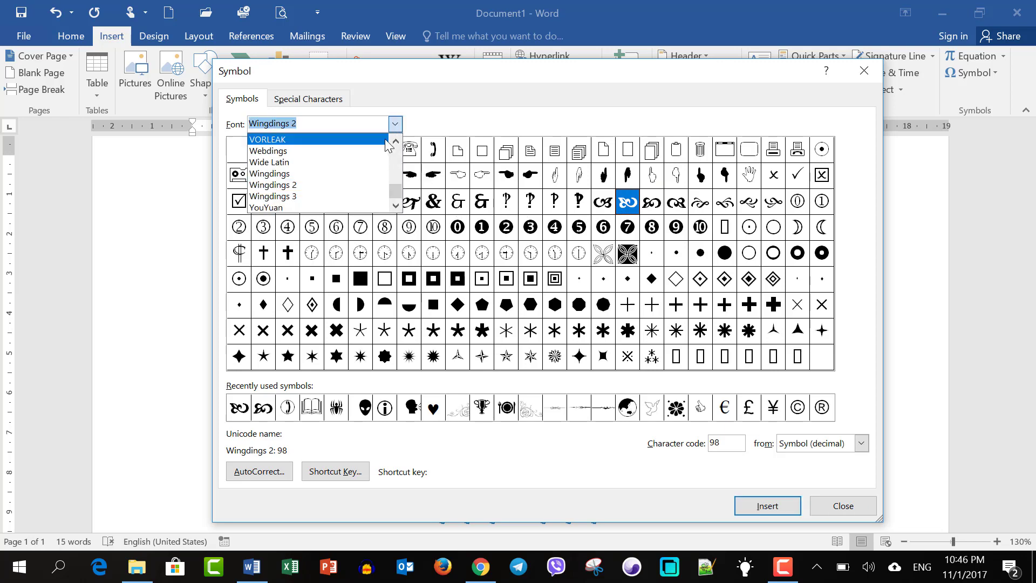
click(345, 196)
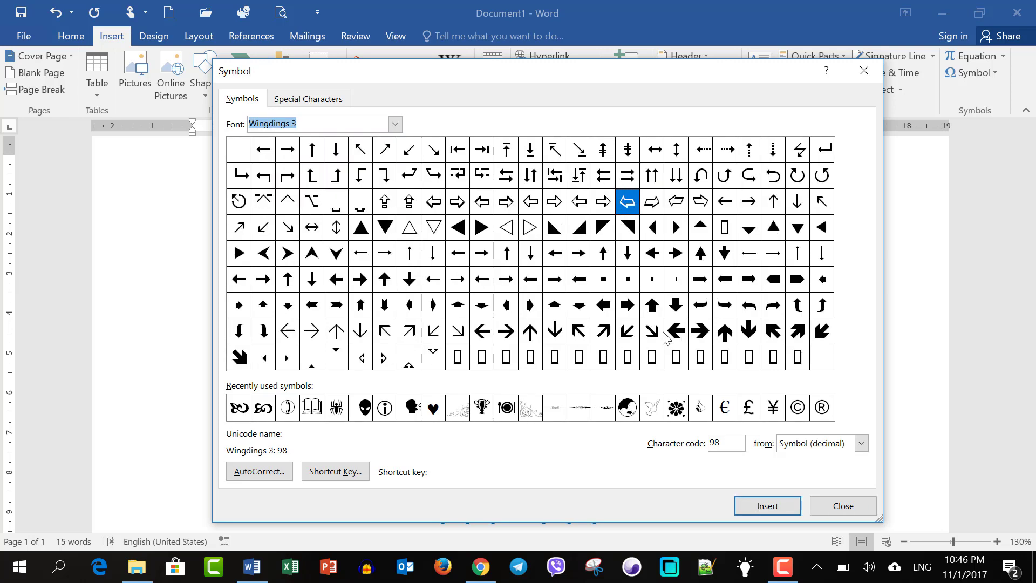
click(532, 307)
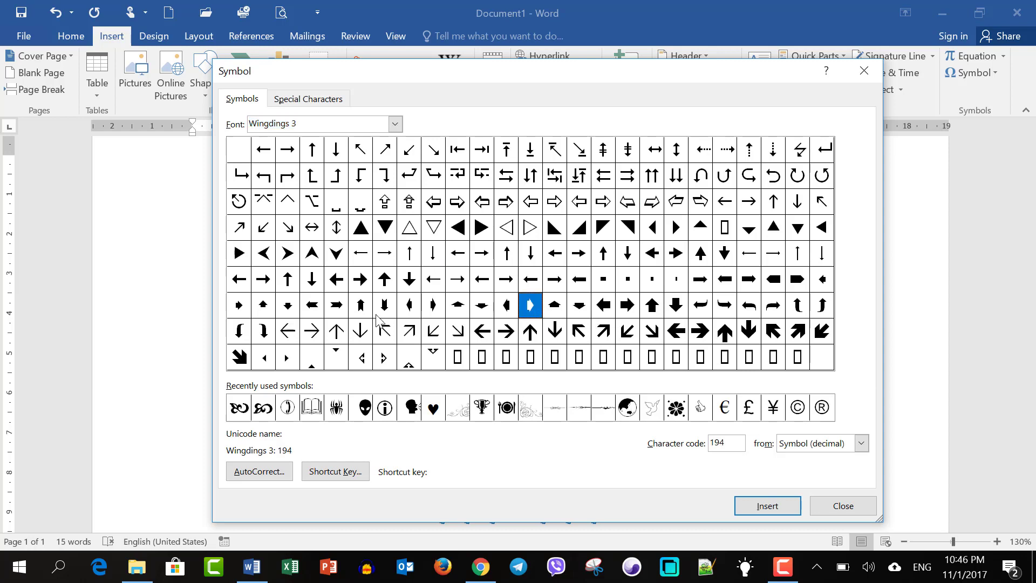
double_click(263, 331)
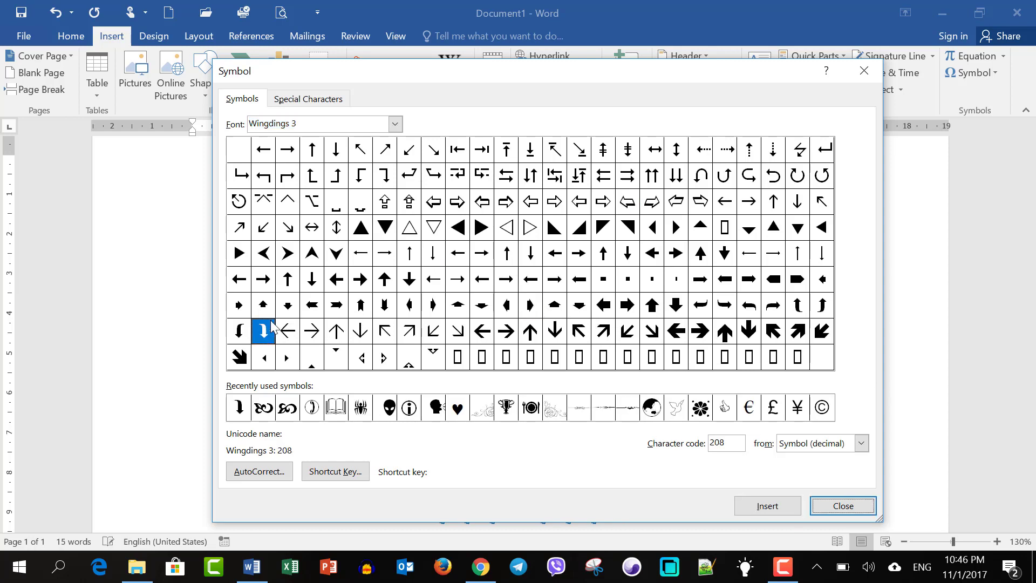
double_click(383, 308)
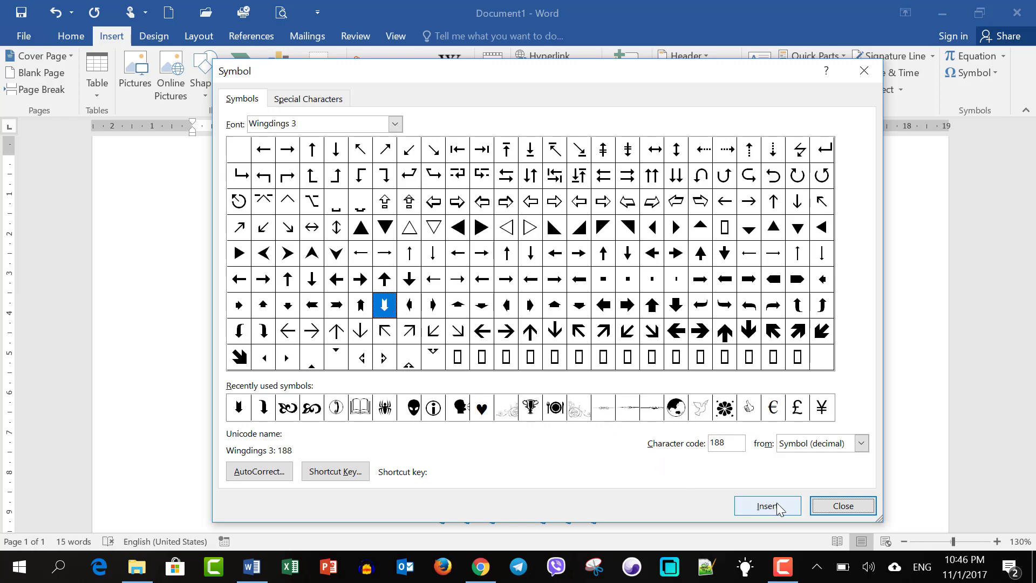
click(829, 506)
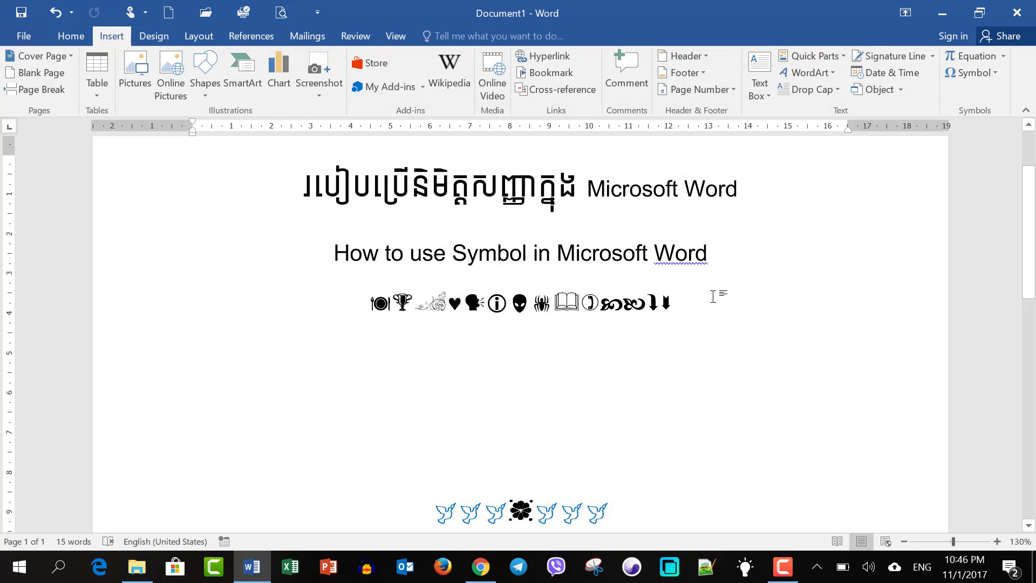
Place the cursor at the end of the symbol line and show the recent symbols gallery
scroll(713, 295, down, 2)
scroll(713, 294, down, 1)
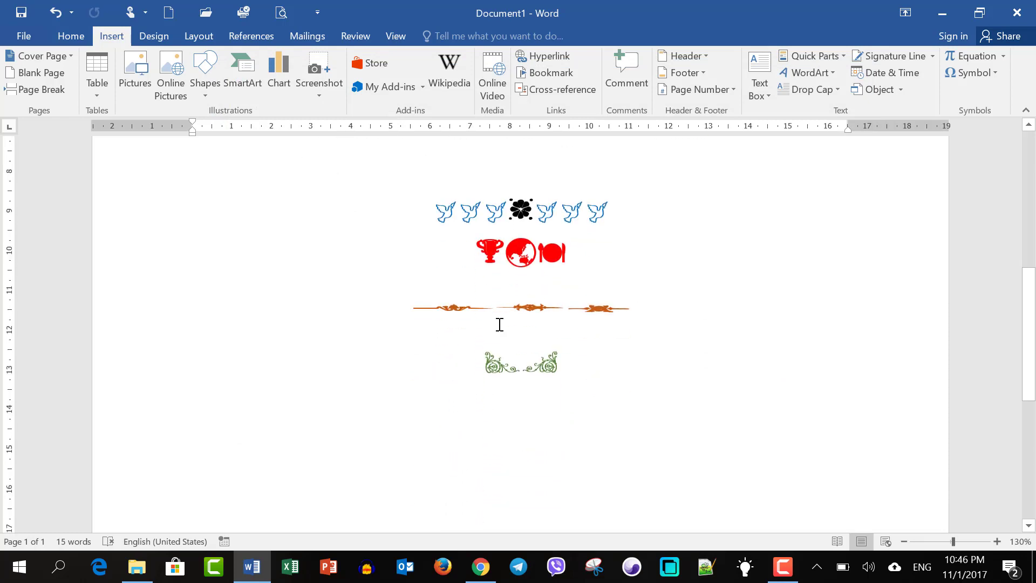
drag(425, 308, 590, 388)
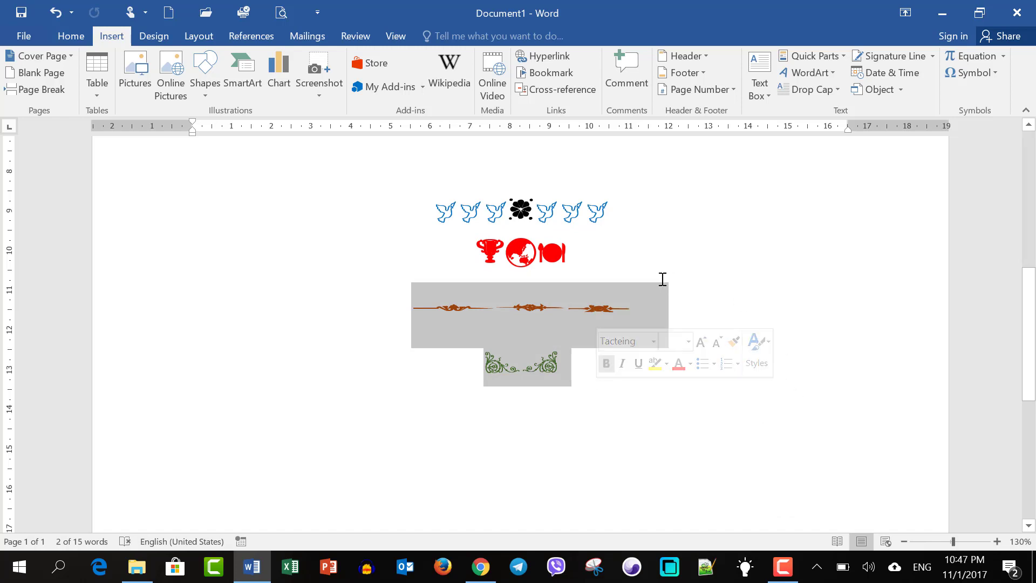
scroll(663, 279, up, 5)
click(726, 208)
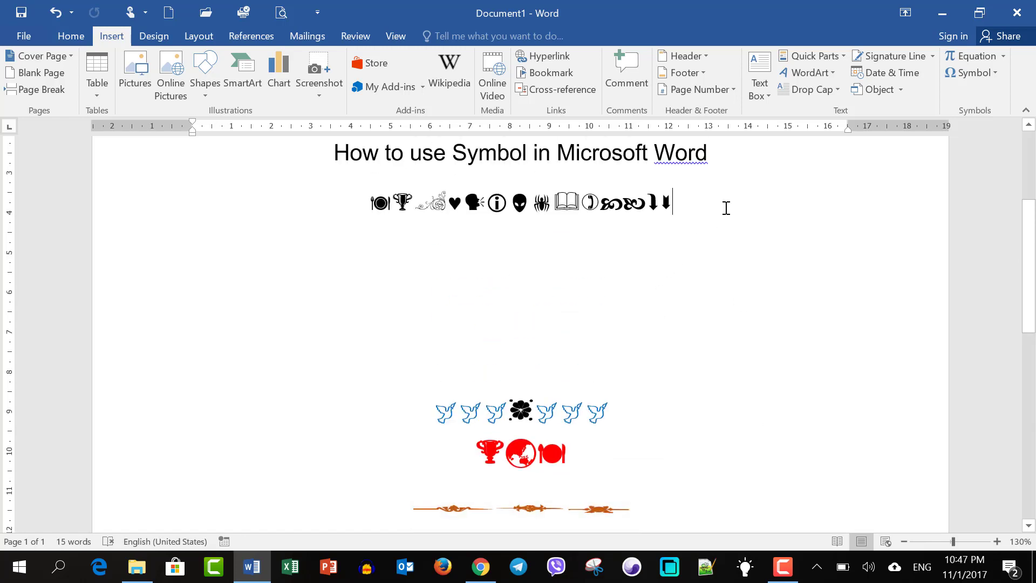
click(972, 73)
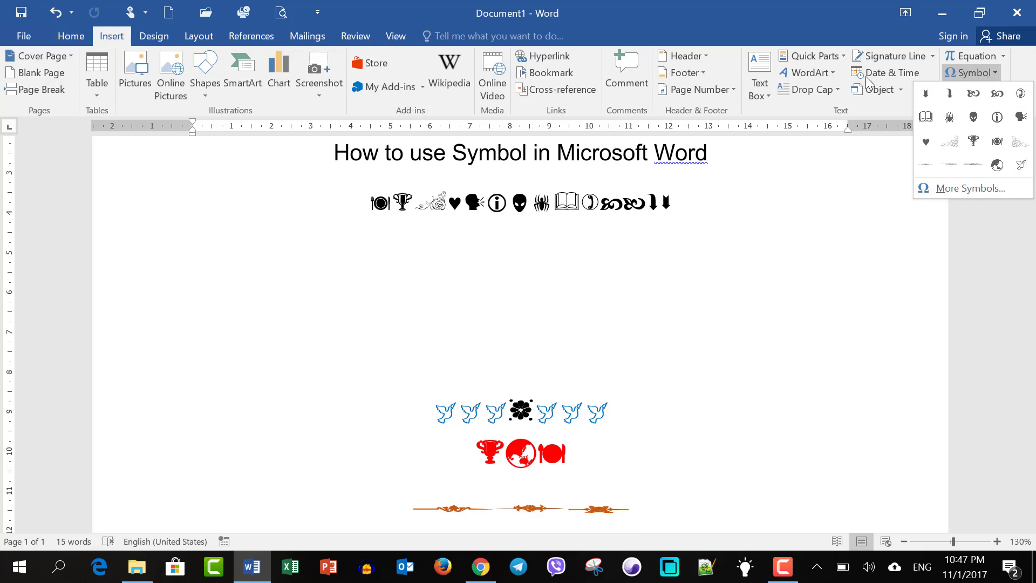
In More Symbols, switch the font to Tacteing
click(970, 192)
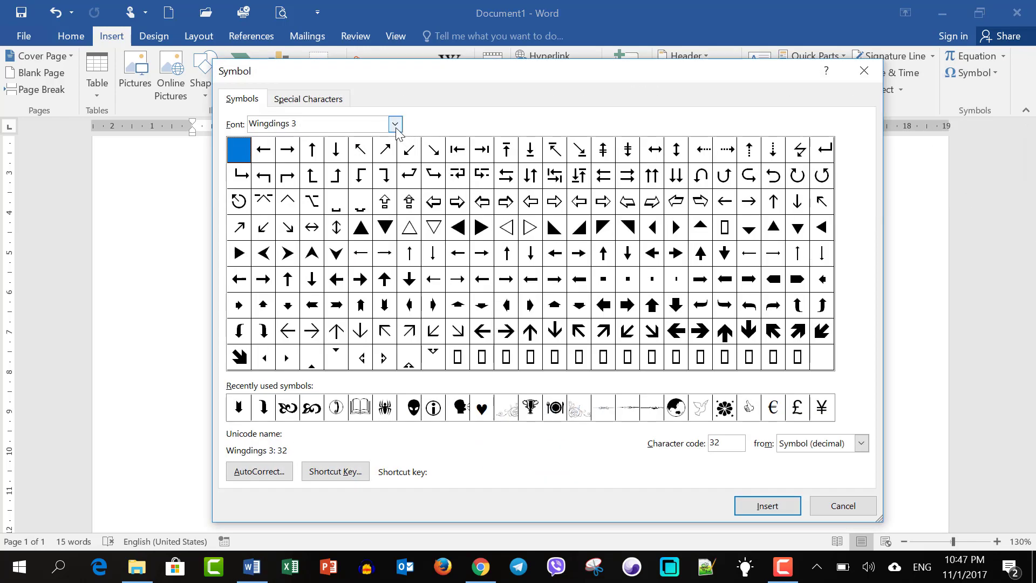
click(395, 124)
scroll(310, 194, up, 5)
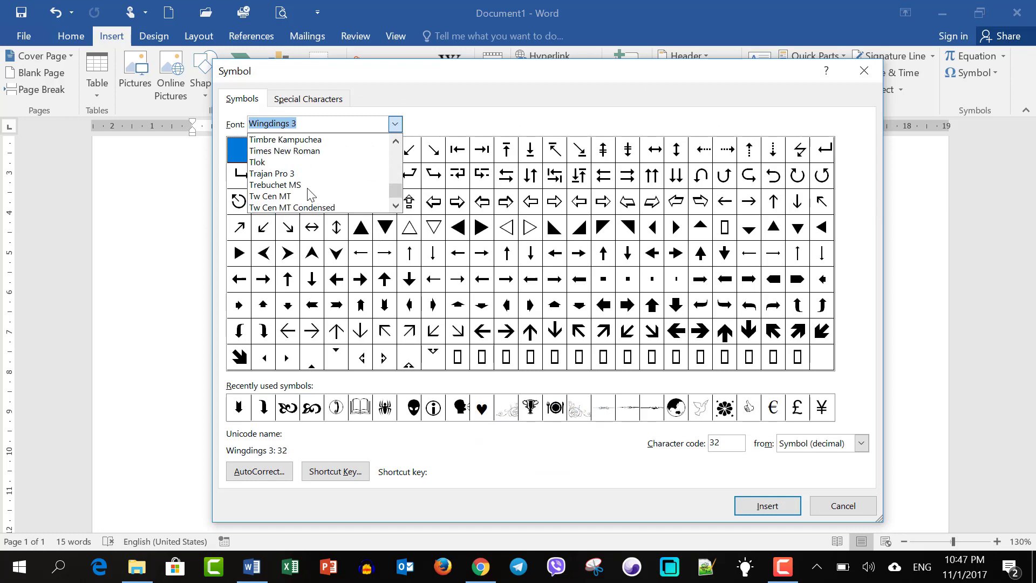
scroll(310, 194, up, 2)
scroll(310, 195, up, 2)
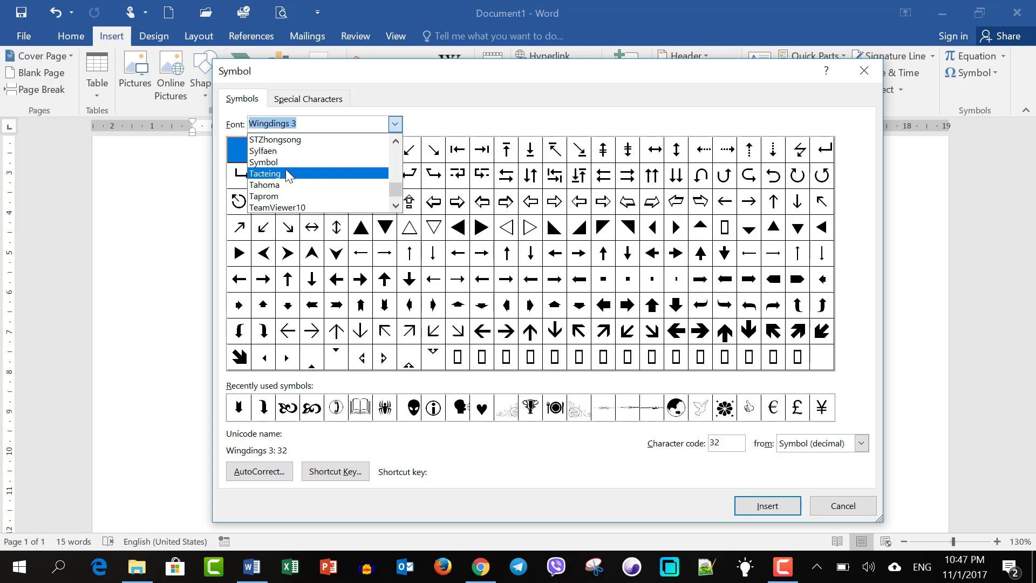
click(293, 173)
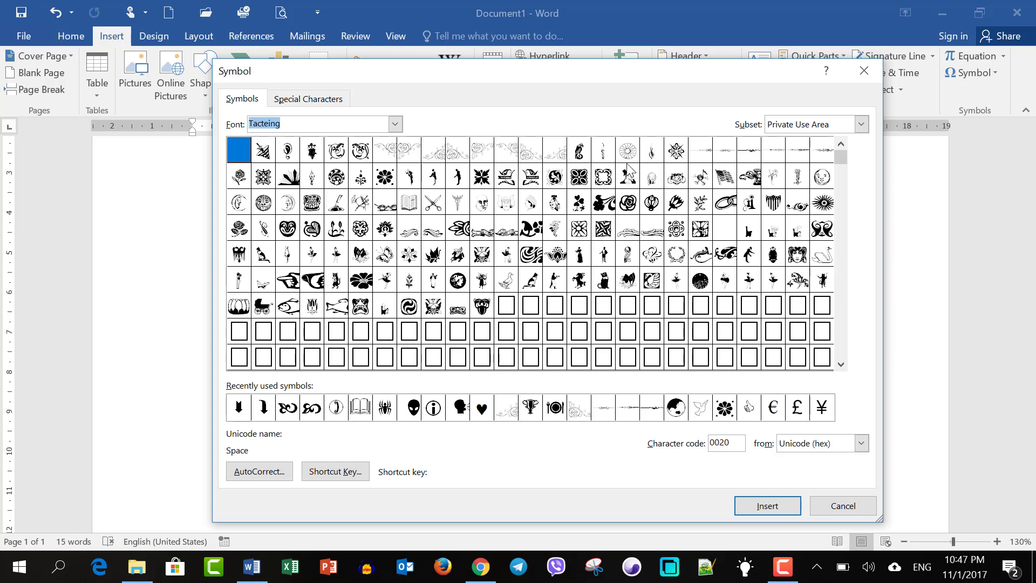
Insert several Tacteing decorative ornaments, including code 002B, and three dash-style ornaments
click(408, 154)
double_click(407, 154)
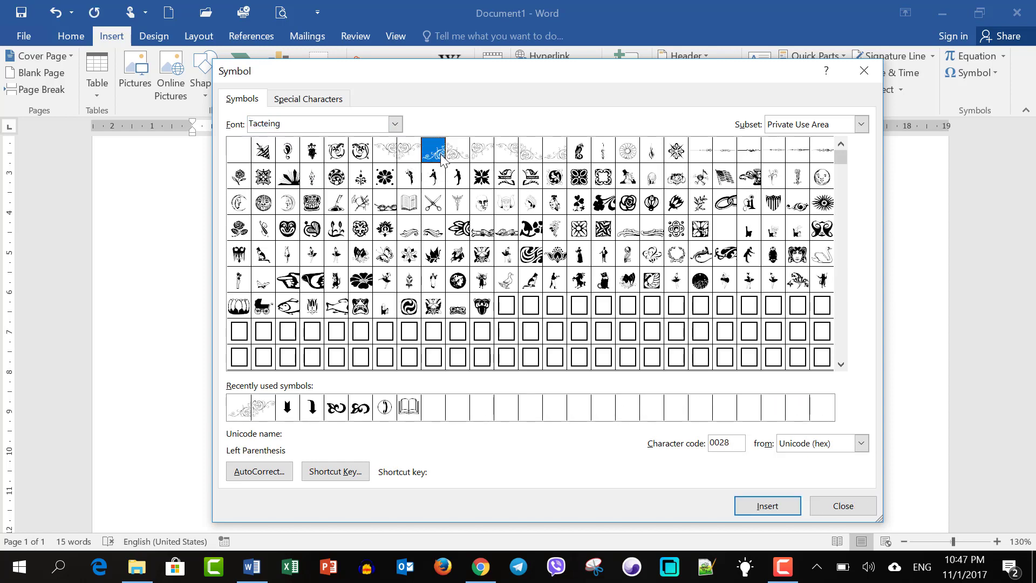
double_click(438, 158)
double_click(464, 160)
double_click(505, 153)
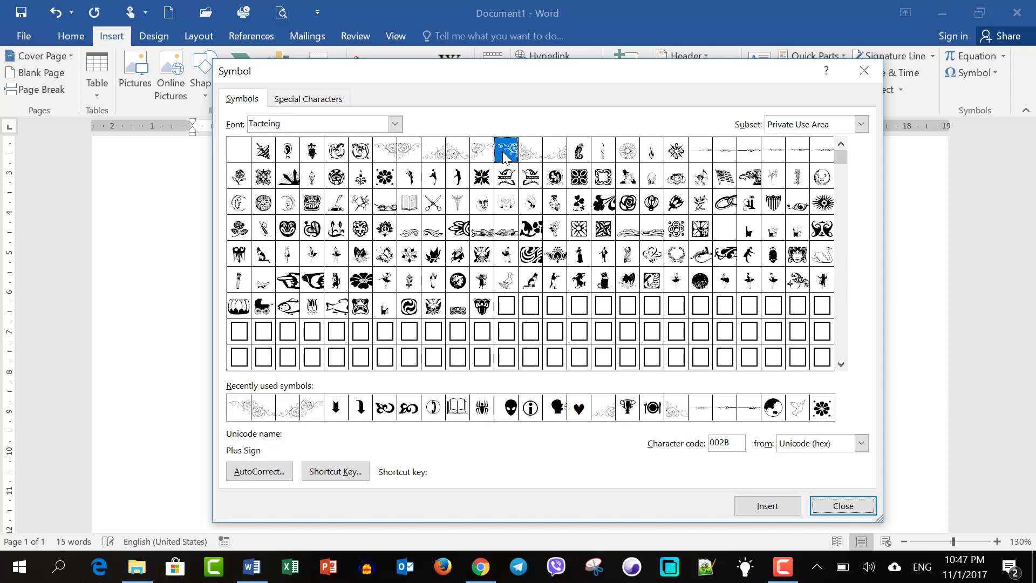
double_click(727, 156)
double_click(756, 159)
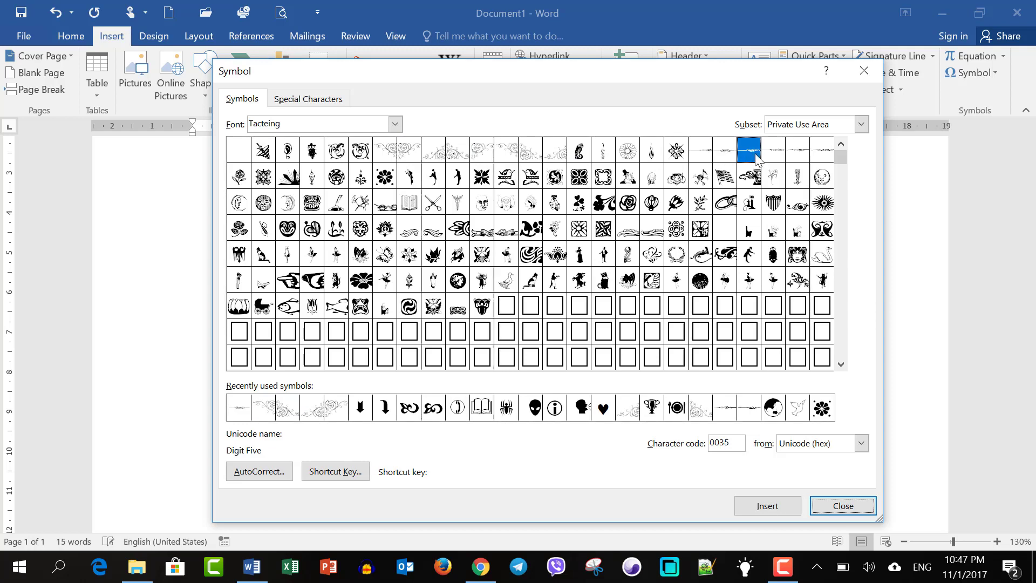
double_click(818, 158)
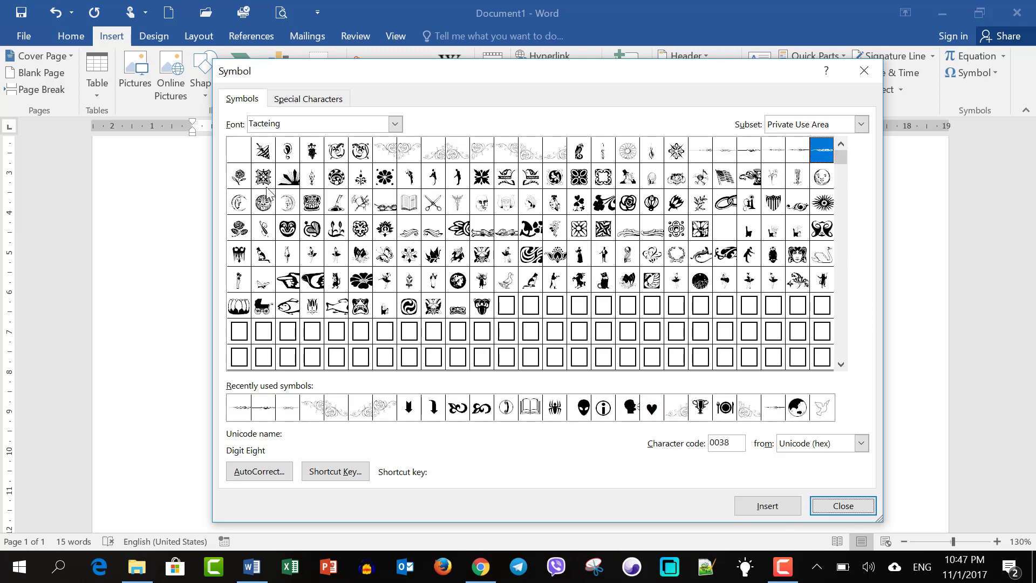
Insert more Tacteing symbols from the top row and three small second-row figures
double_click(265, 152)
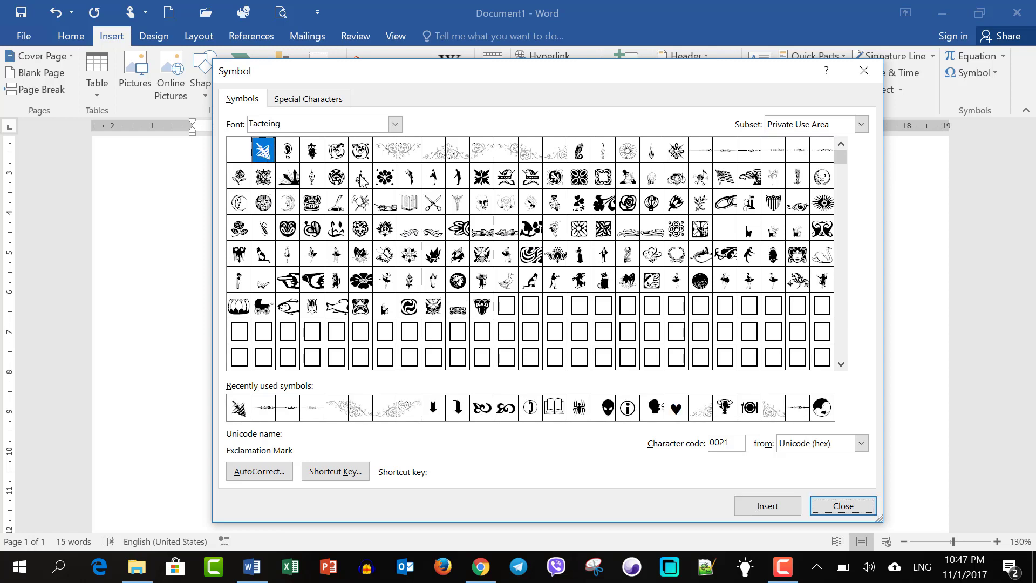
double_click(311, 152)
double_click(336, 153)
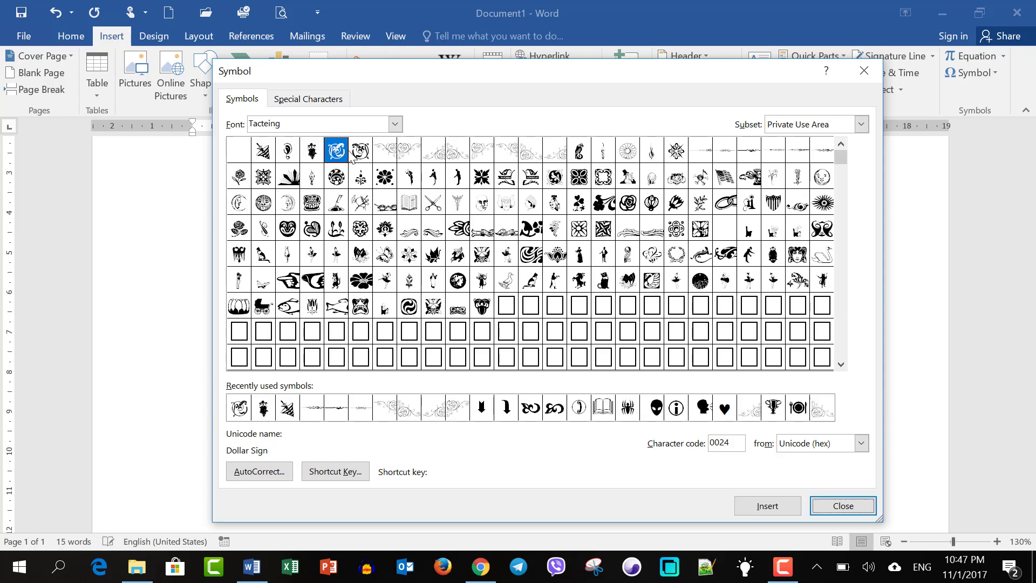
double_click(458, 176)
double_click(434, 176)
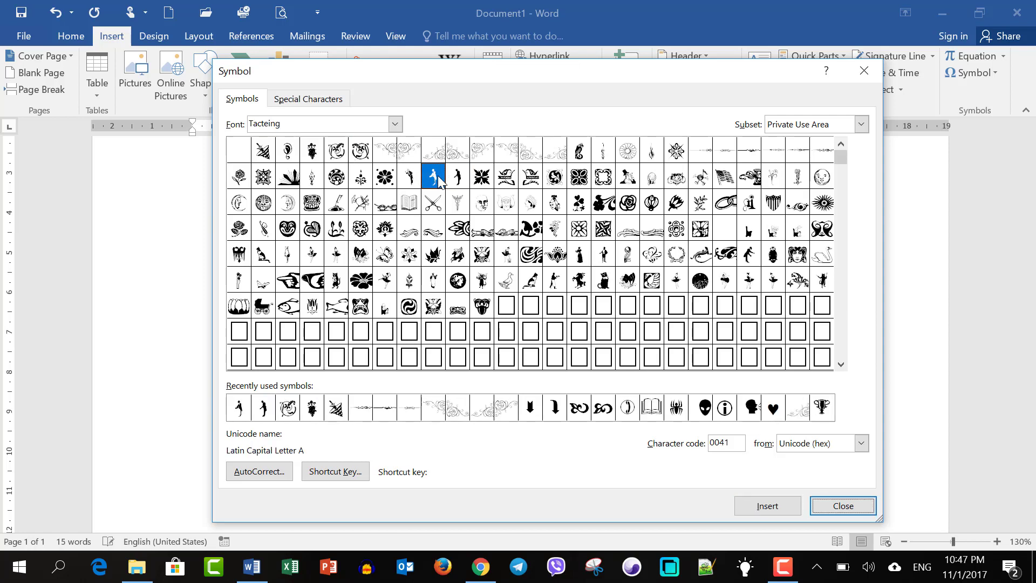
double_click(409, 177)
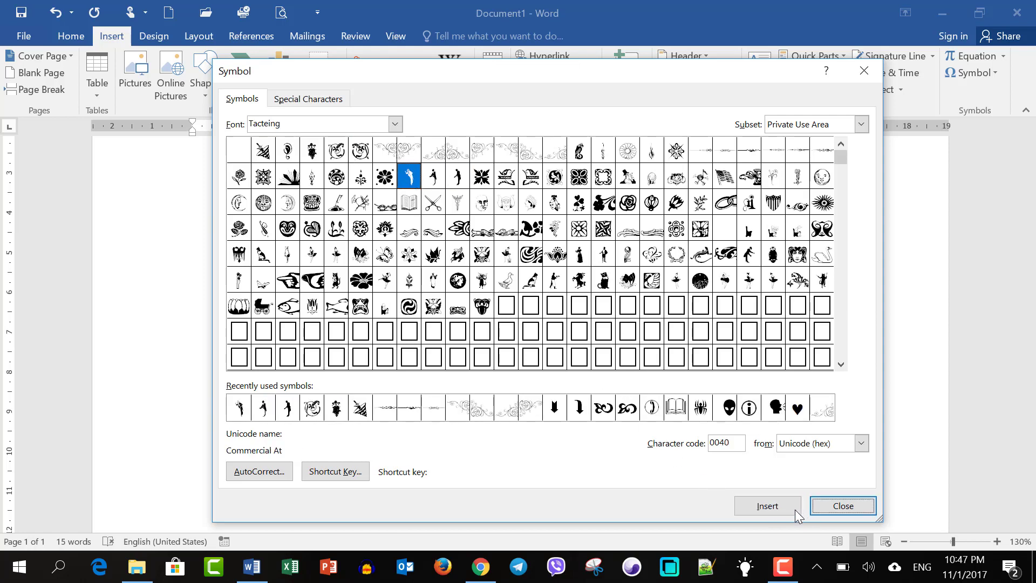
Close the Symbol dialog and break the symbol line between the ornament and the heart
click(842, 508)
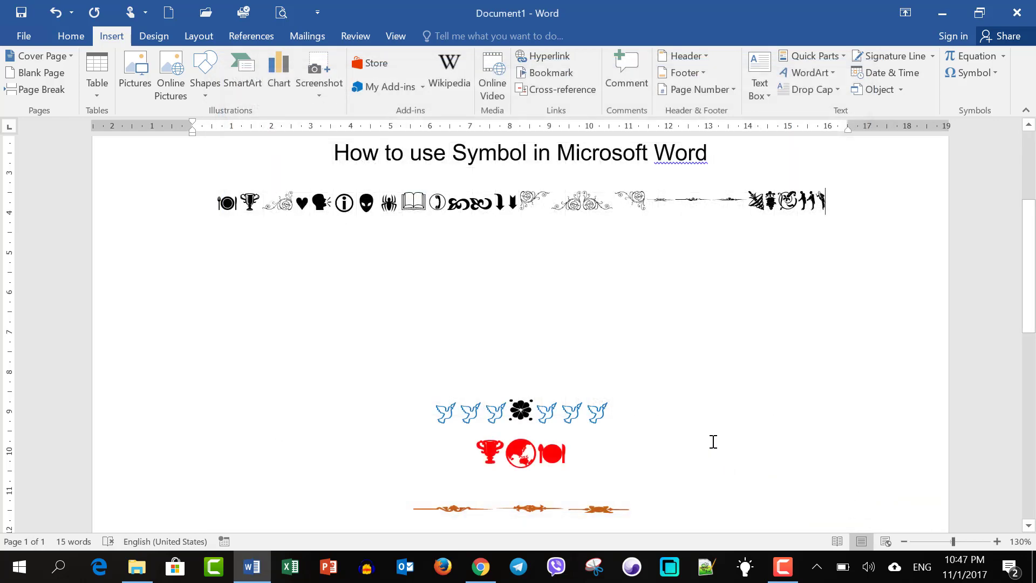
scroll(713, 442, up, 3)
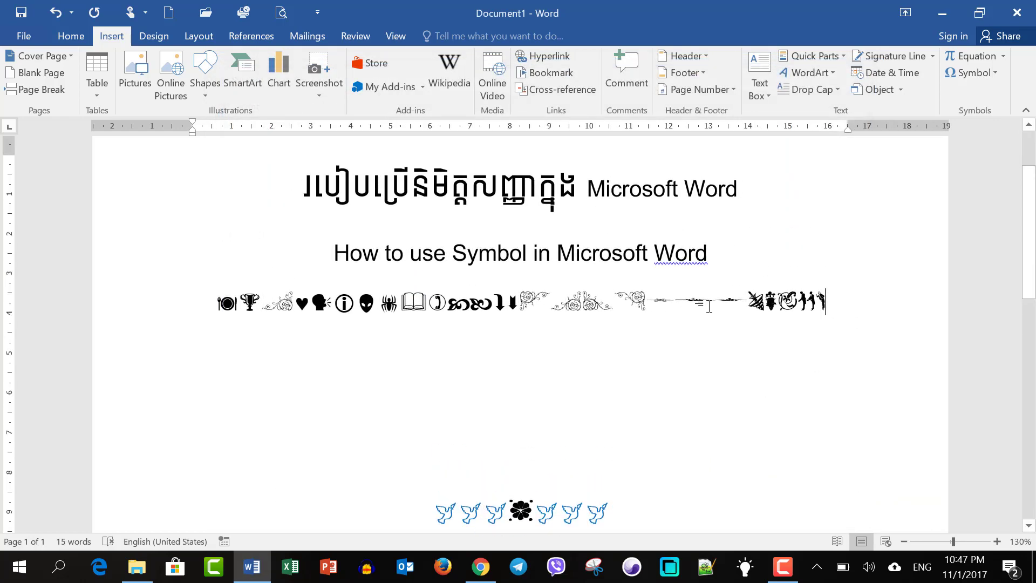
drag(709, 306, 219, 305)
click(537, 369)
click(295, 313)
key(Return)
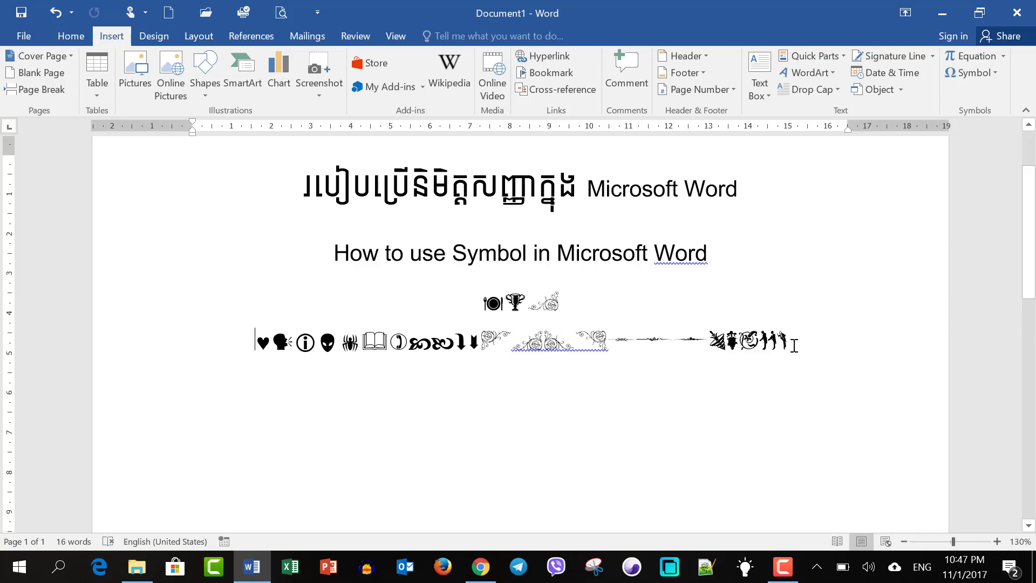
Enlarge both symbol lines to 36 pt with Grow Font
drag(795, 346, 509, 320)
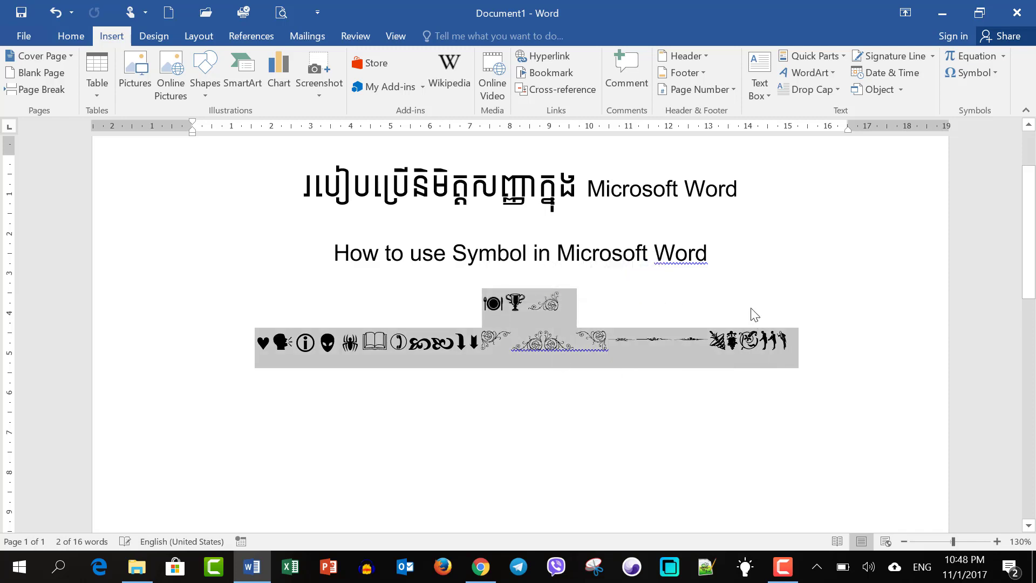
click(64, 38)
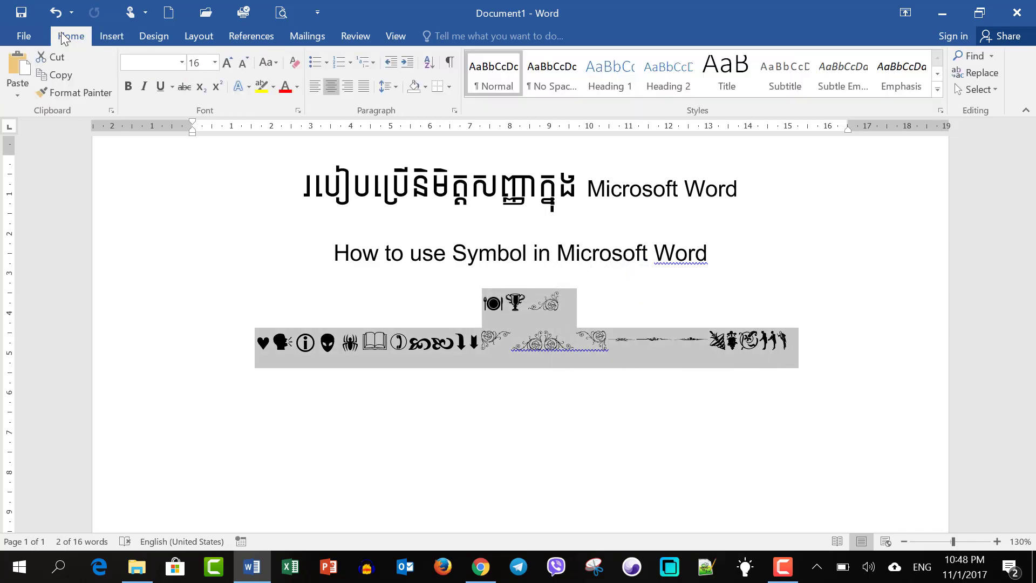
click(229, 64)
click(228, 65)
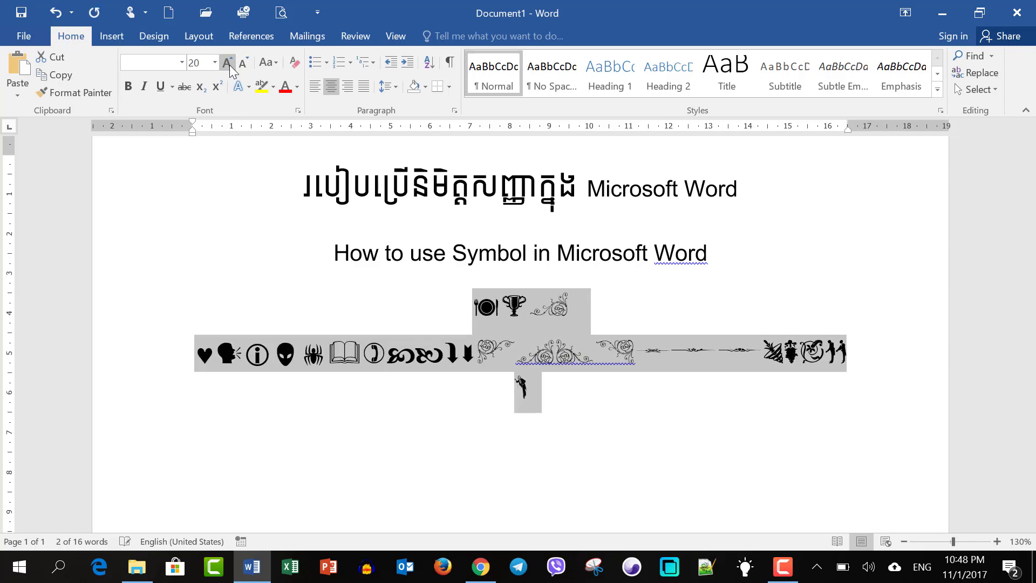
click(228, 65)
click(229, 65)
click(229, 65)
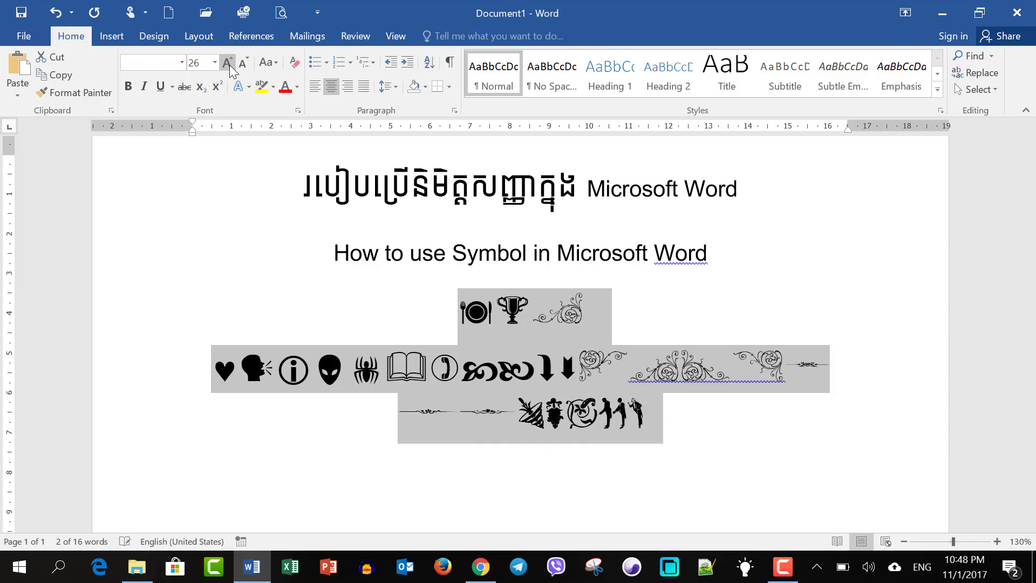
click(228, 65)
click(228, 65)
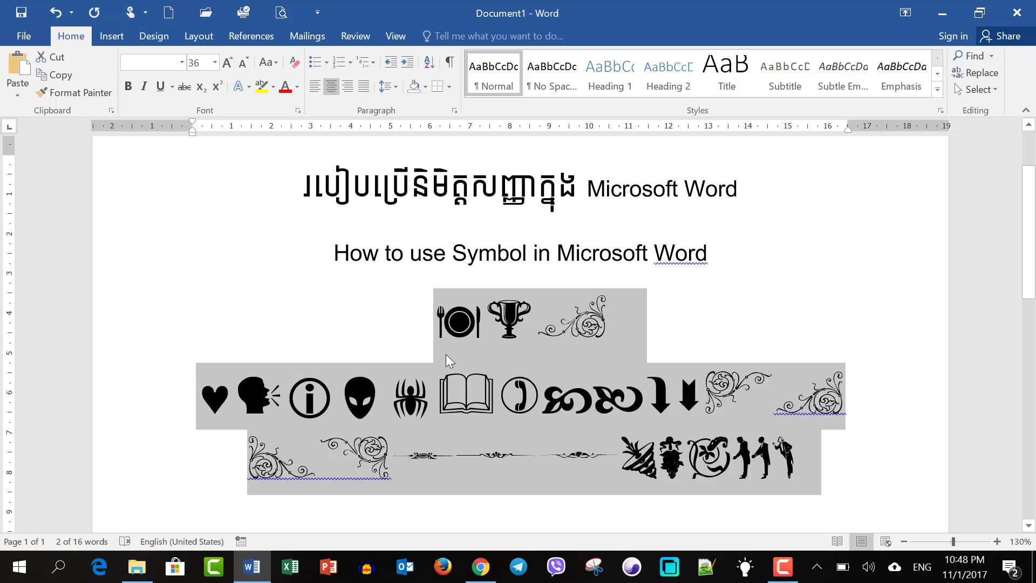
click(626, 346)
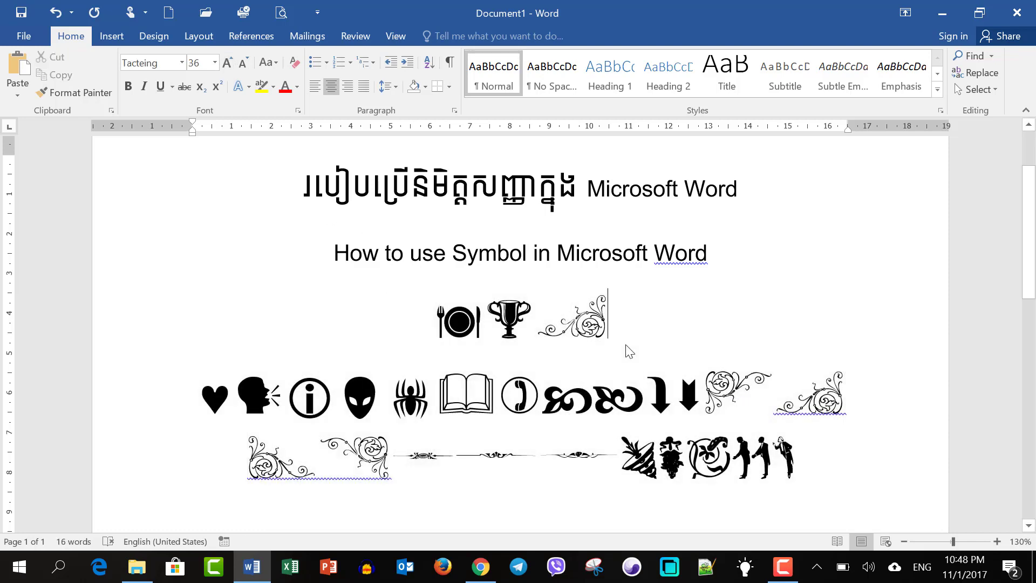
Color the plate light blue, trophy blue, flourish orange and heart red
drag(485, 324, 445, 332)
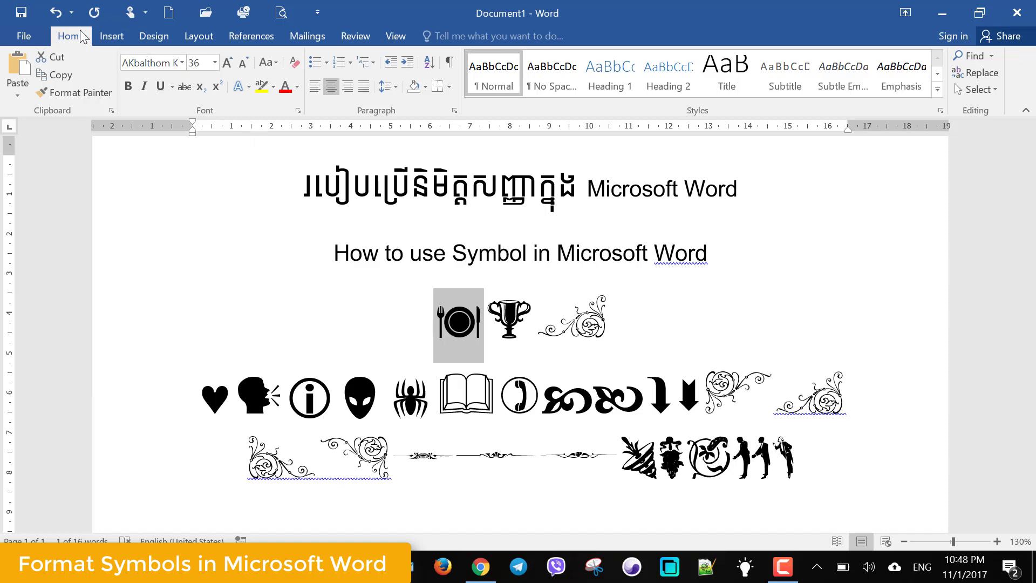
click(297, 88)
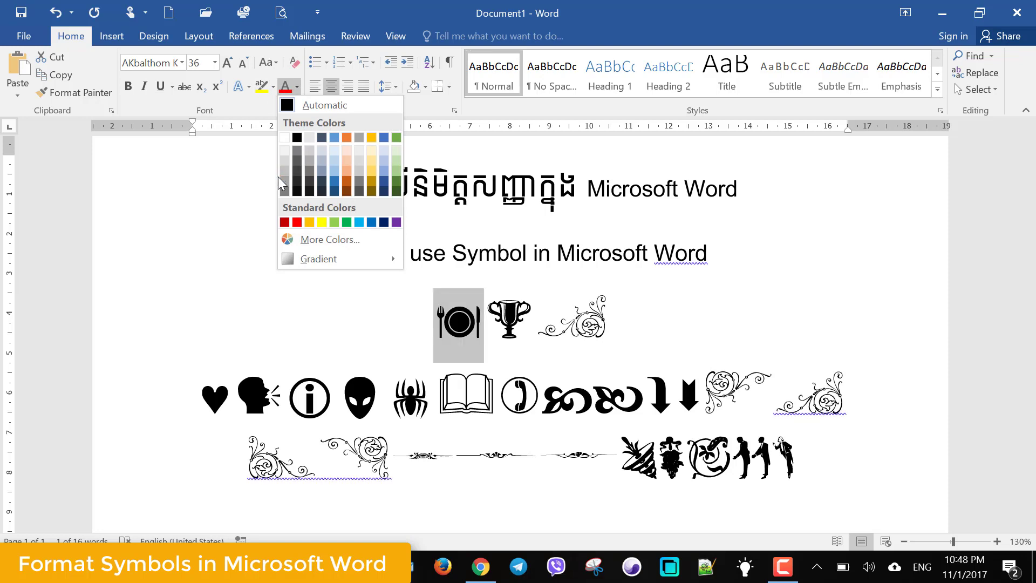
click(359, 222)
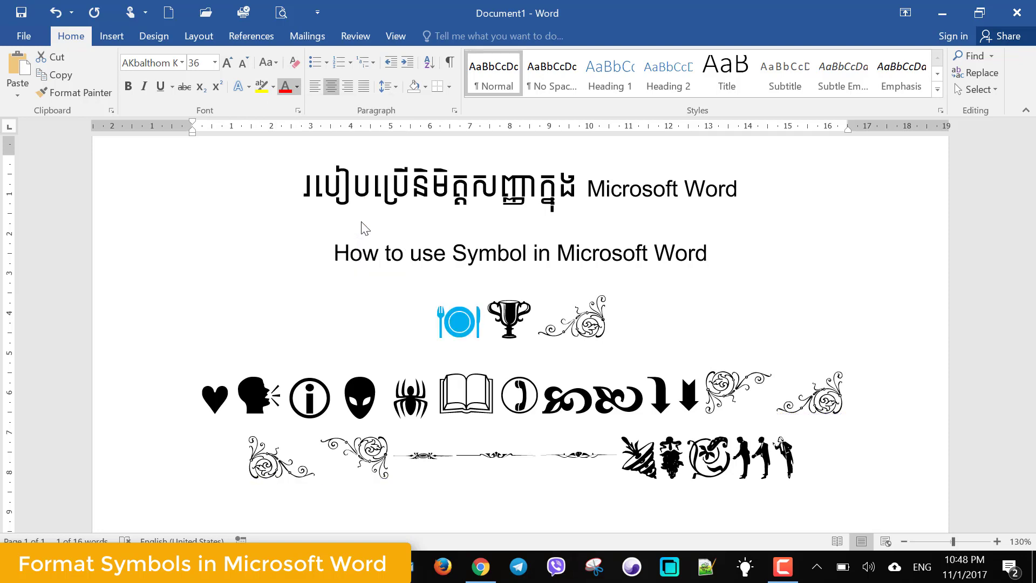
click(531, 334)
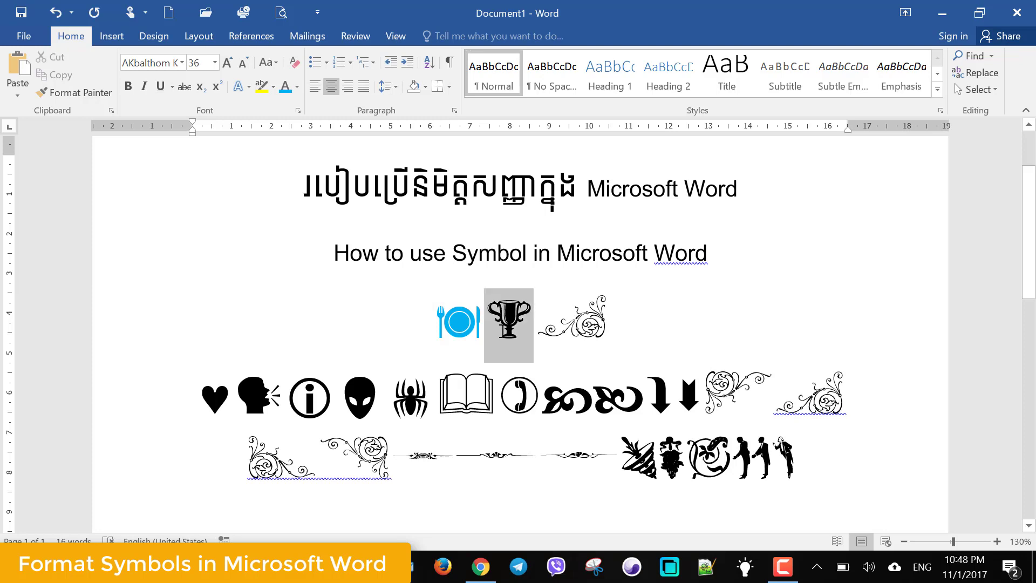
key(shift+Left)
click(297, 86)
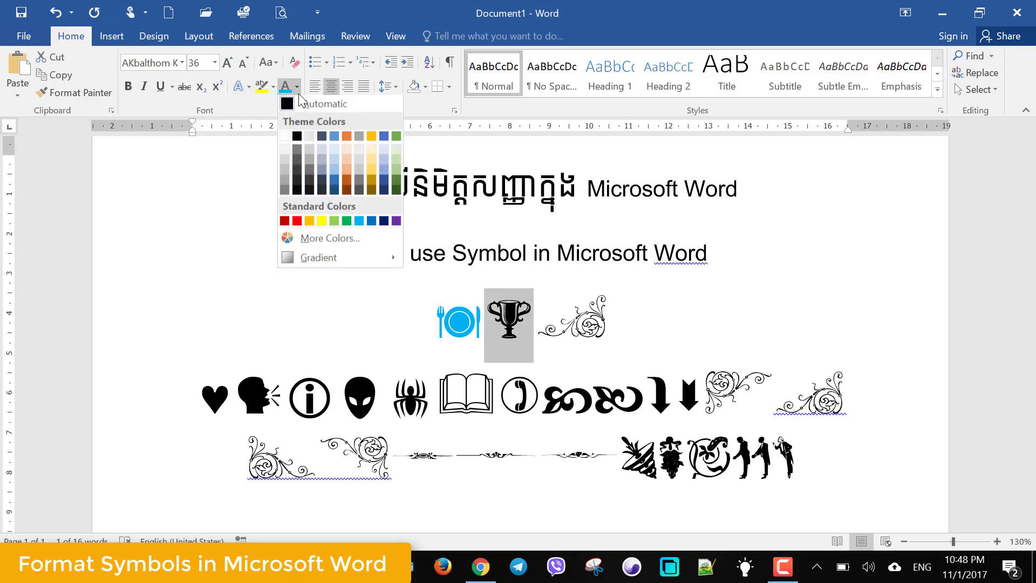
click(372, 222)
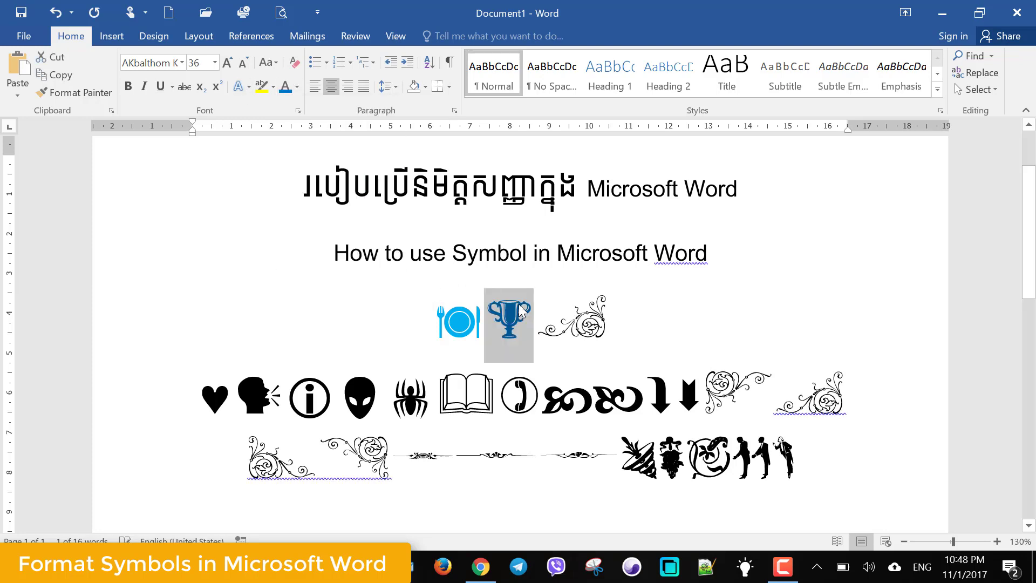
drag(602, 337, 564, 330)
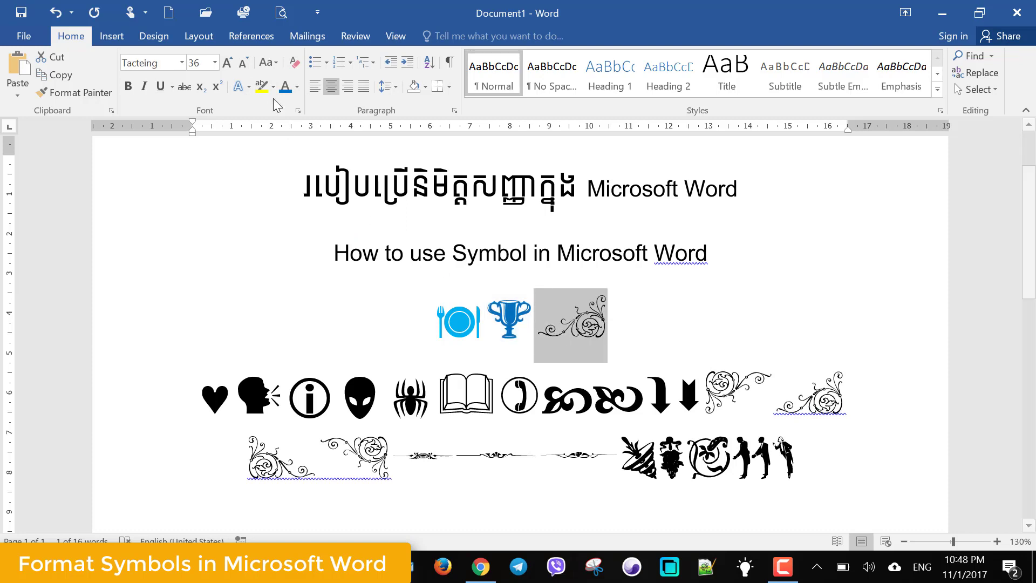
click(297, 87)
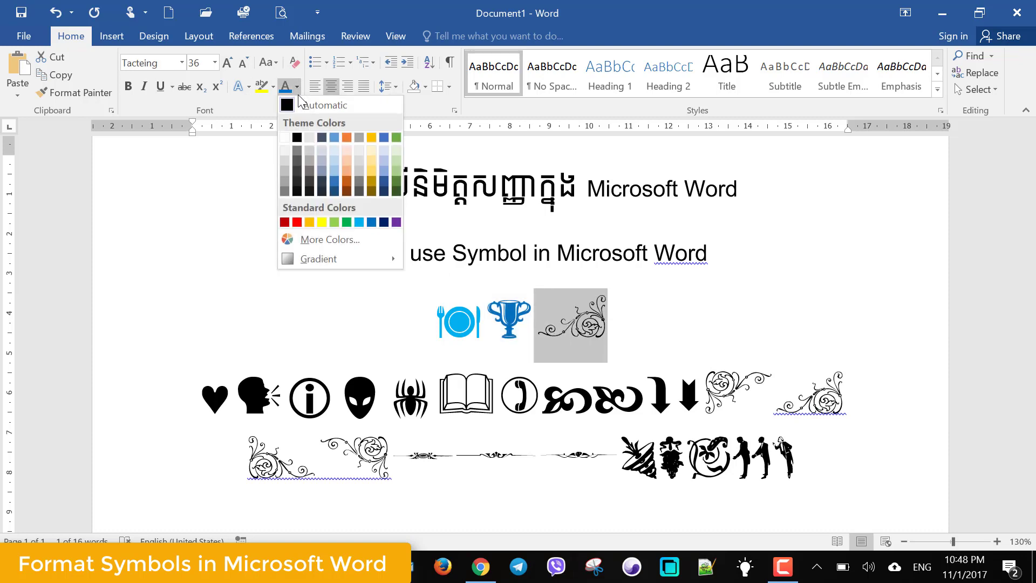
click(348, 137)
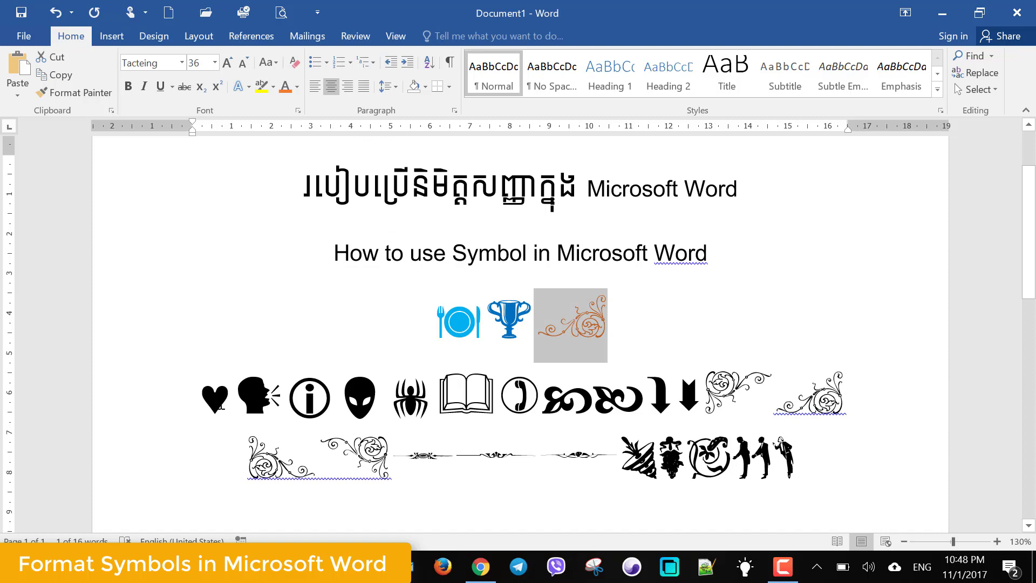
drag(234, 402, 203, 402)
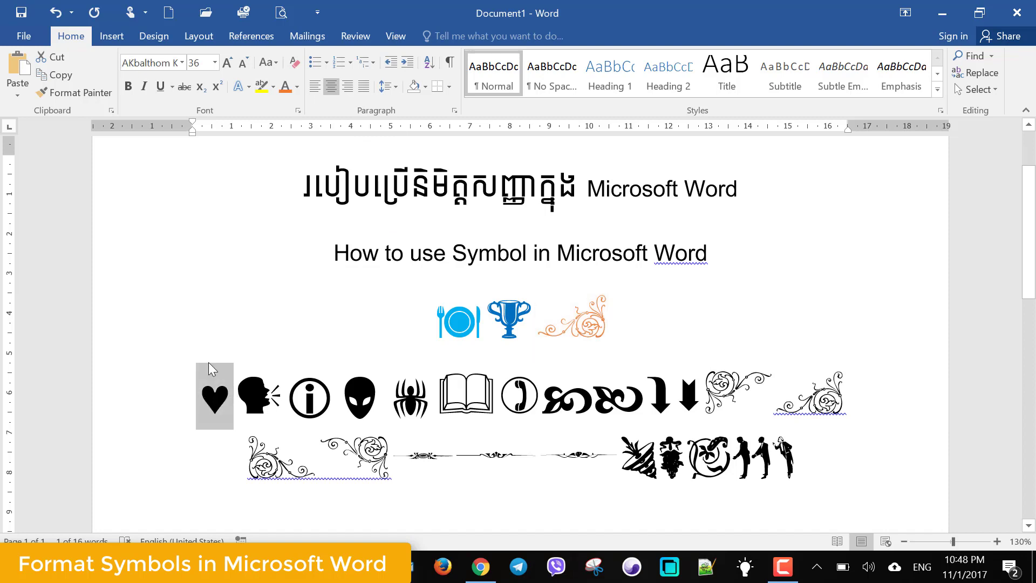
click(297, 88)
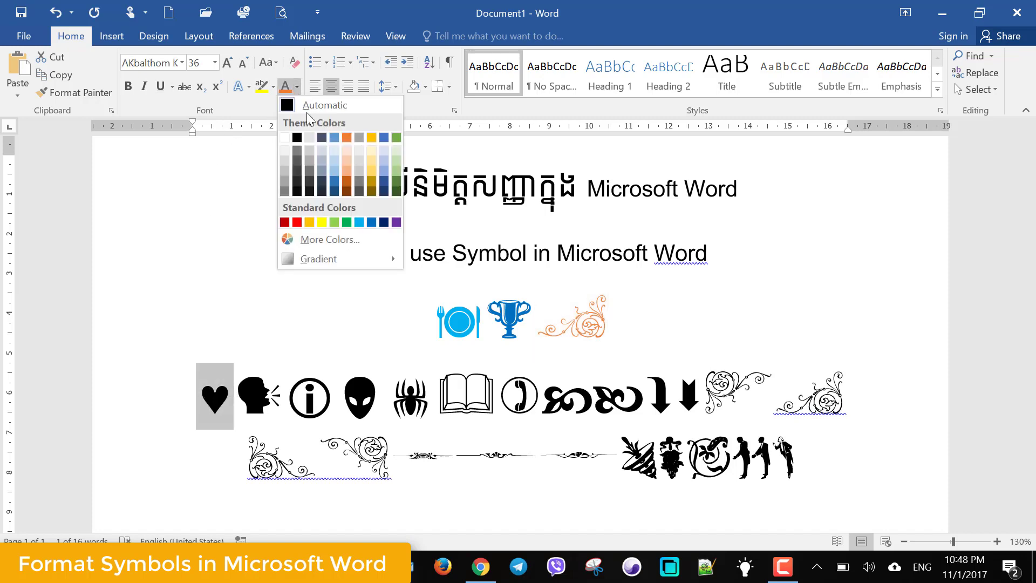
click(286, 222)
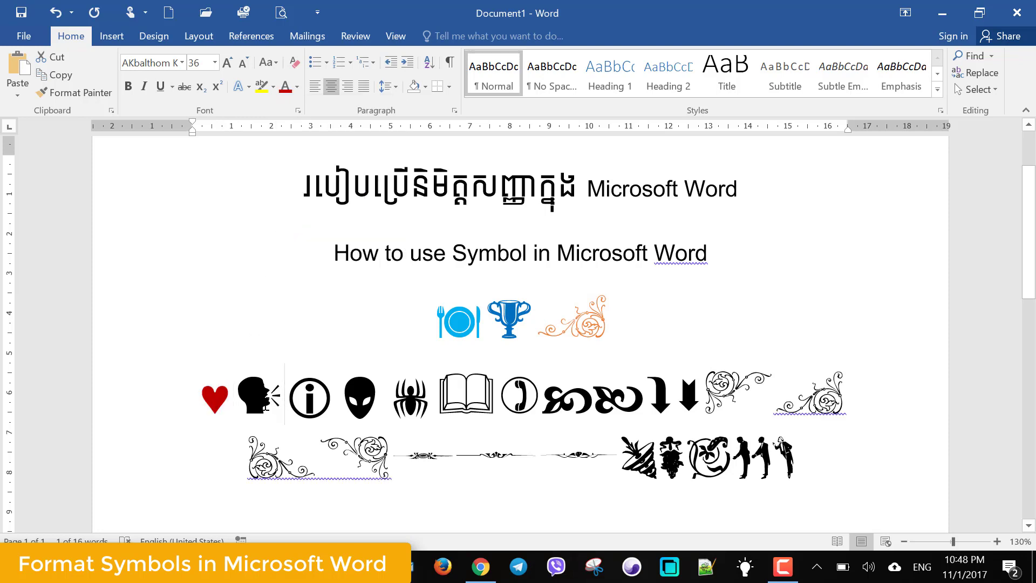
Color the speaking head green, info sign blue, alien head dark orange and spider light green
drag(285, 409, 234, 409)
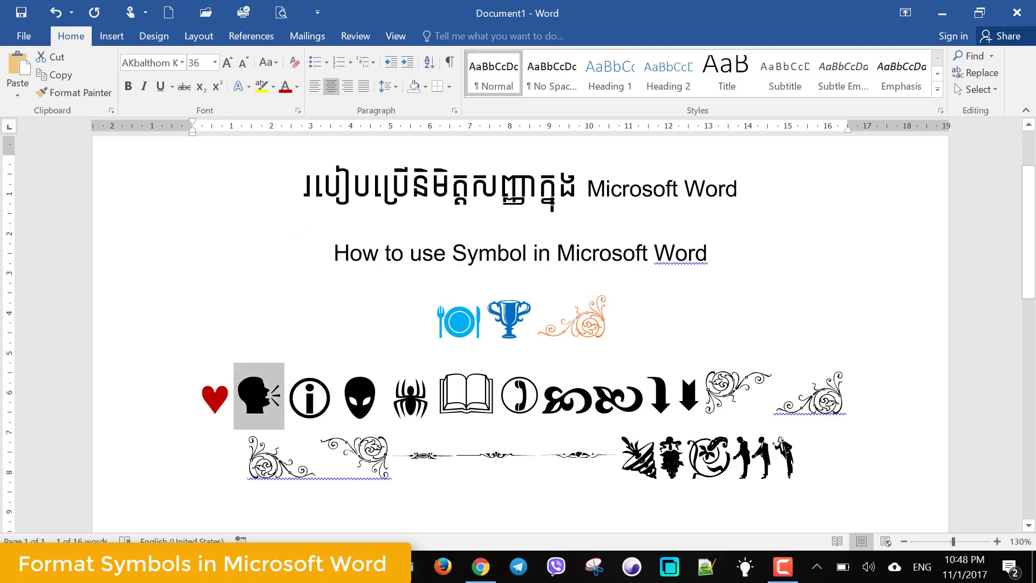
click(296, 87)
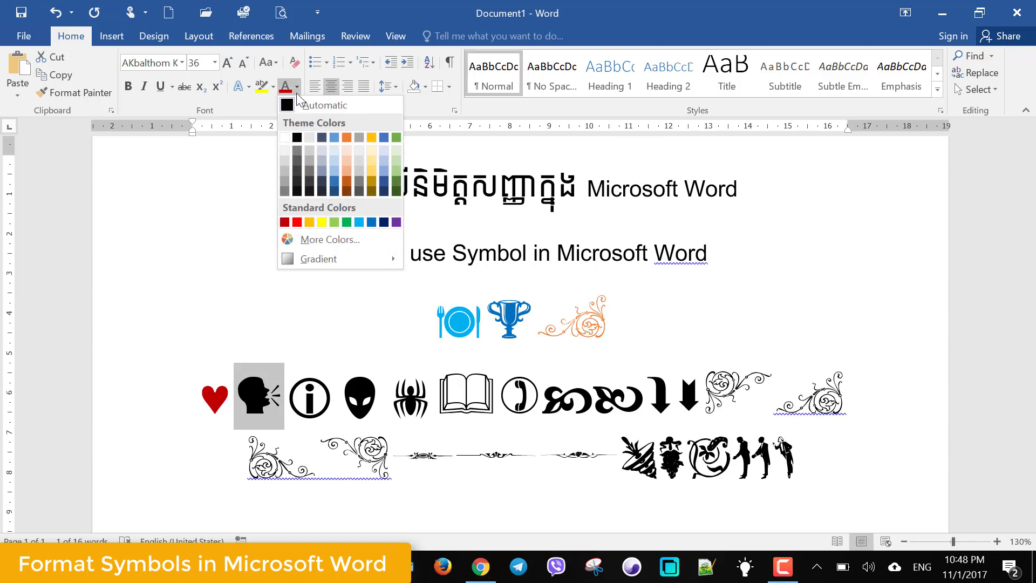
click(347, 222)
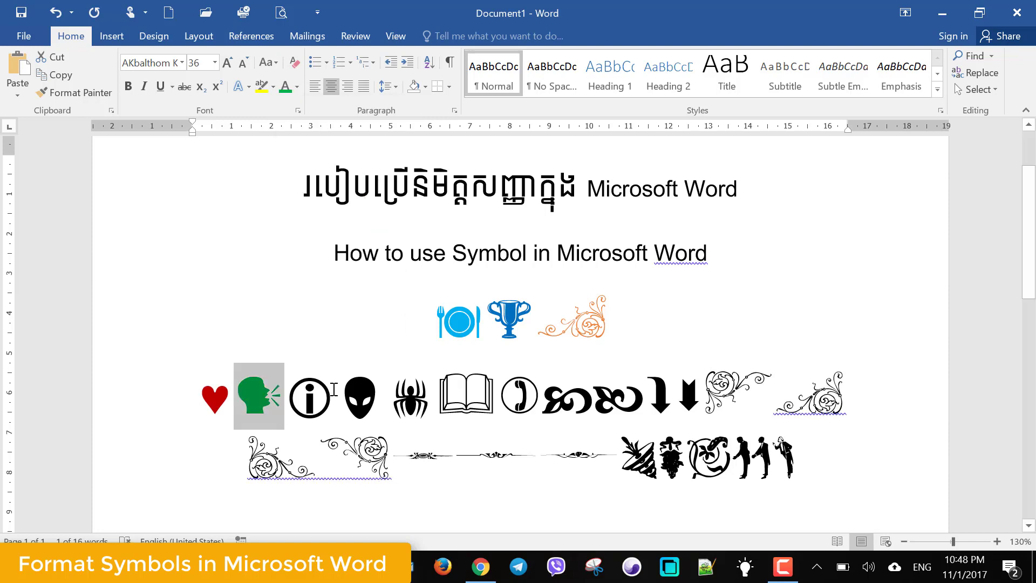
drag(334, 389, 294, 391)
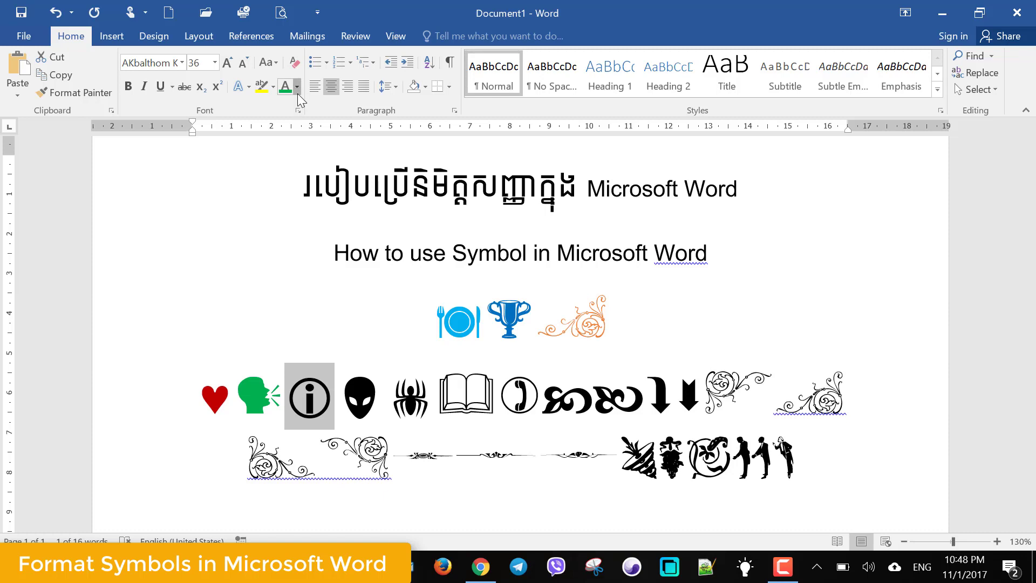
click(296, 89)
click(359, 221)
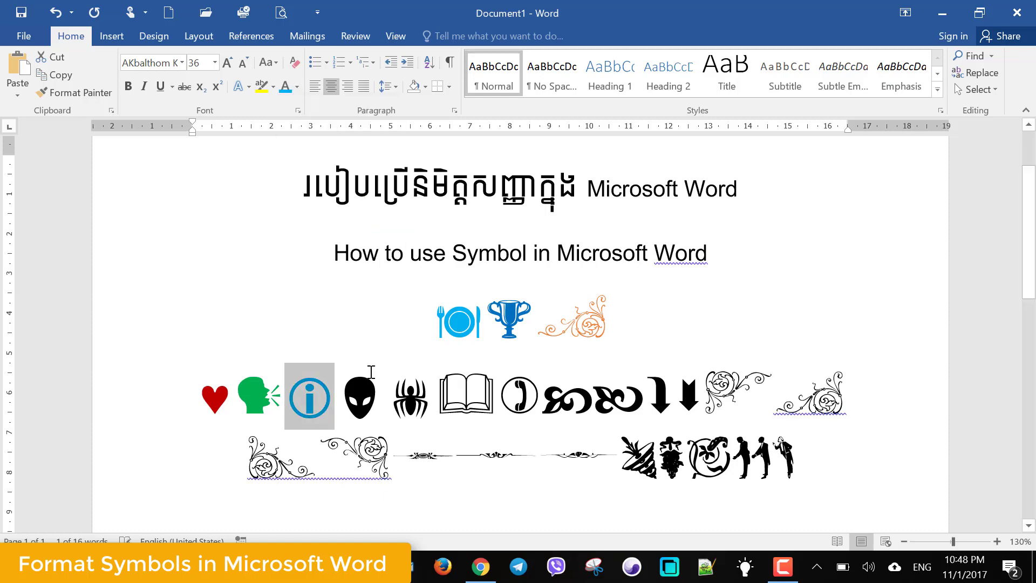
drag(386, 394, 335, 394)
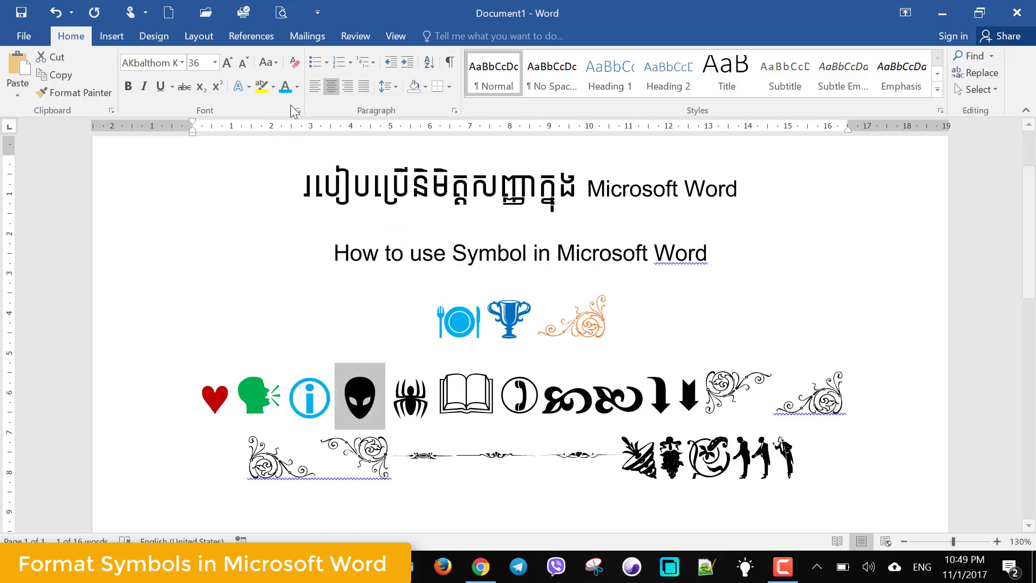
click(297, 87)
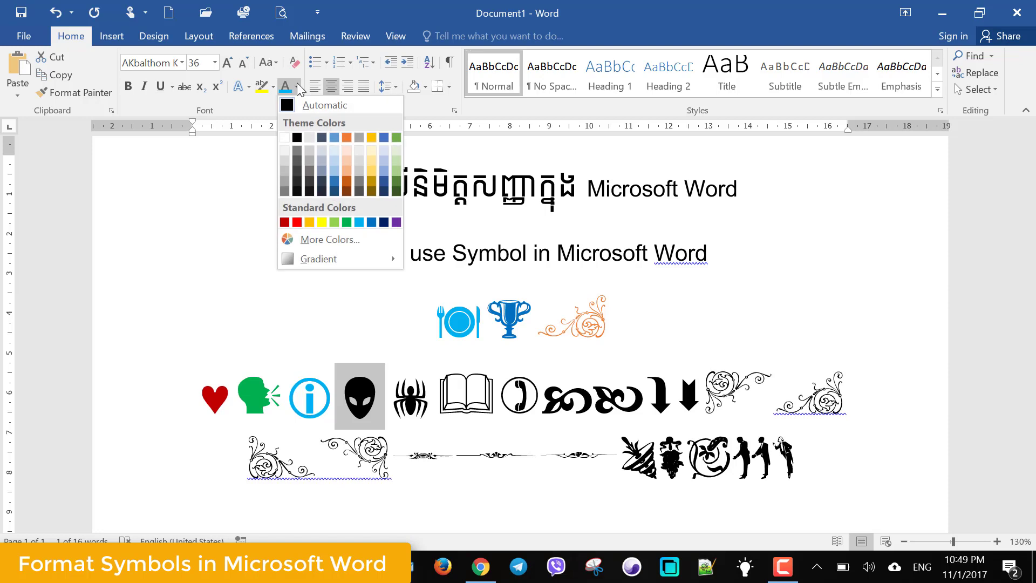
click(347, 183)
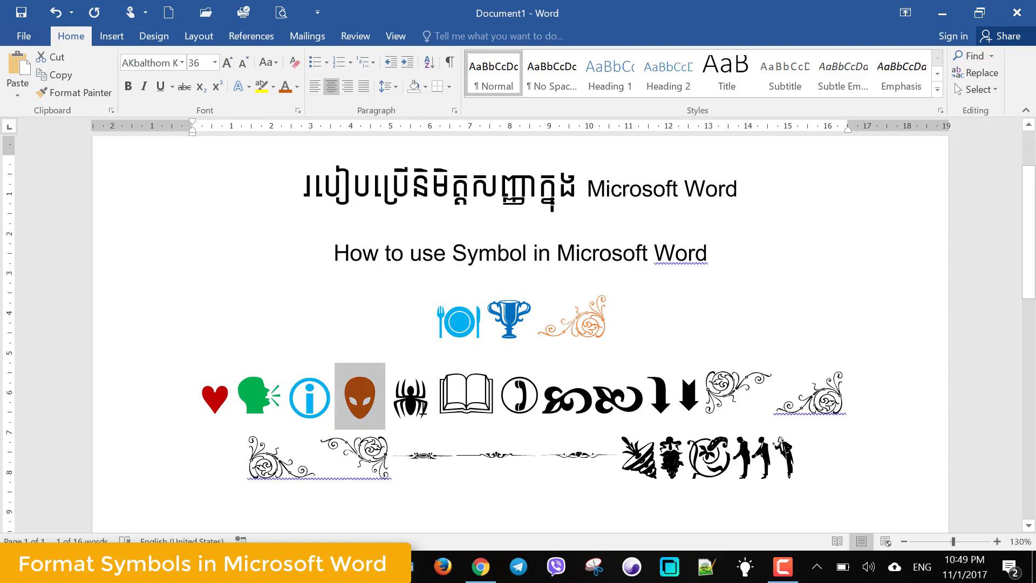
drag(386, 399, 434, 400)
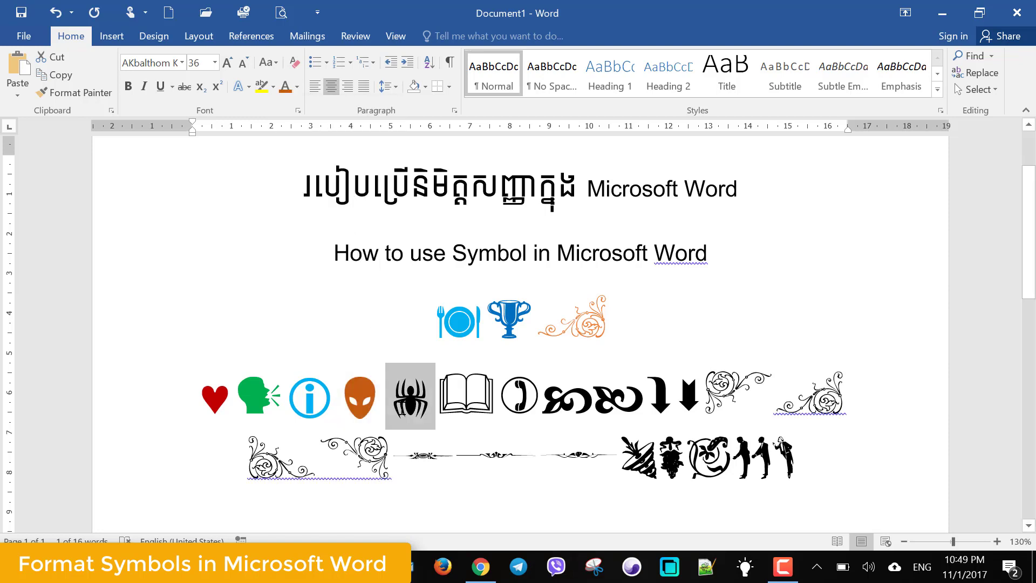
click(298, 88)
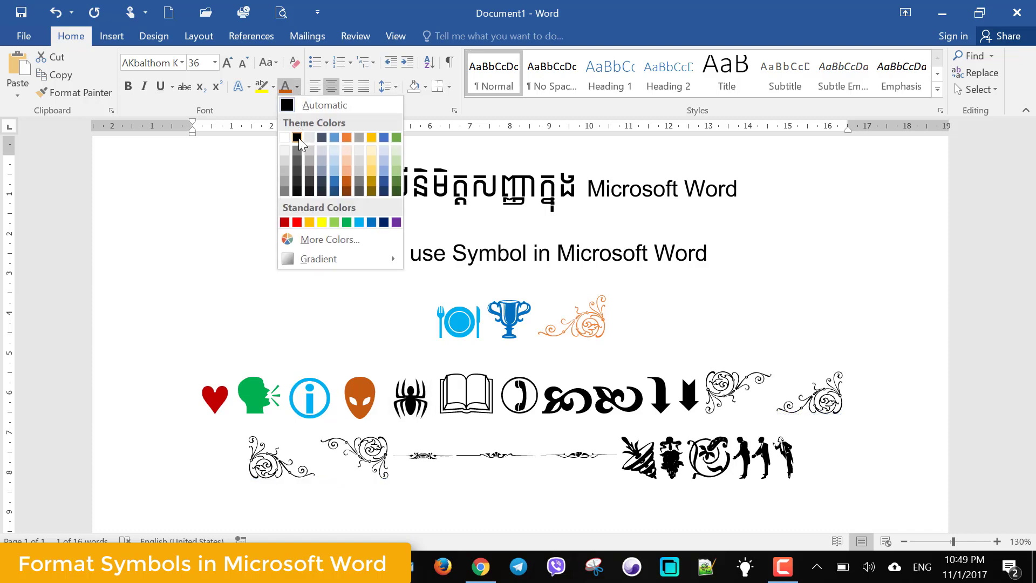
click(335, 222)
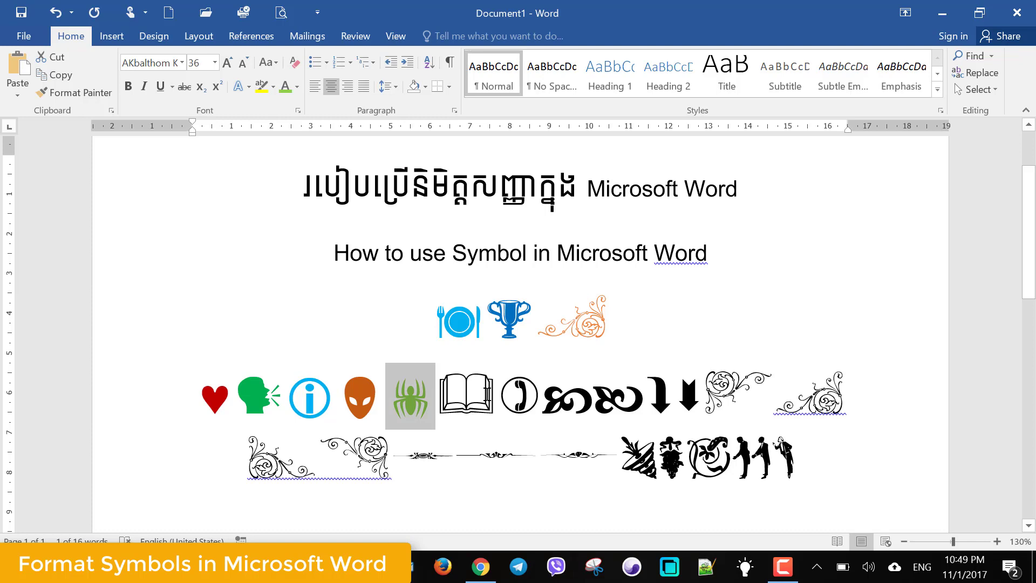
Select the open-book symbol and the symbol lines, then clear the selection
drag(488, 394, 466, 389)
drag(813, 460, 565, 408)
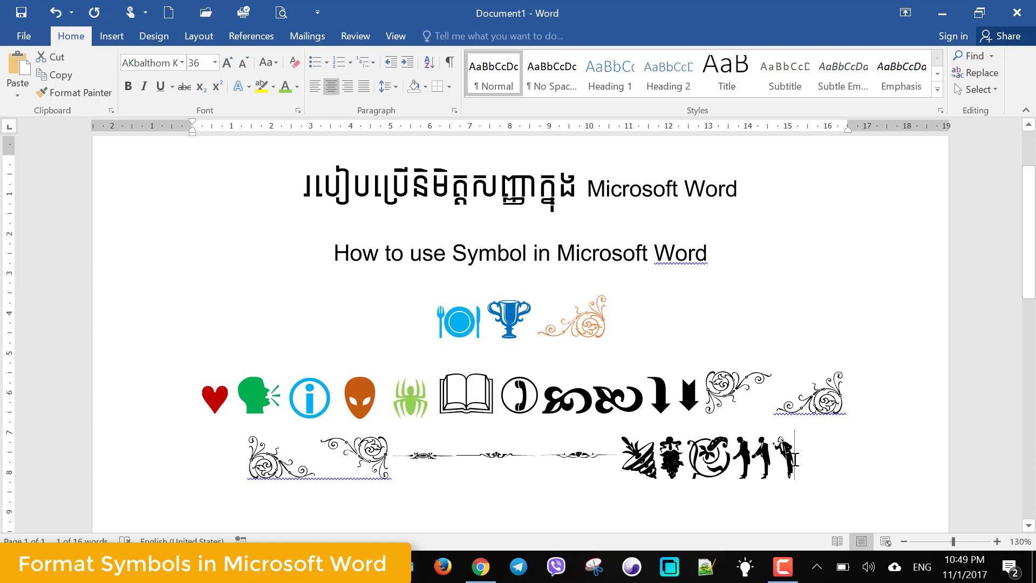
drag(429, 370, 421, 325)
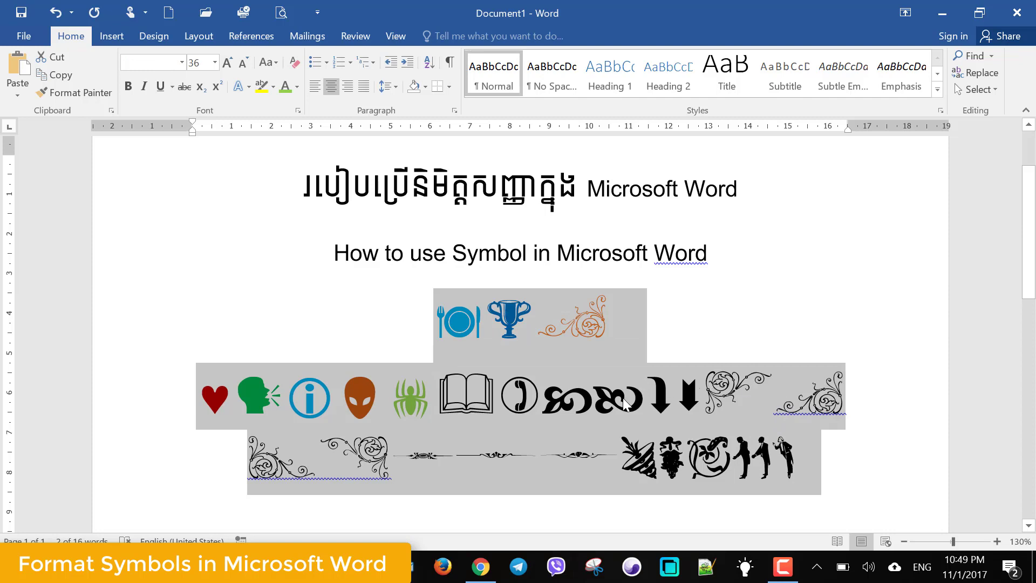
click(533, 412)
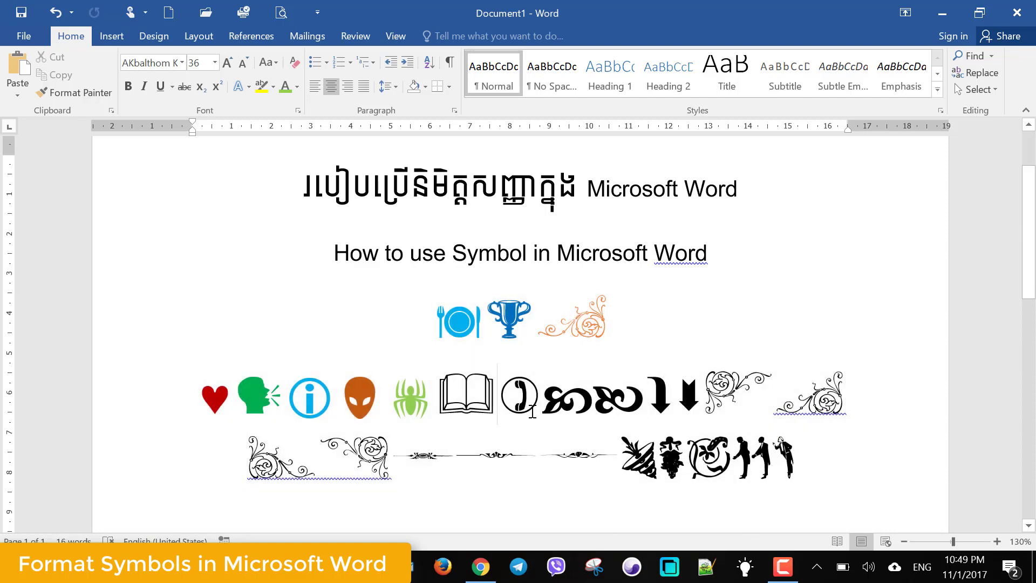
scroll(533, 411, down, 1)
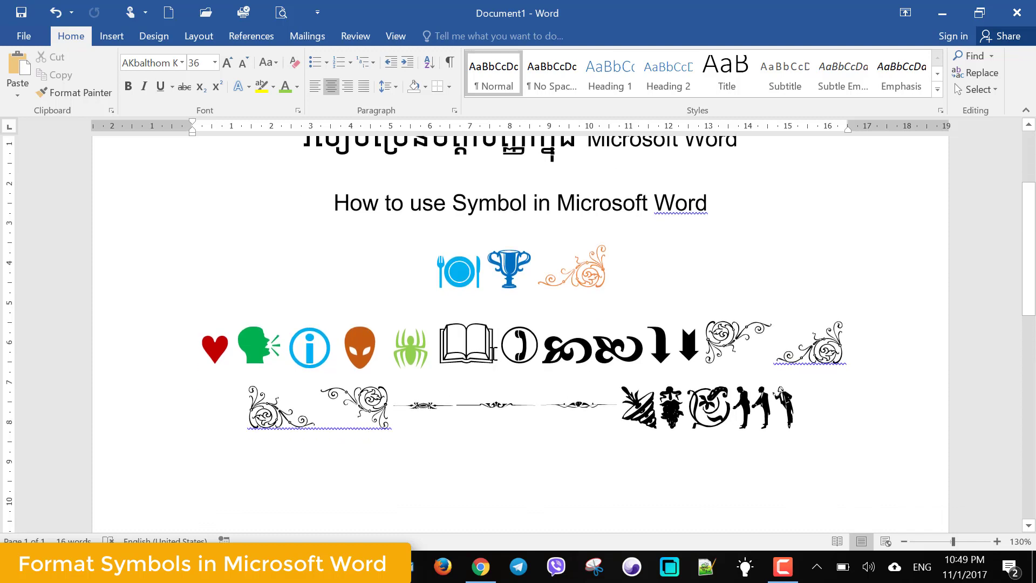
drag(494, 350, 446, 362)
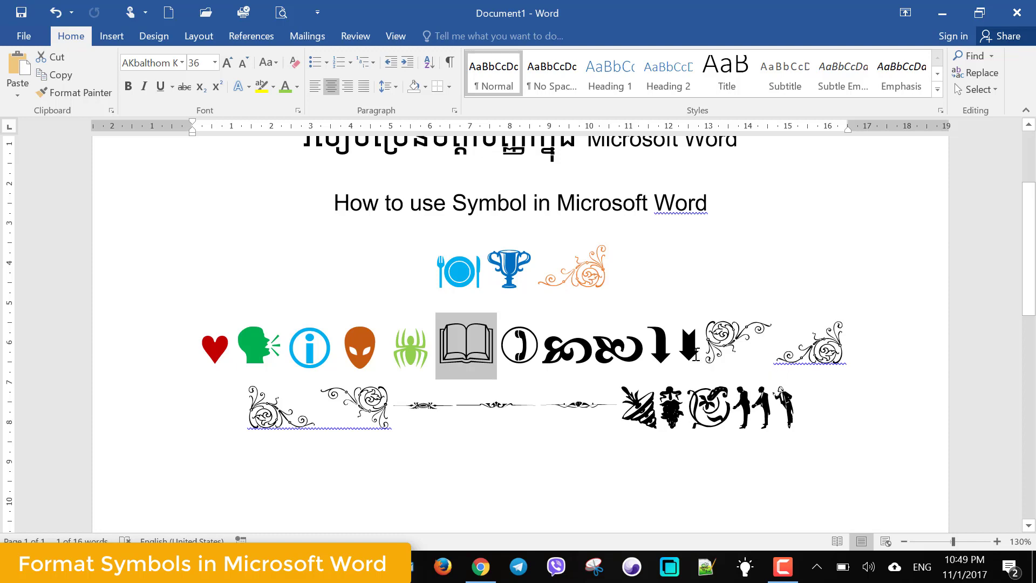
click(696, 355)
scroll(696, 355, up, 1)
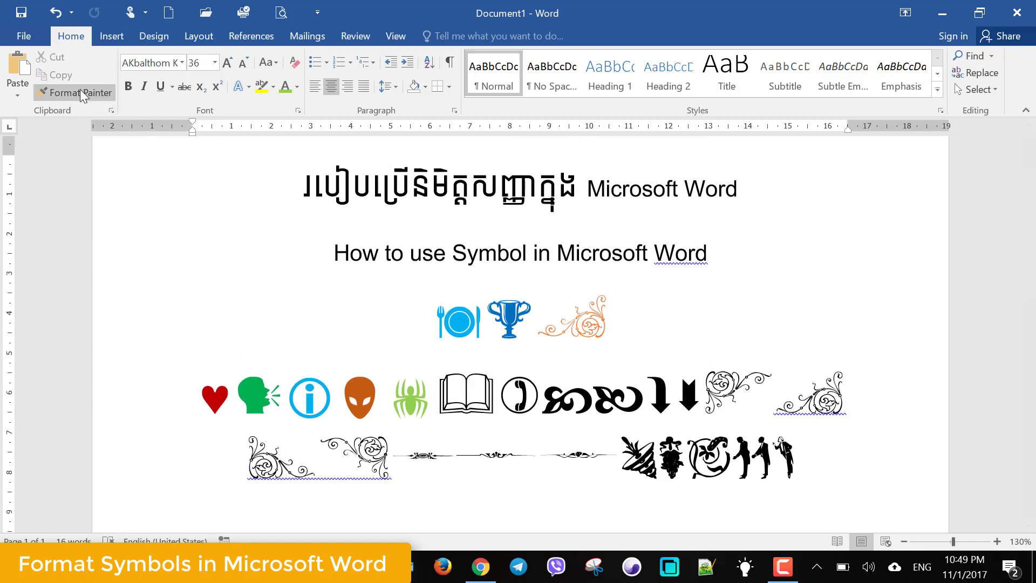
Open the More Symbols picker, cancel it without inserting, then select the open-book symbol
click(125, 38)
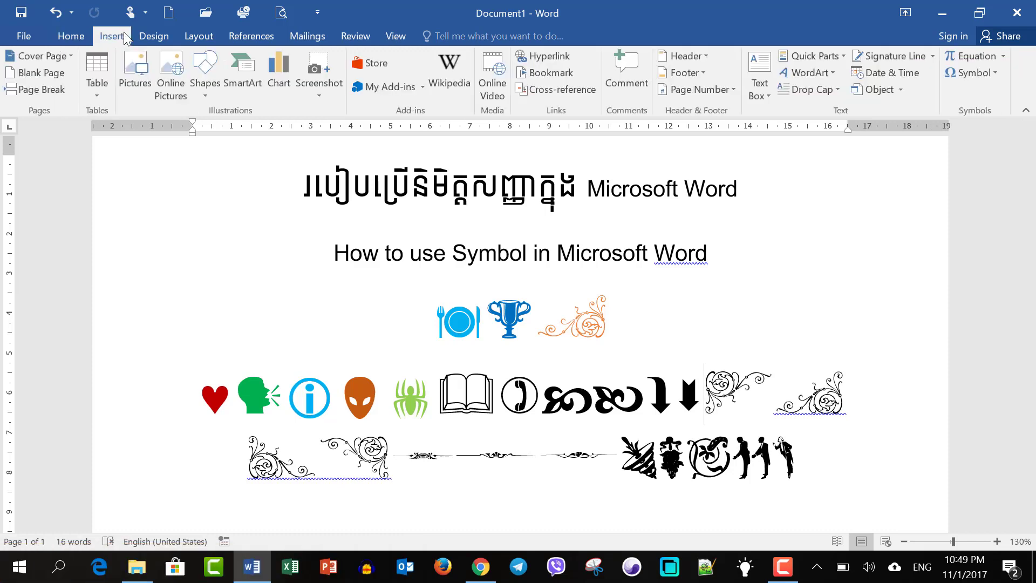
click(995, 73)
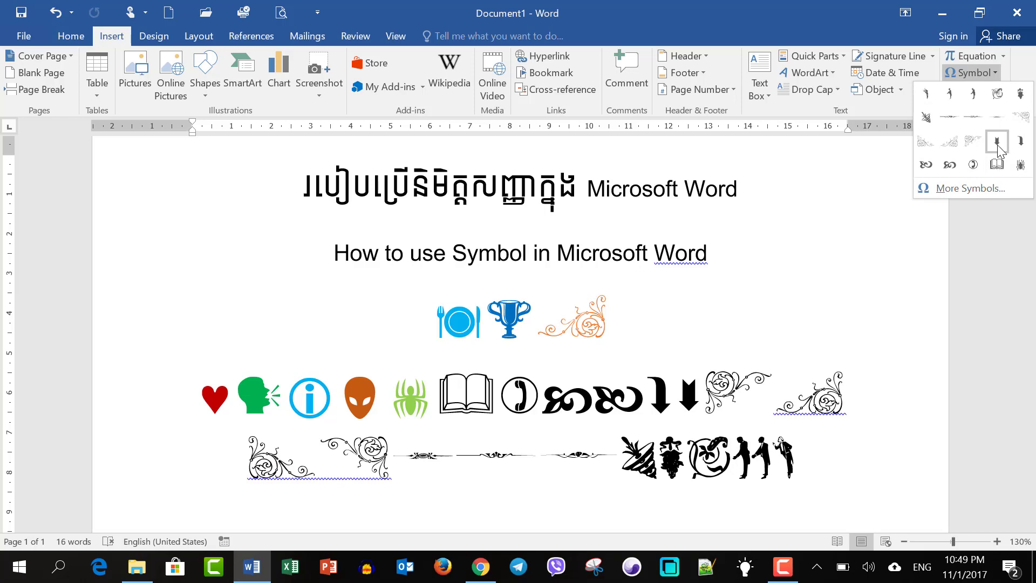
click(994, 190)
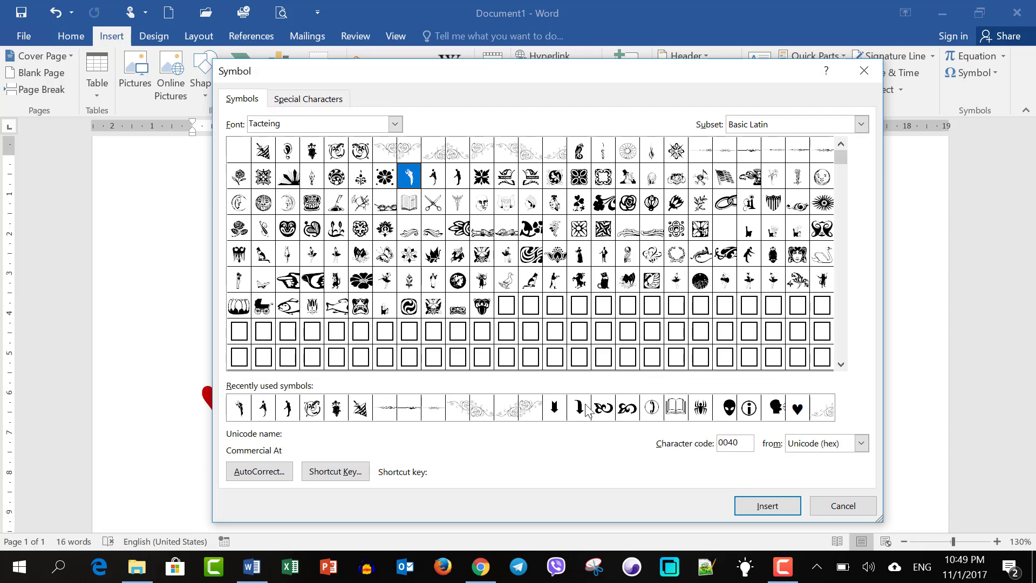
click(764, 504)
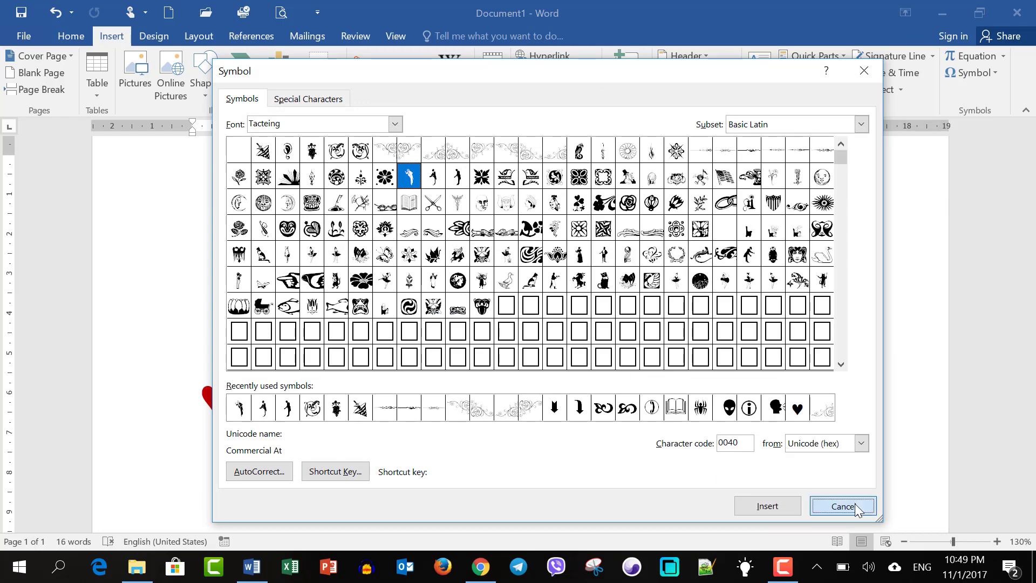
click(847, 506)
key(Left)
key(Left)
key(Left)
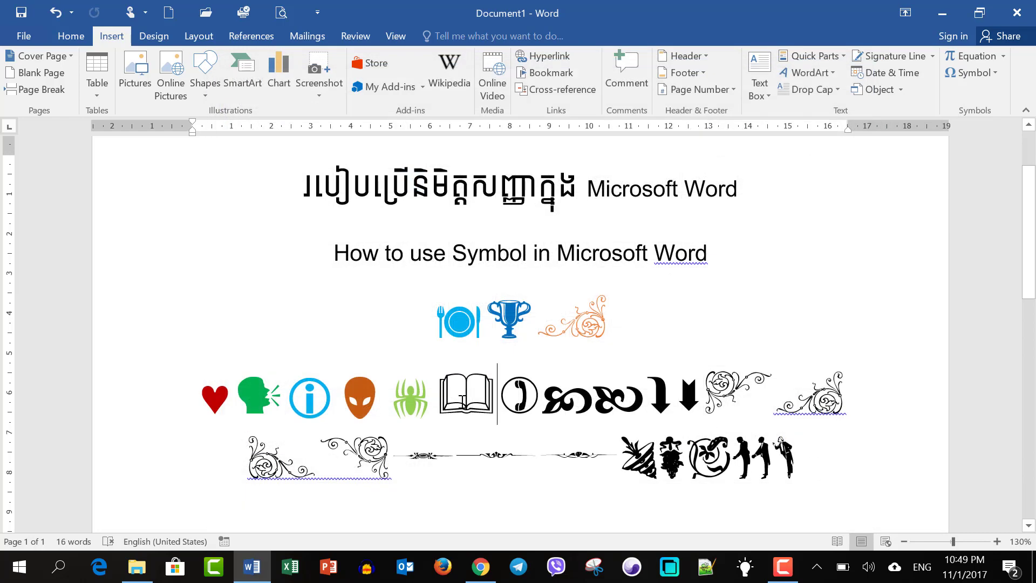
key(shift+Left)
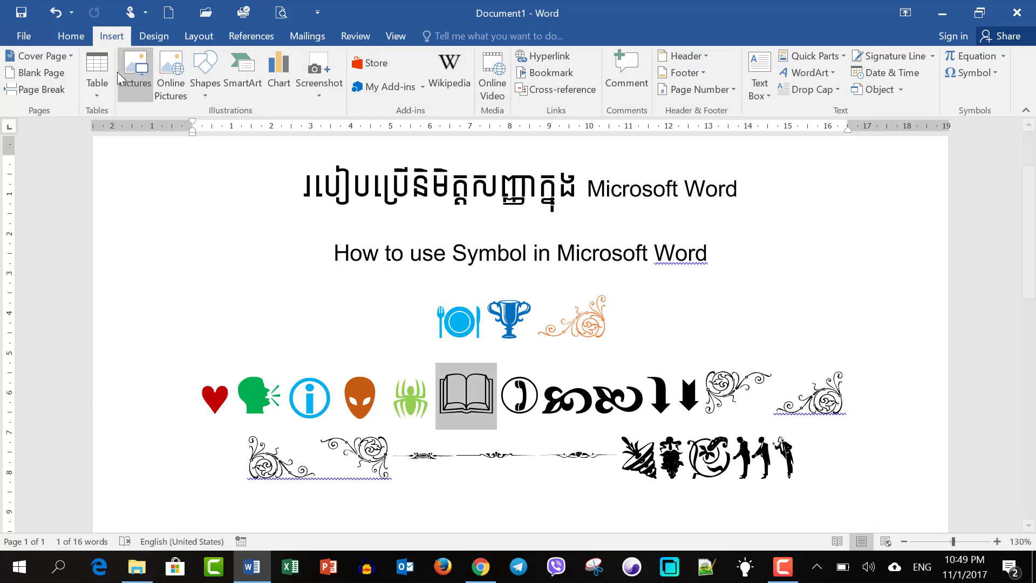
Copy the open-book symbol and paste three copies right after it
click(59, 38)
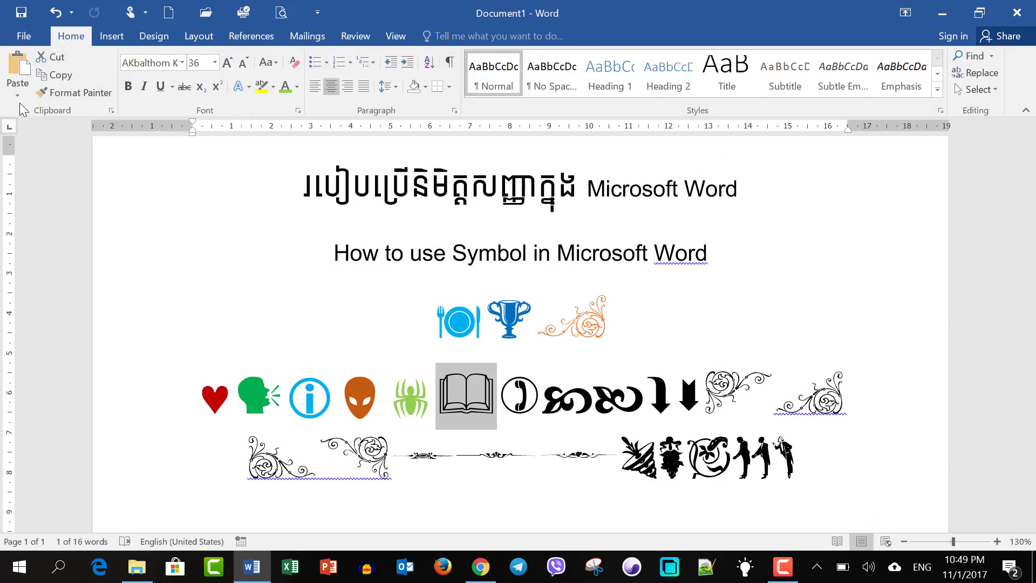
click(67, 76)
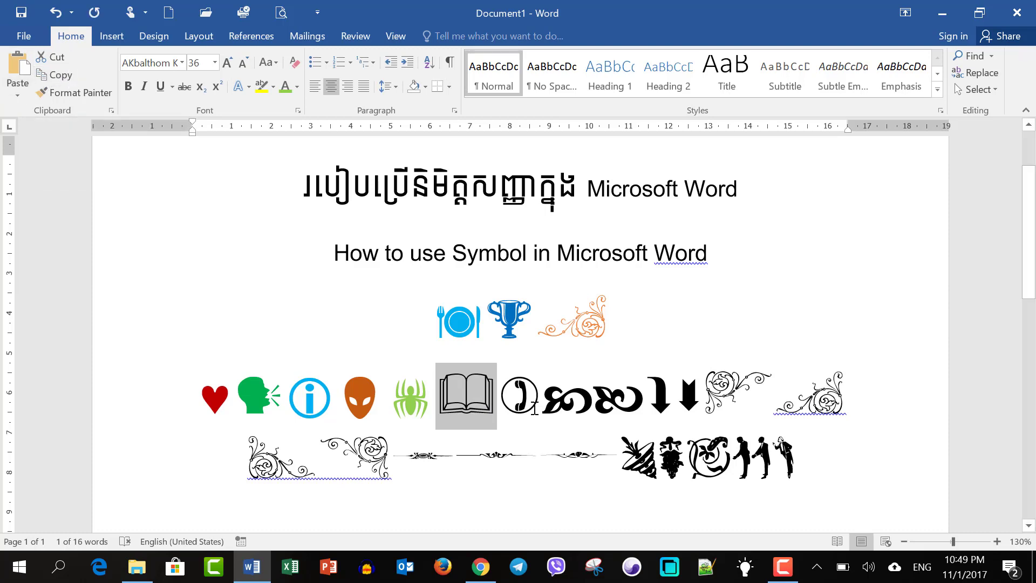
click(509, 392)
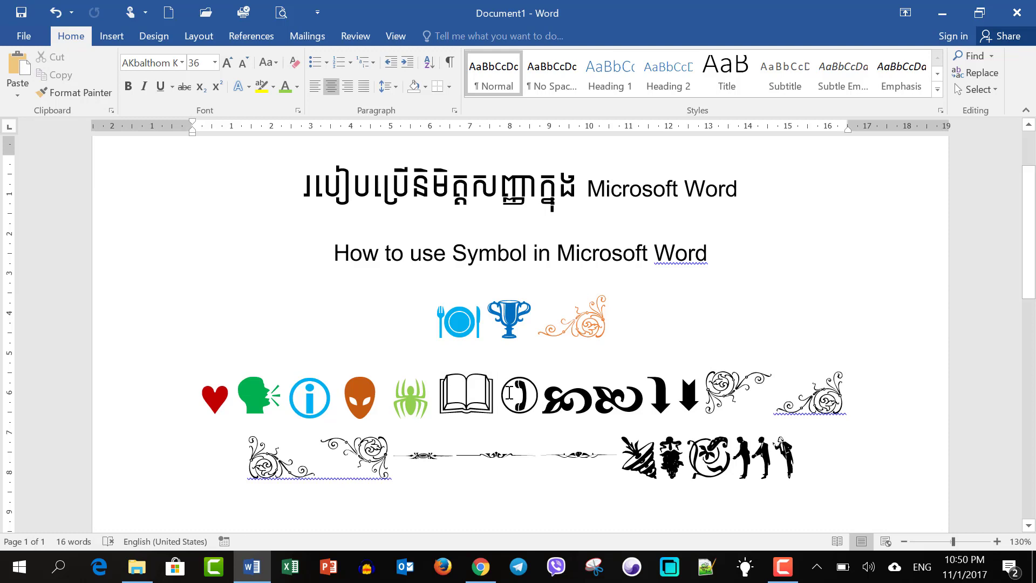
click(22, 71)
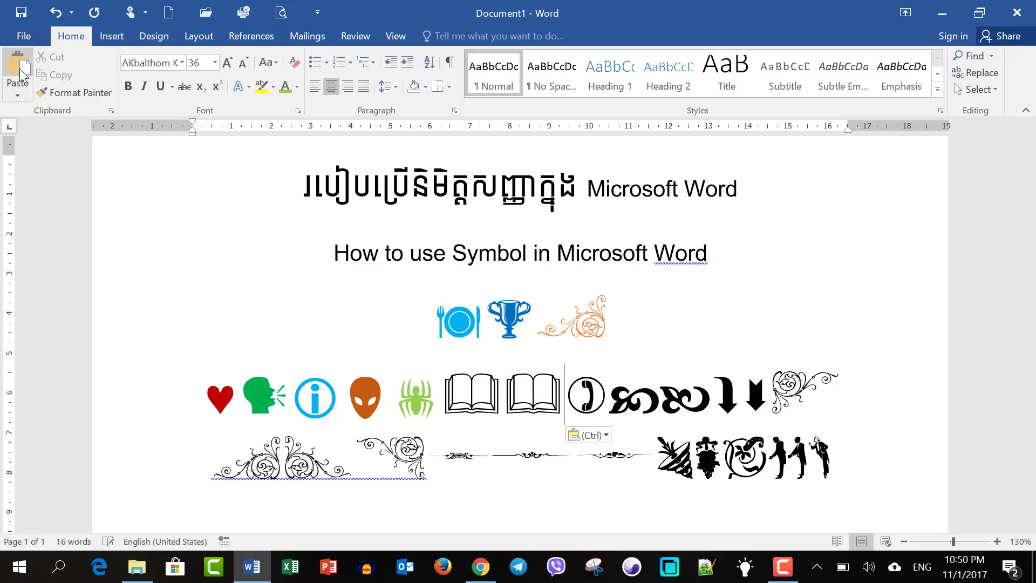
click(22, 70)
click(22, 70)
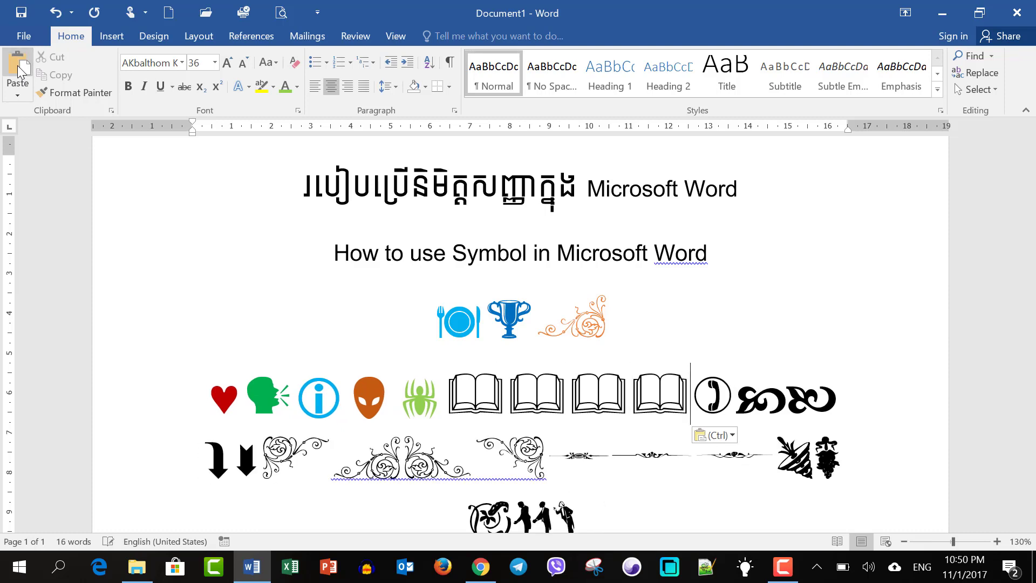
Copy the trophy symbol and paste three trophies after the orange ornament
drag(524, 332, 499, 329)
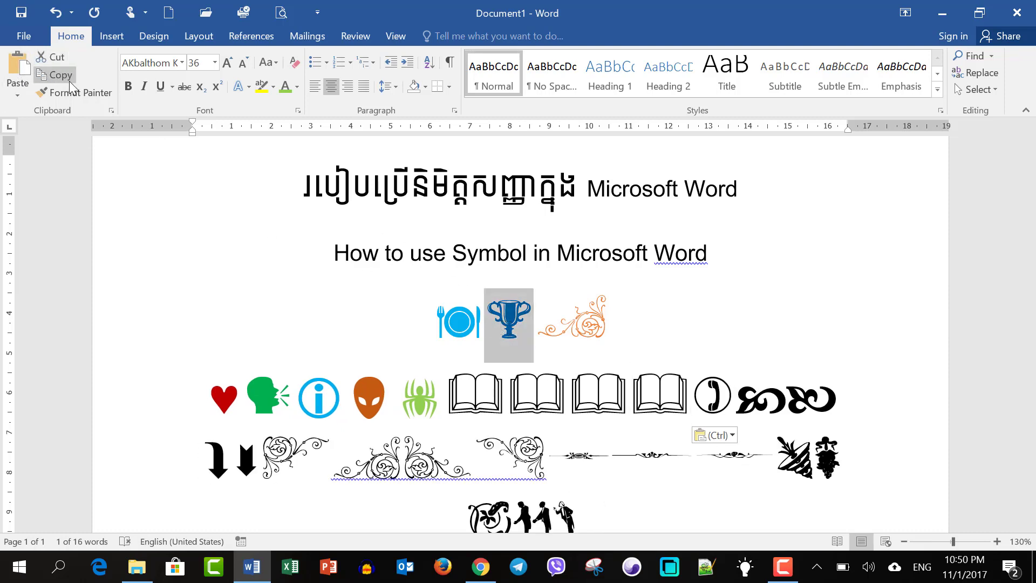
click(54, 75)
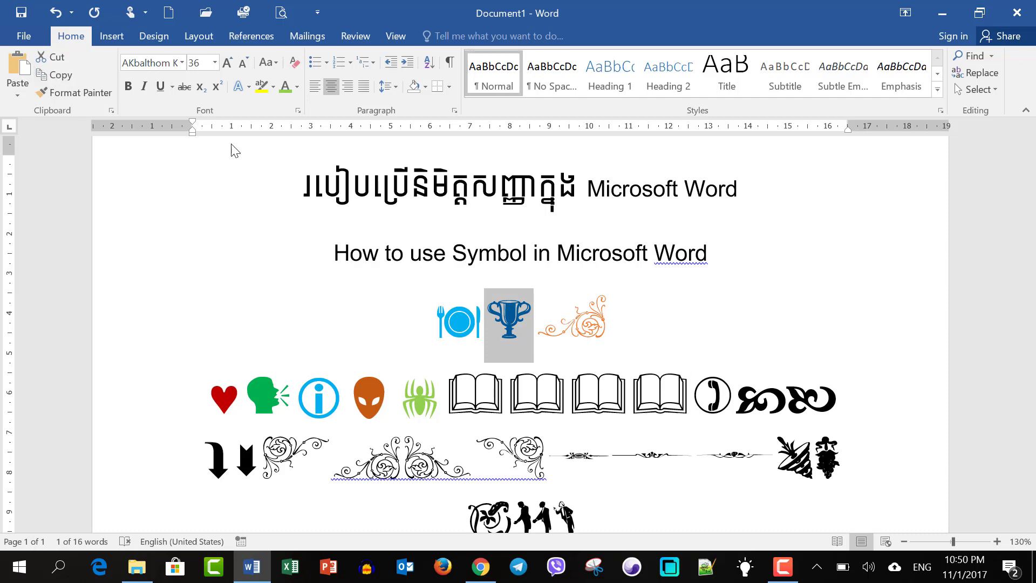
click(606, 316)
click(19, 76)
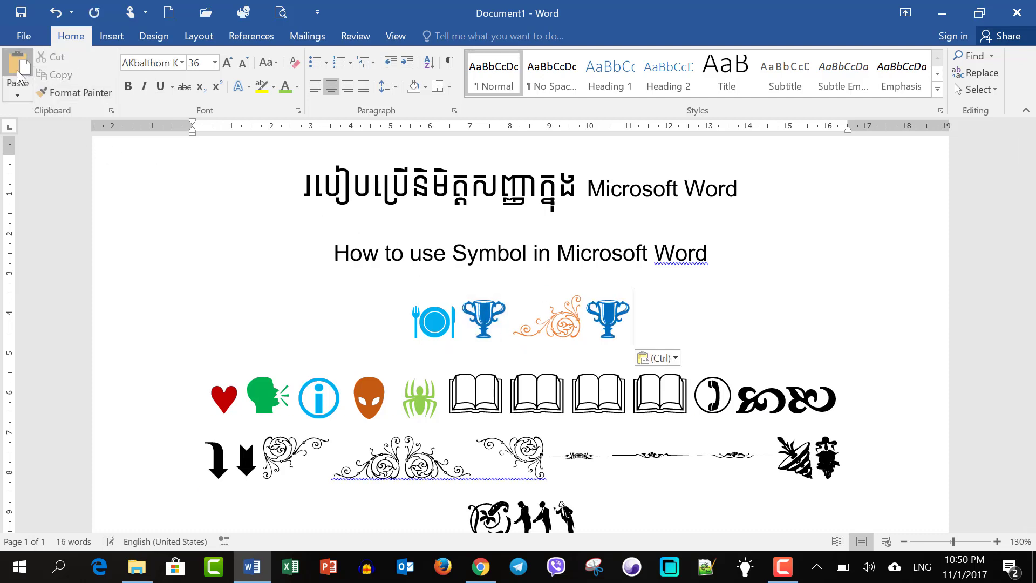
click(19, 75)
click(19, 76)
scroll(572, 391, down, 3)
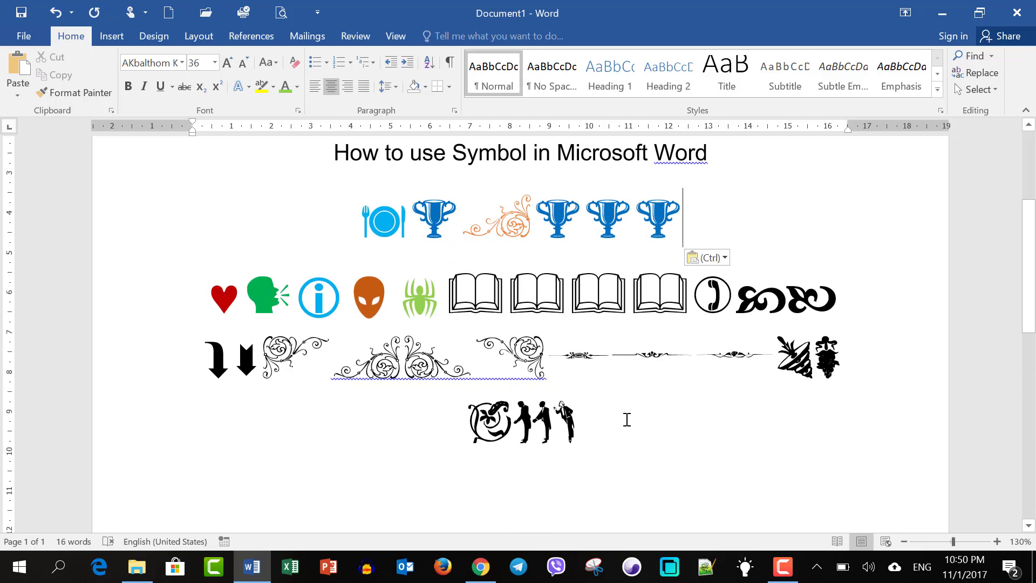
scroll(593, 410, up, 3)
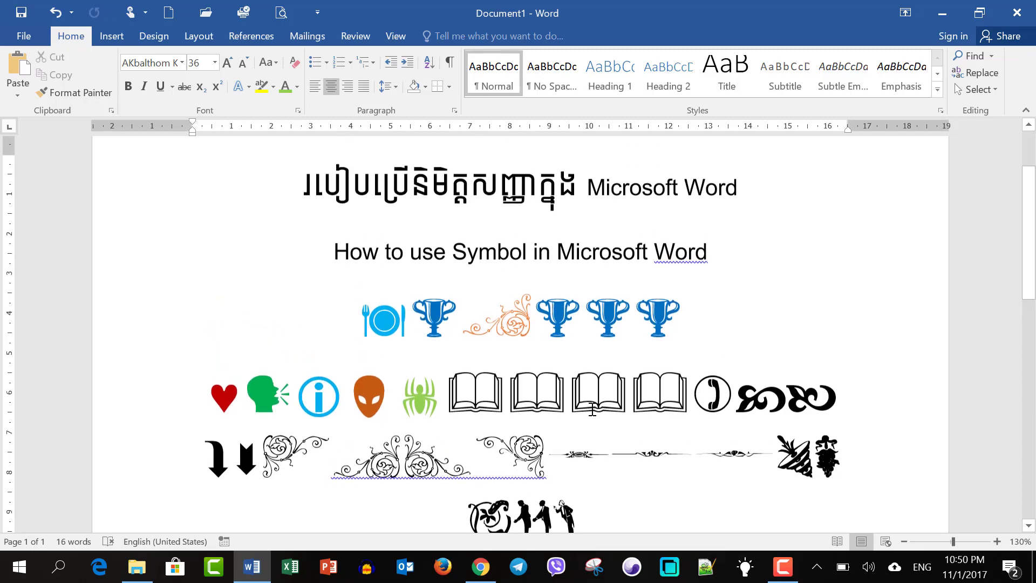
key(ctrl+v)
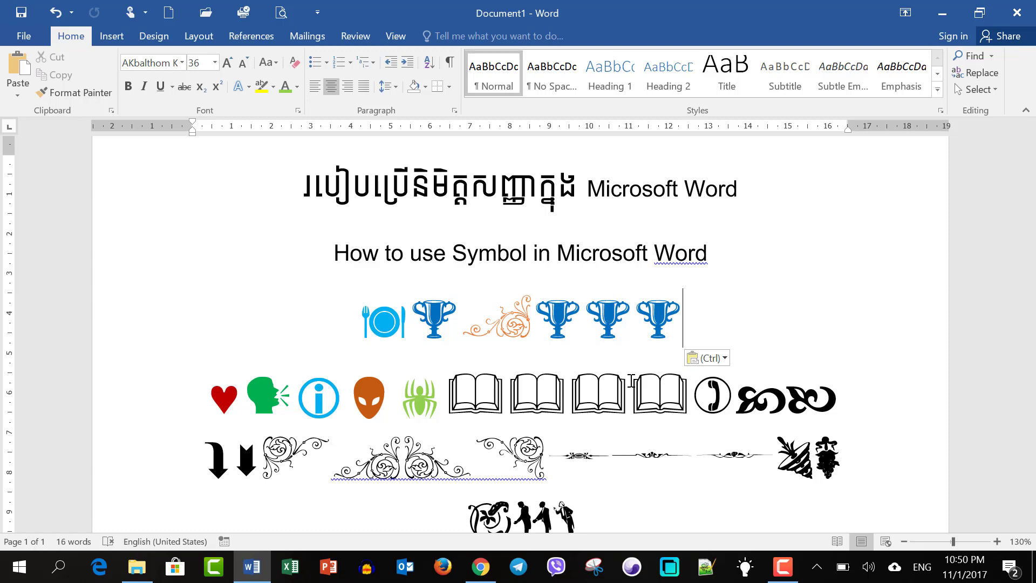
Move the orange ornament to the start of the Khmer title line
scroll(851, 199, up, 3)
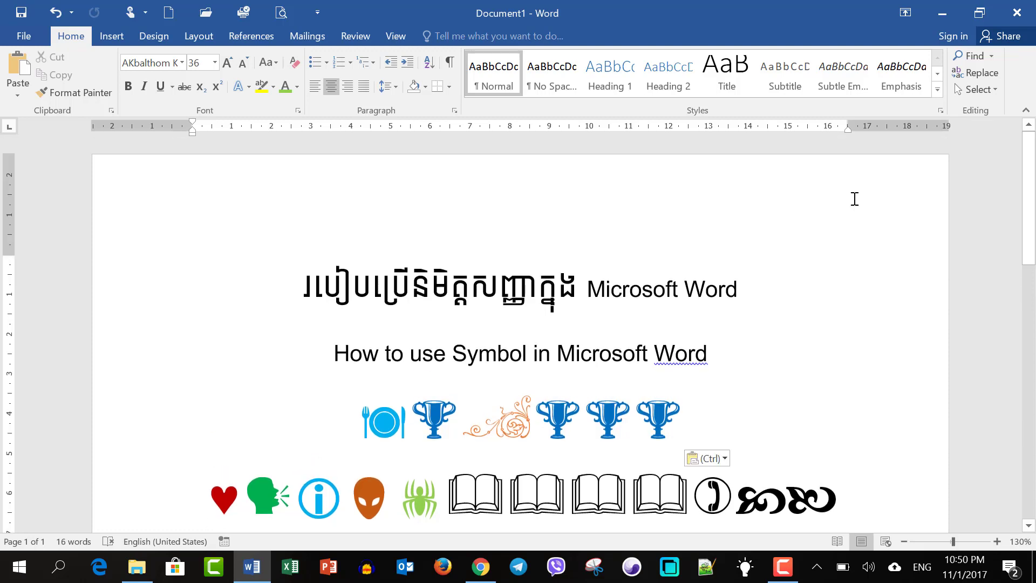
scroll(723, 345, down, 1)
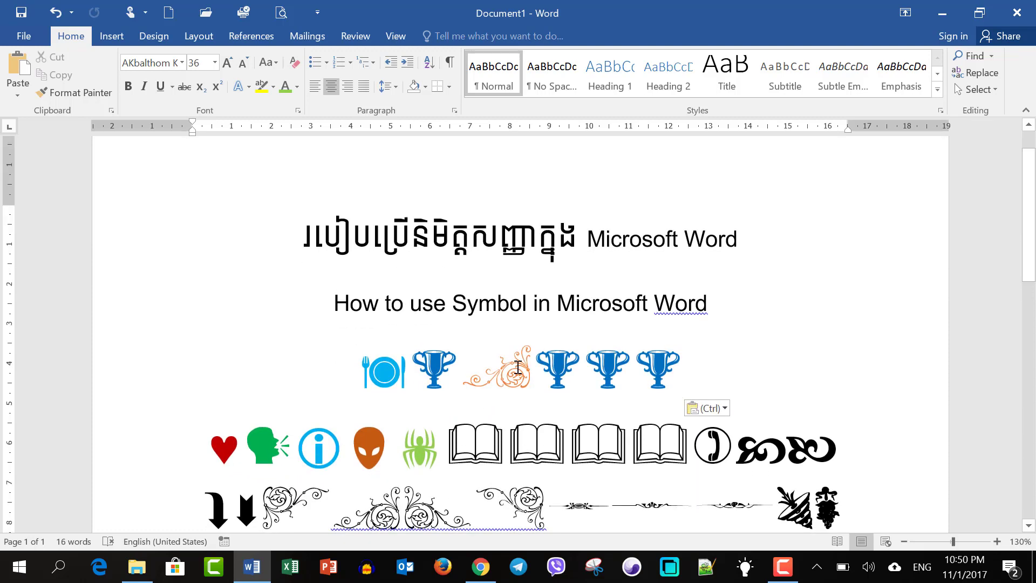
click(500, 369)
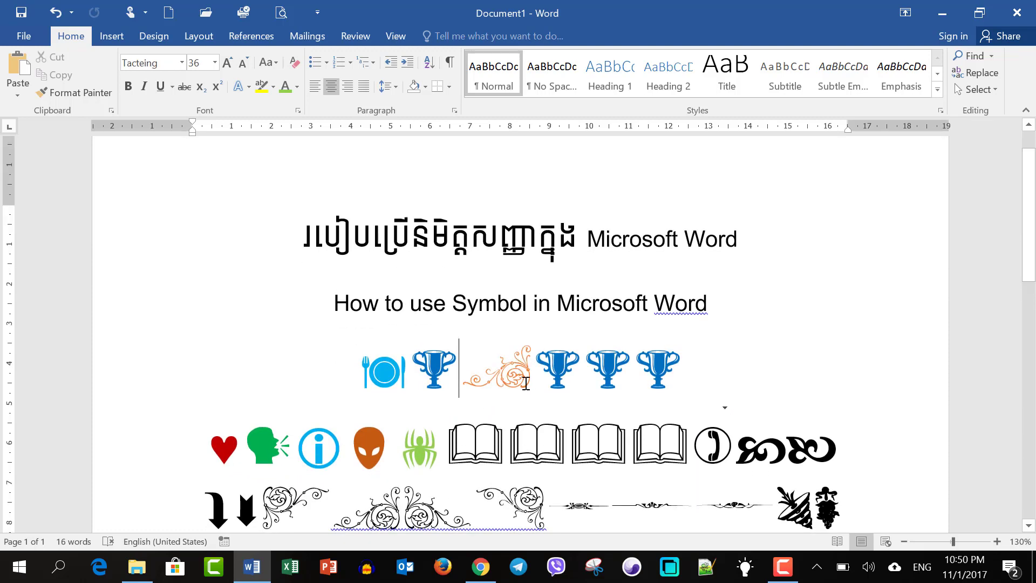
double_click(514, 383)
drag(514, 383, 204, 203)
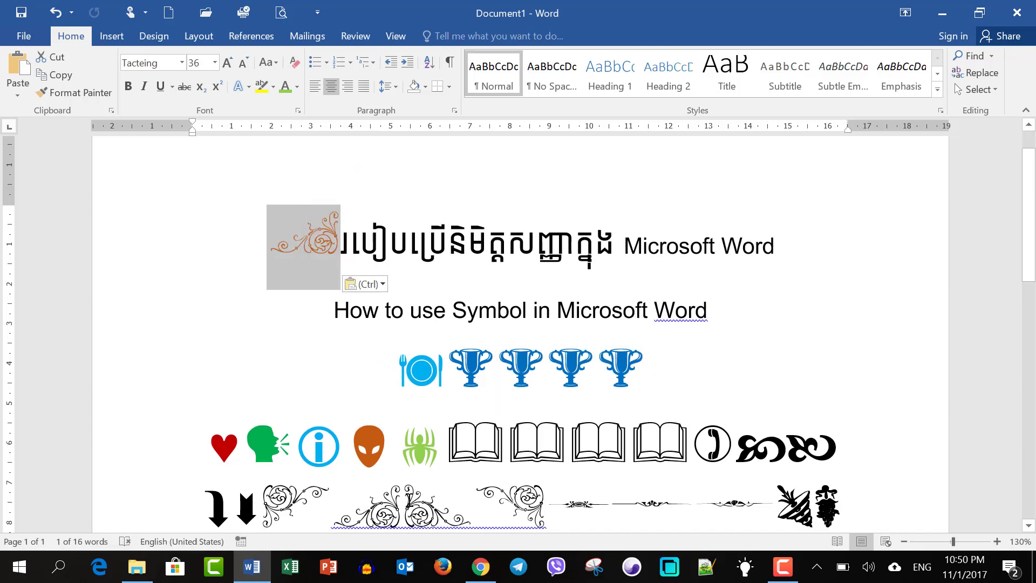
Move the black ornament from the bottom row to the end of the Khmer title
scroll(440, 480, down, 2)
mouse_move(457, 468)
mouse_down()
mouse_move(411, 468)
mouse_move(810, 221)
mouse_up()
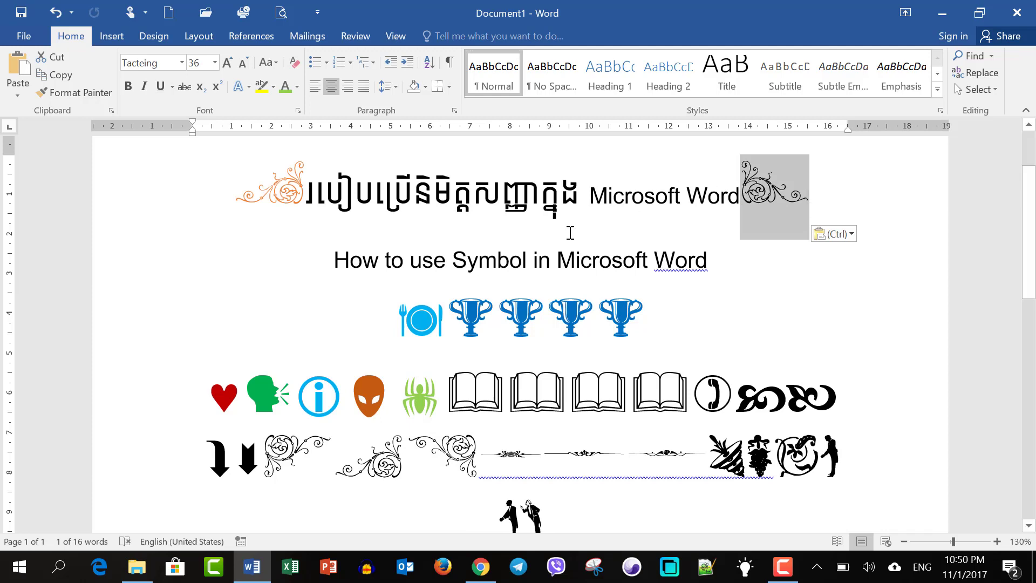
scroll(733, 276, up, 3)
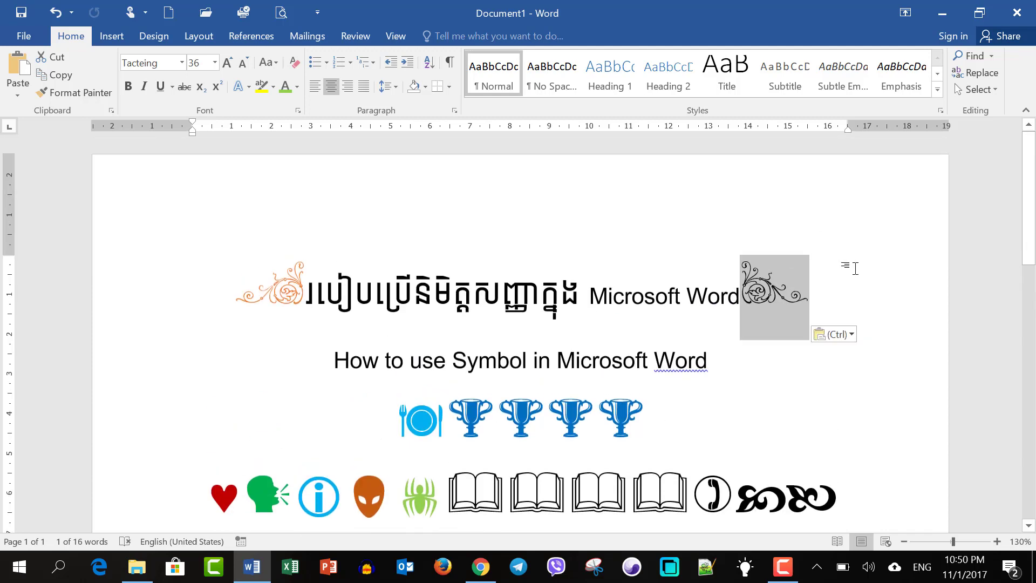
click(734, 354)
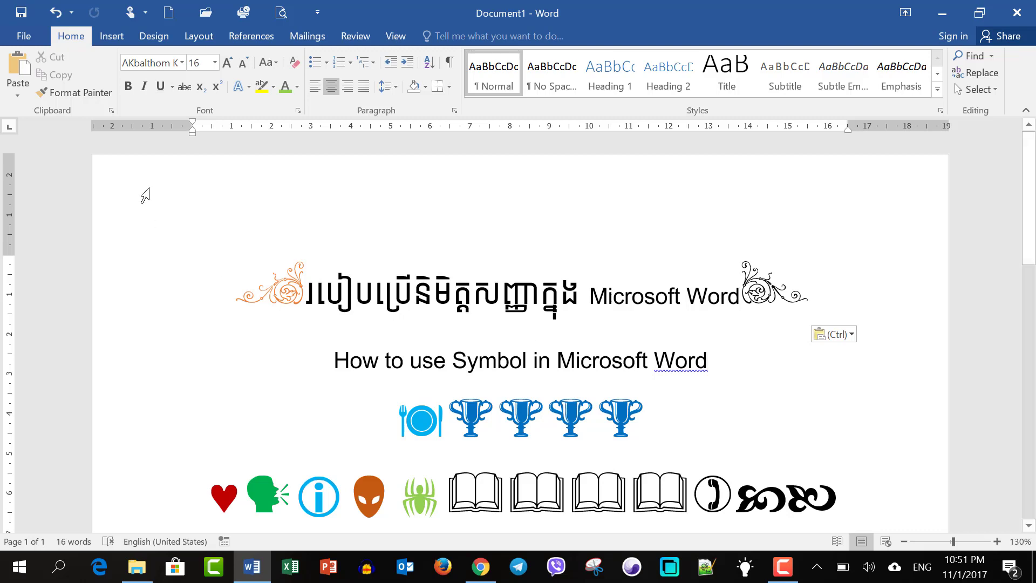
Pick the Rectangle from the Insert Shapes gallery
click(111, 37)
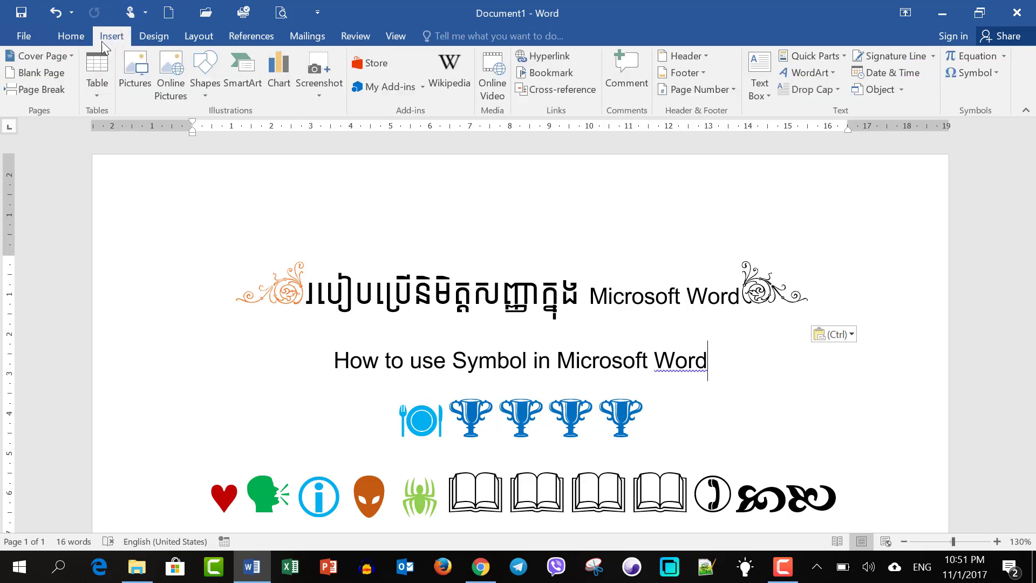
click(206, 76)
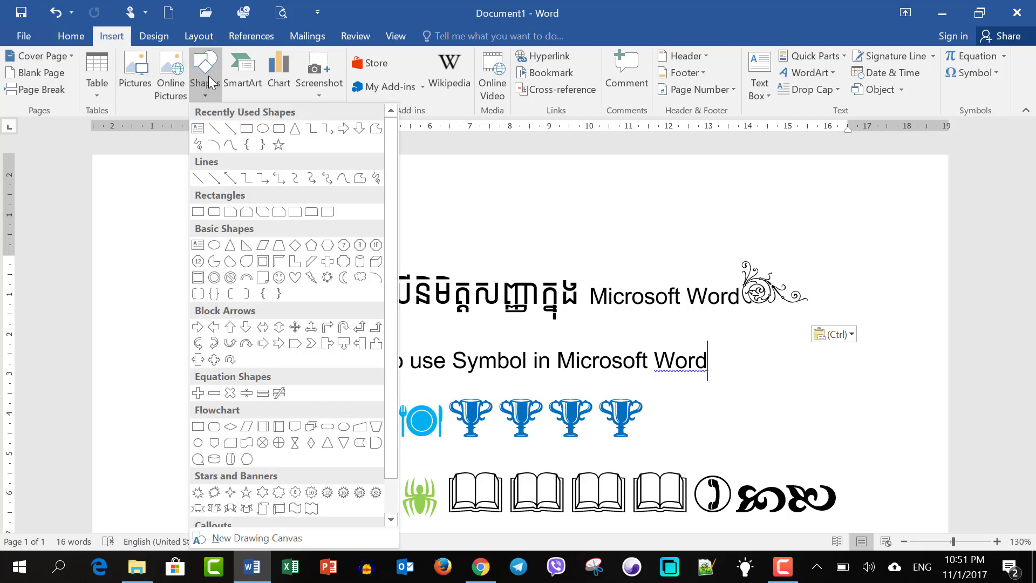
click(247, 129)
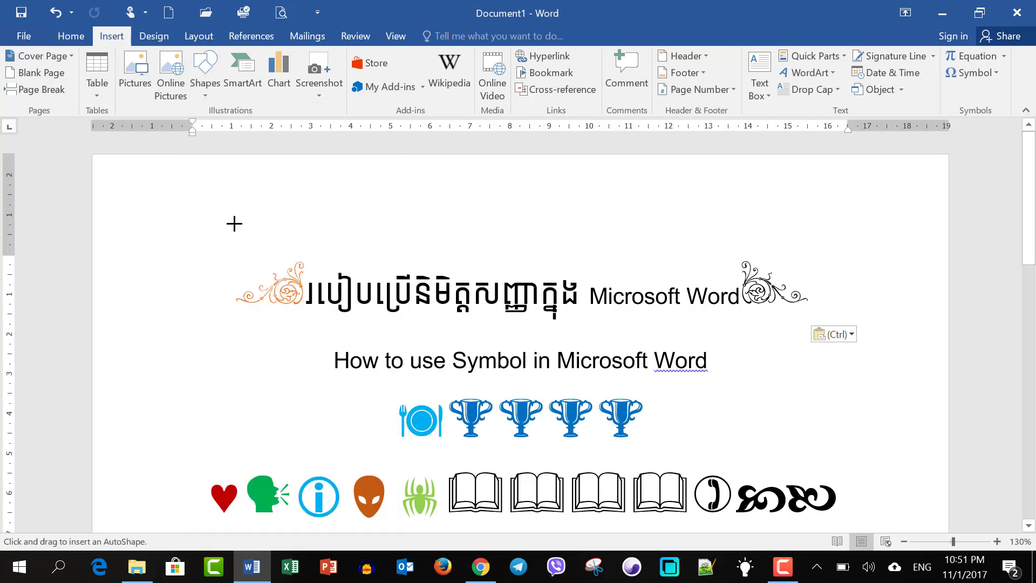
Draw a blue square at the top left of the page, above the orange ornament
drag(139, 197, 231, 288)
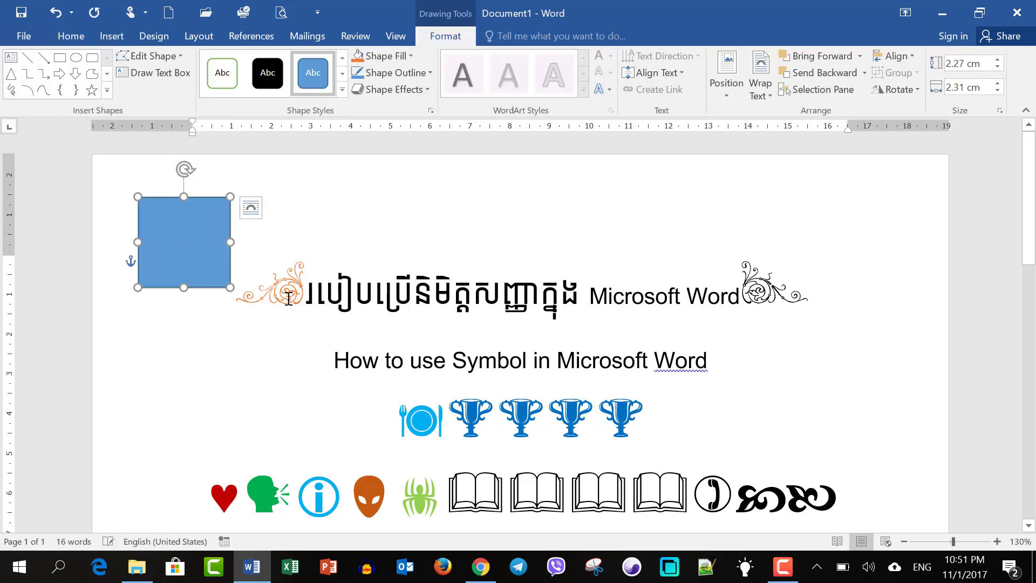
click(289, 298)
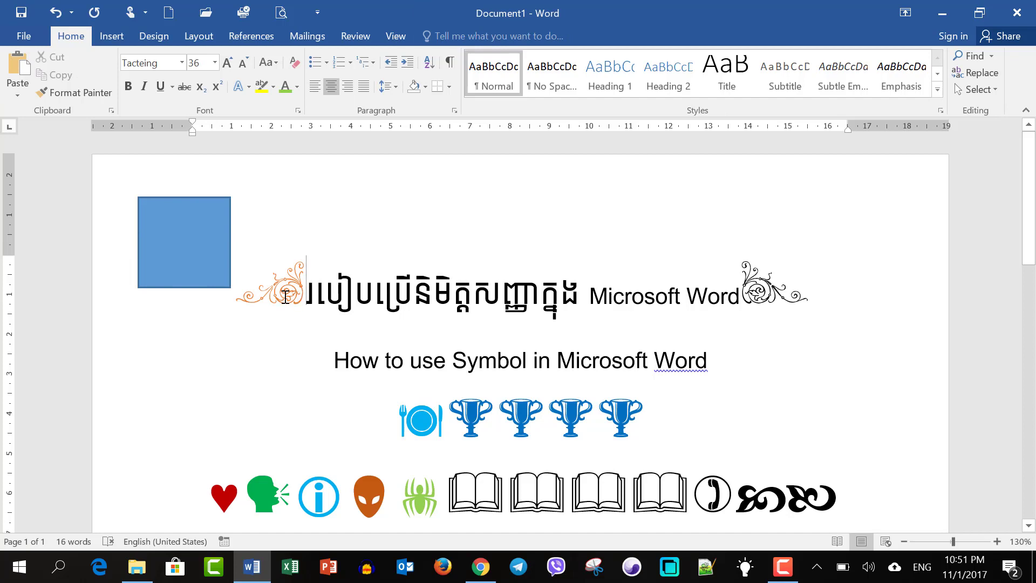
drag(286, 296, 258, 296)
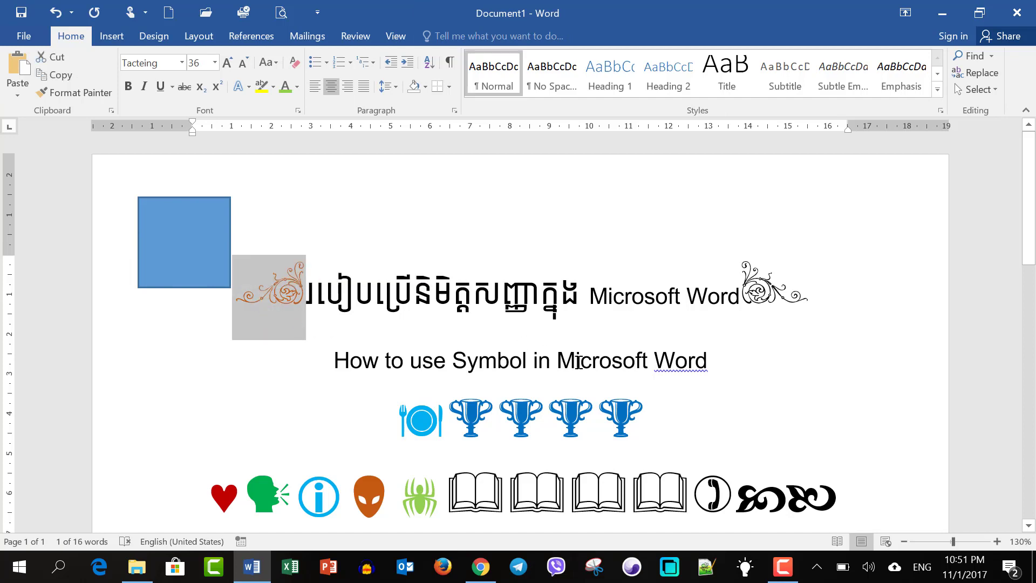
click(748, 297)
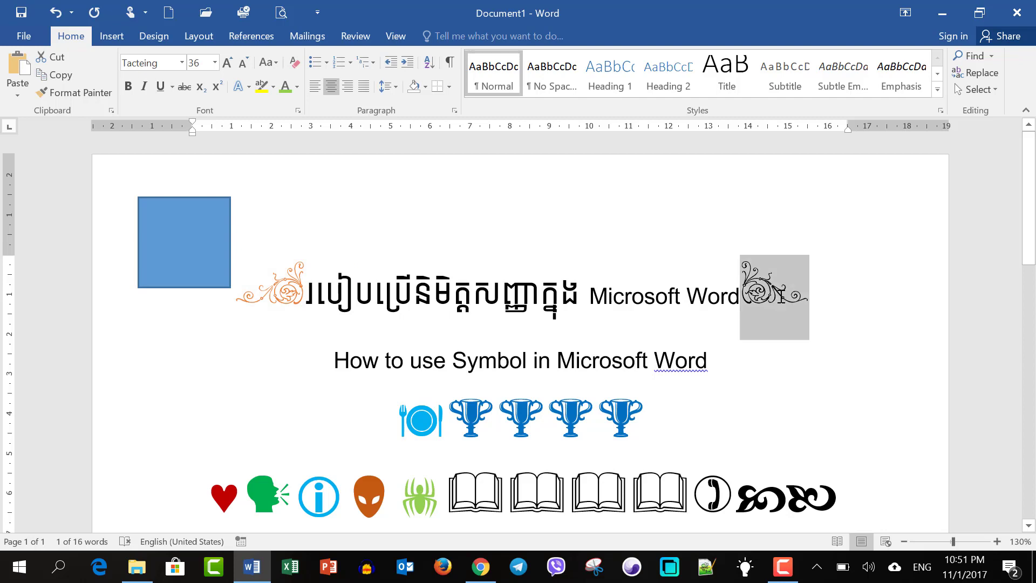
Copy the black ornament after the title and reselect the blue square
double_click(780, 297)
right_click(771, 288)
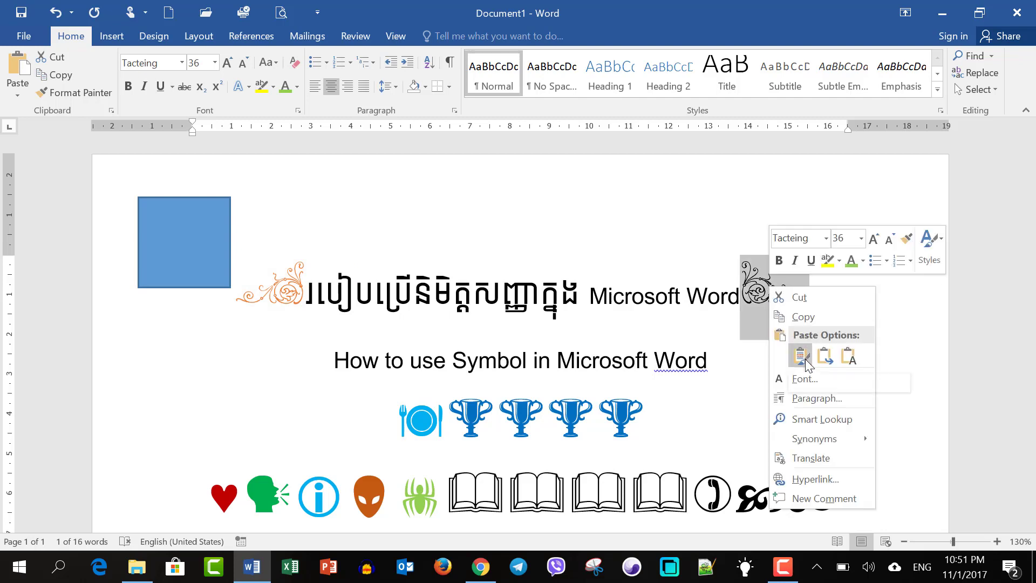
click(805, 319)
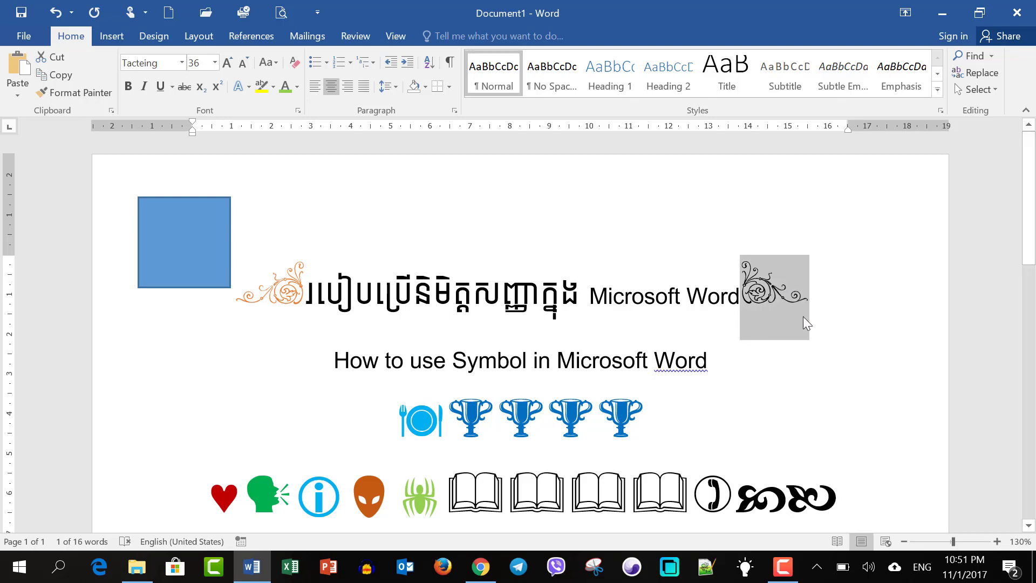
click(201, 248)
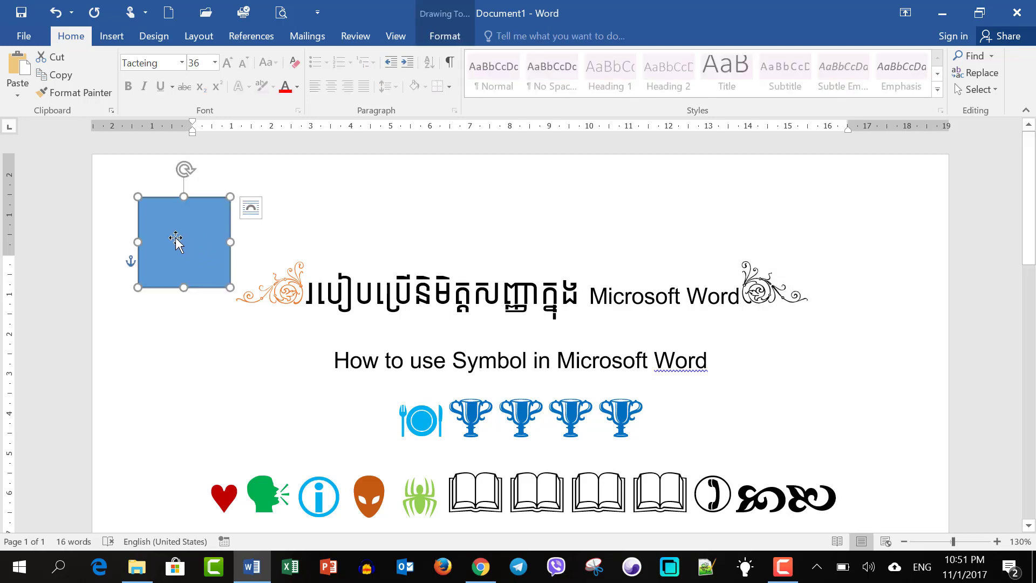
Paste into the square, delete the stray character, and widen it into a long rectangle
right_click(176, 241)
click(257, 312)
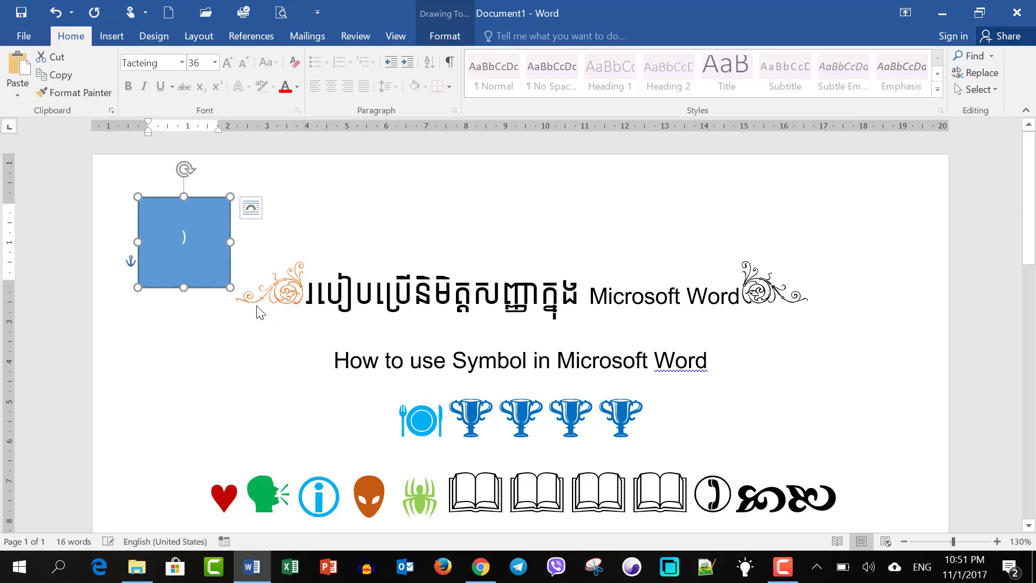
drag(212, 253, 165, 242)
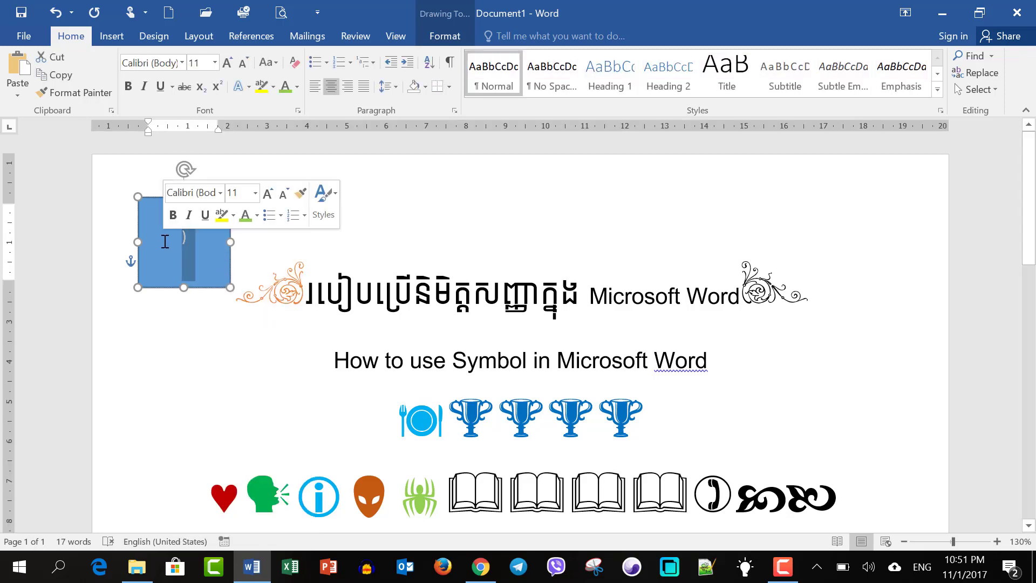
key(Delete)
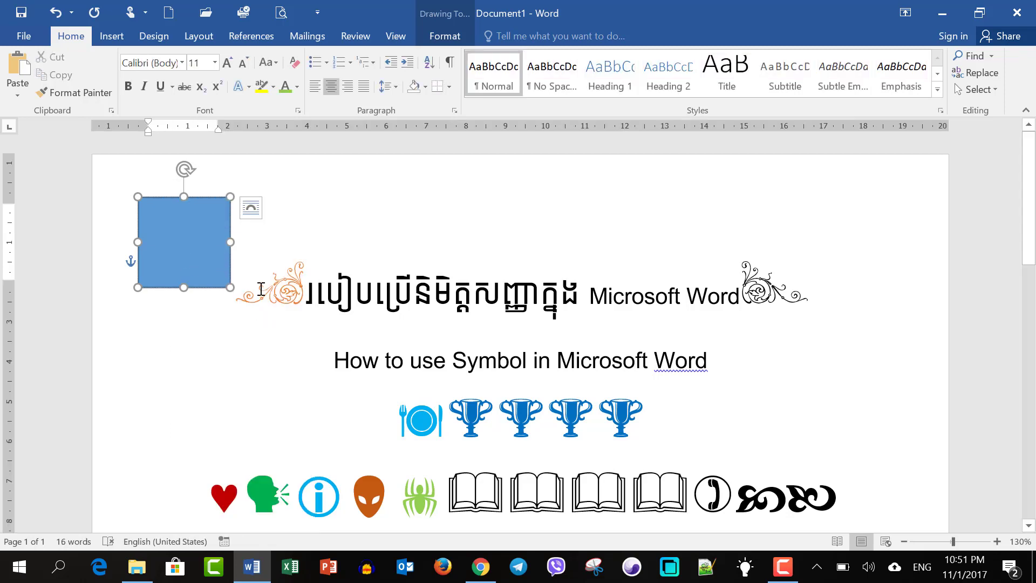
drag(233, 244, 392, 244)
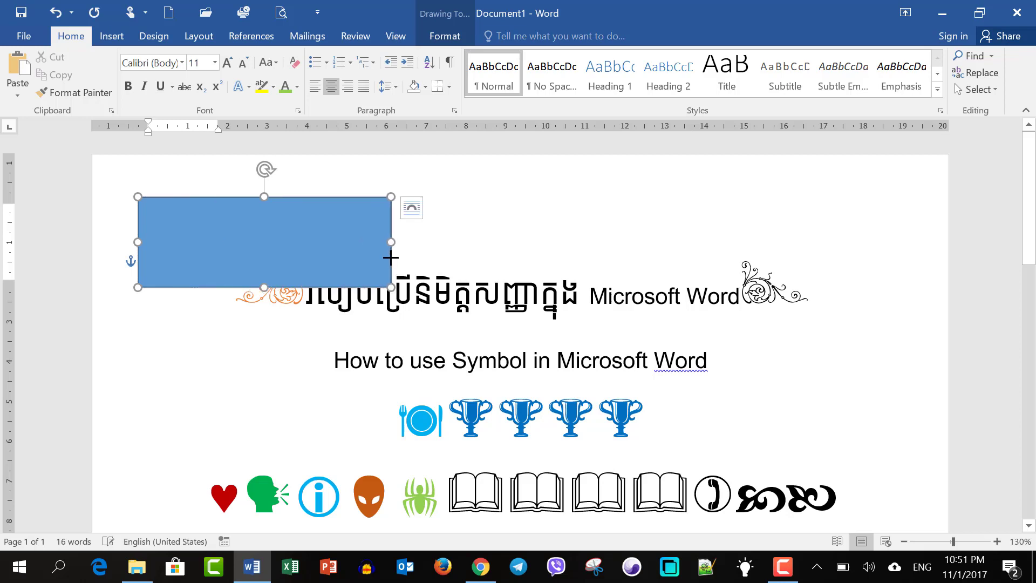
Copy the plate symbol and try pasting it into the rectangle, deleting the failed results
drag(453, 415, 423, 427)
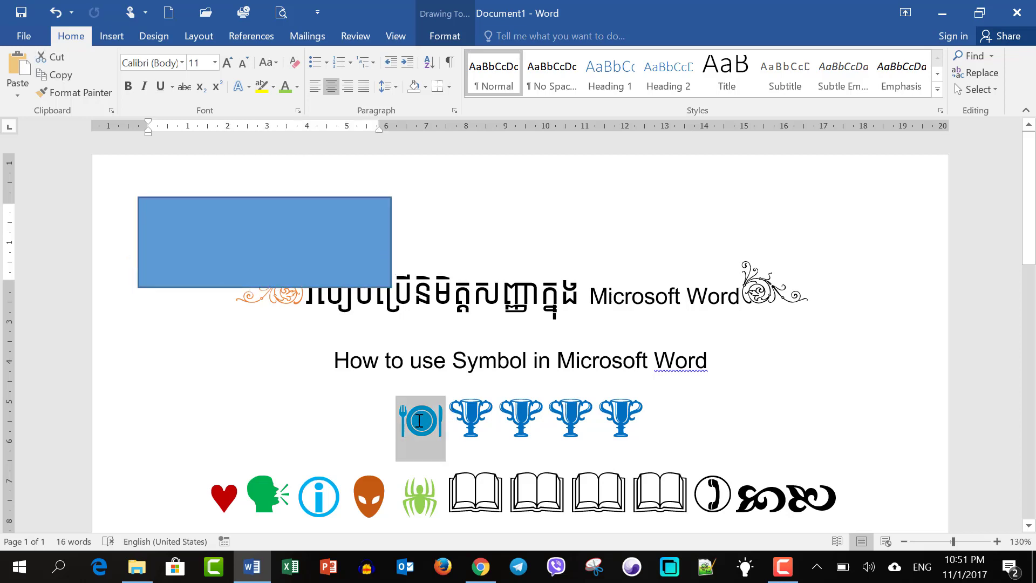
right_click(422, 427)
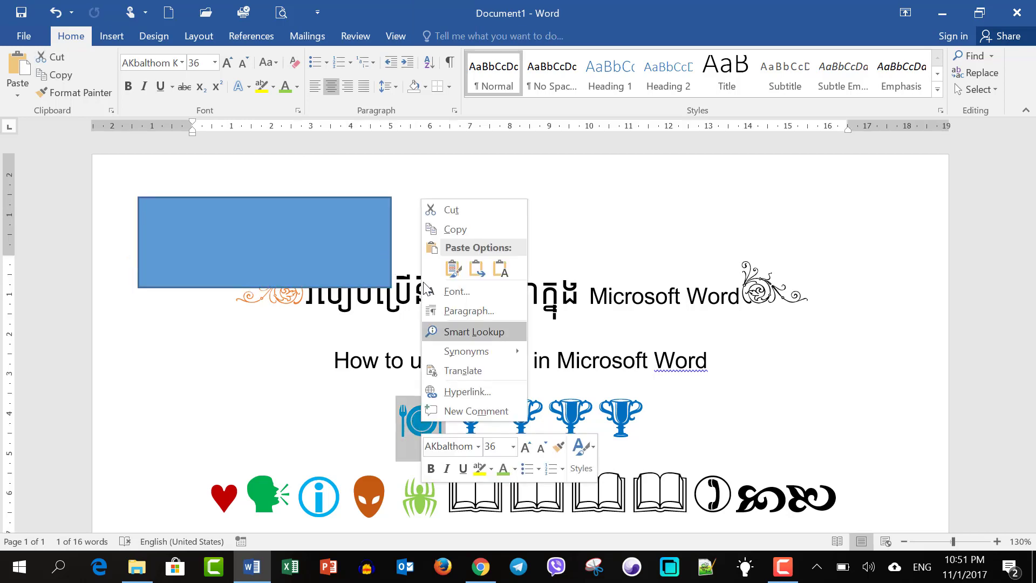
click(449, 232)
click(276, 232)
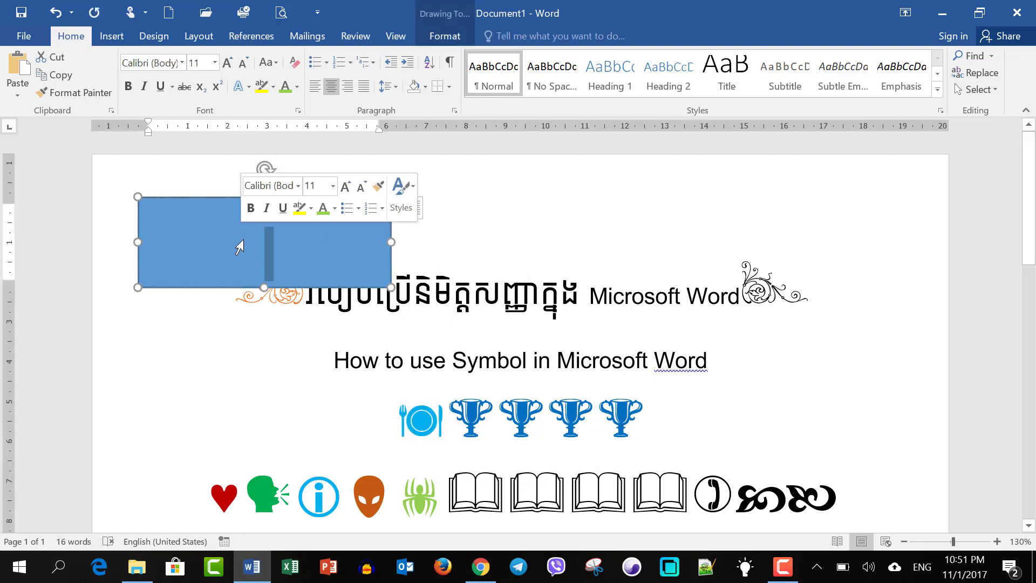
right_click(265, 237)
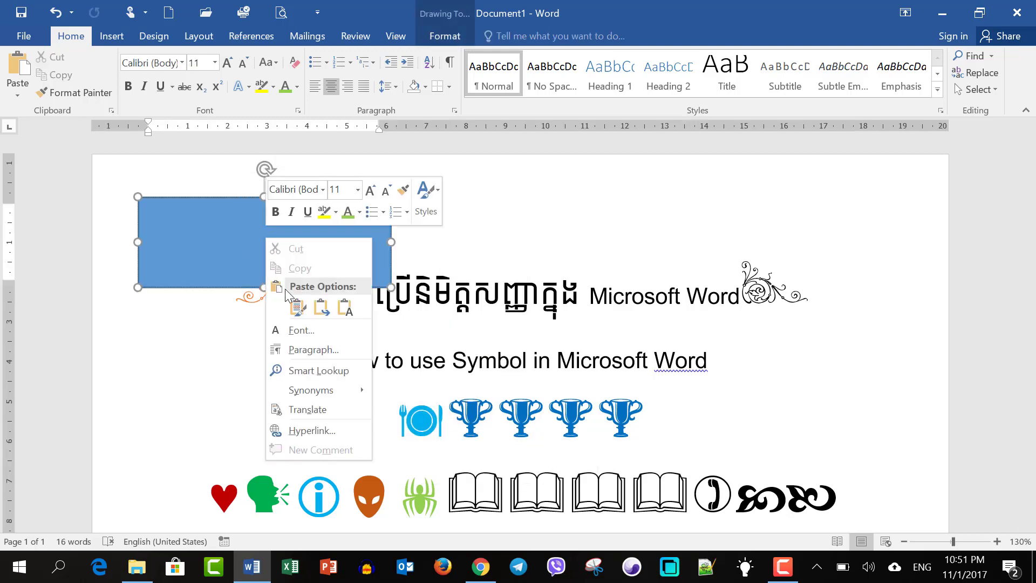
click(344, 308)
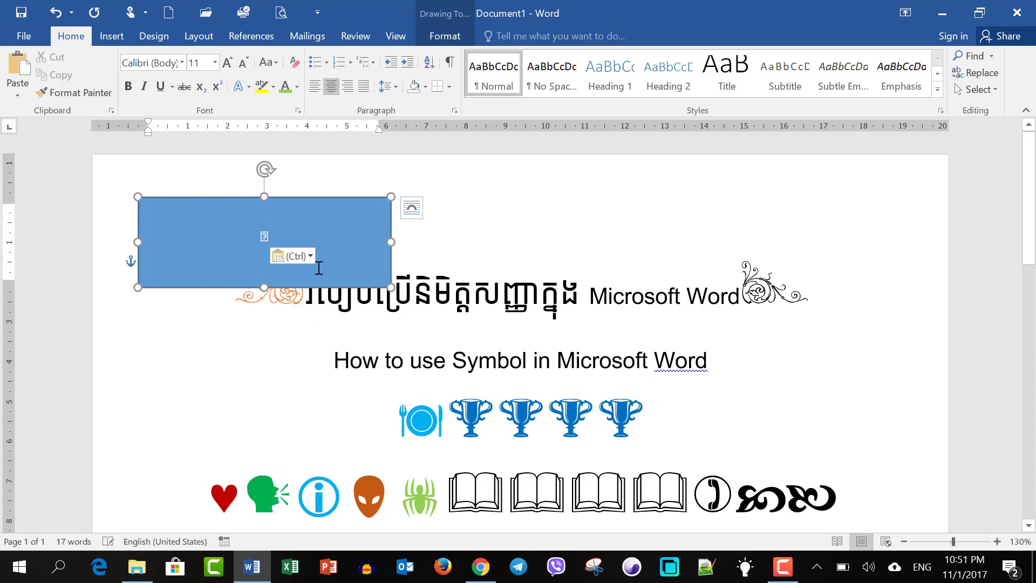
drag(308, 238, 219, 238)
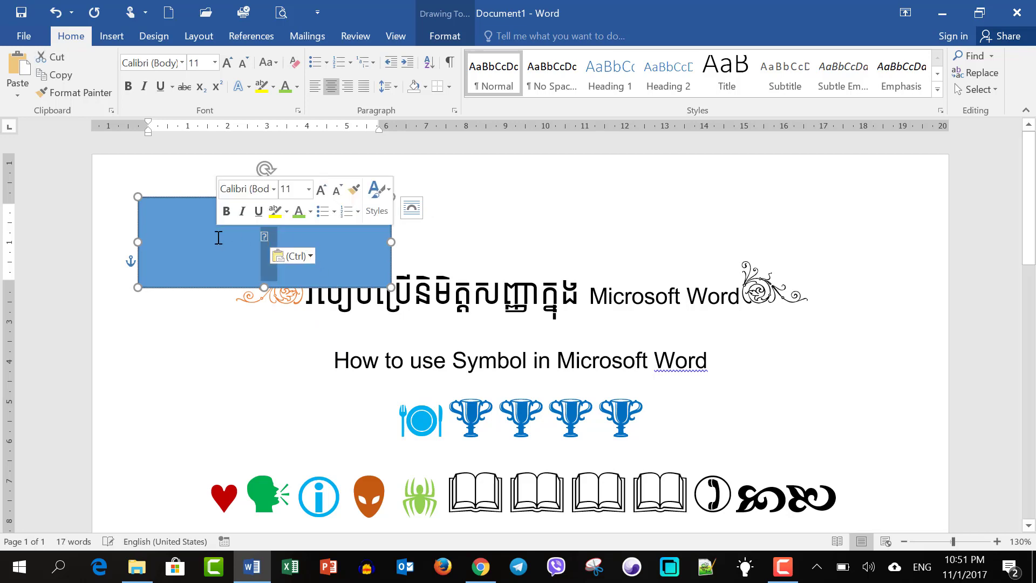
key(Delete)
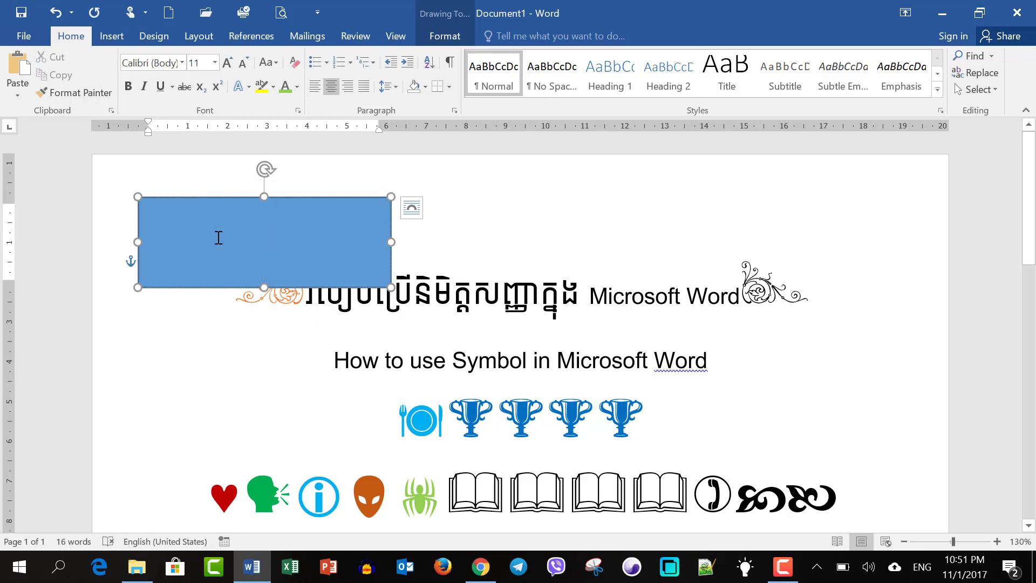
key(ctrl+v)
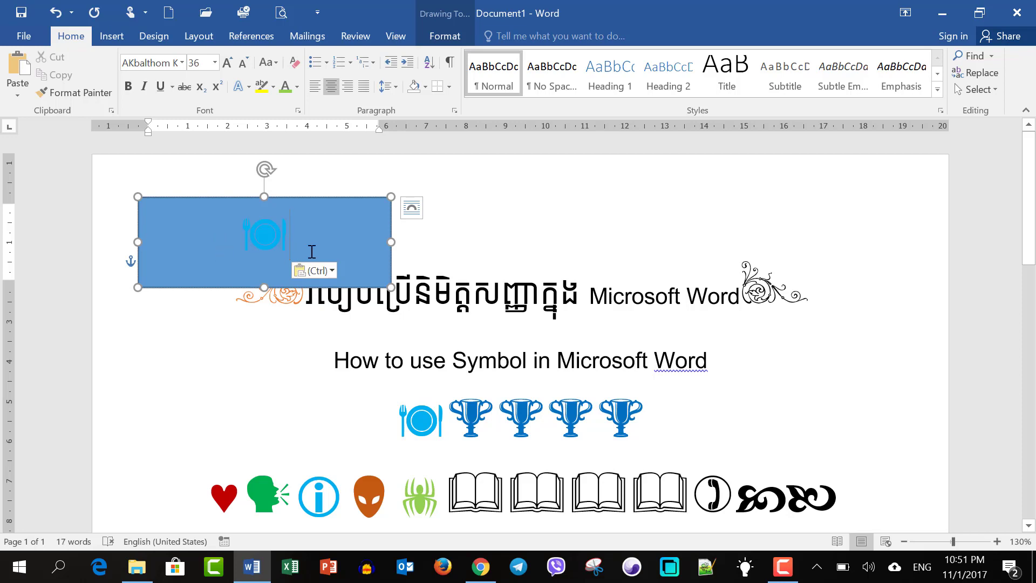
drag(288, 233, 224, 229)
key(Delete)
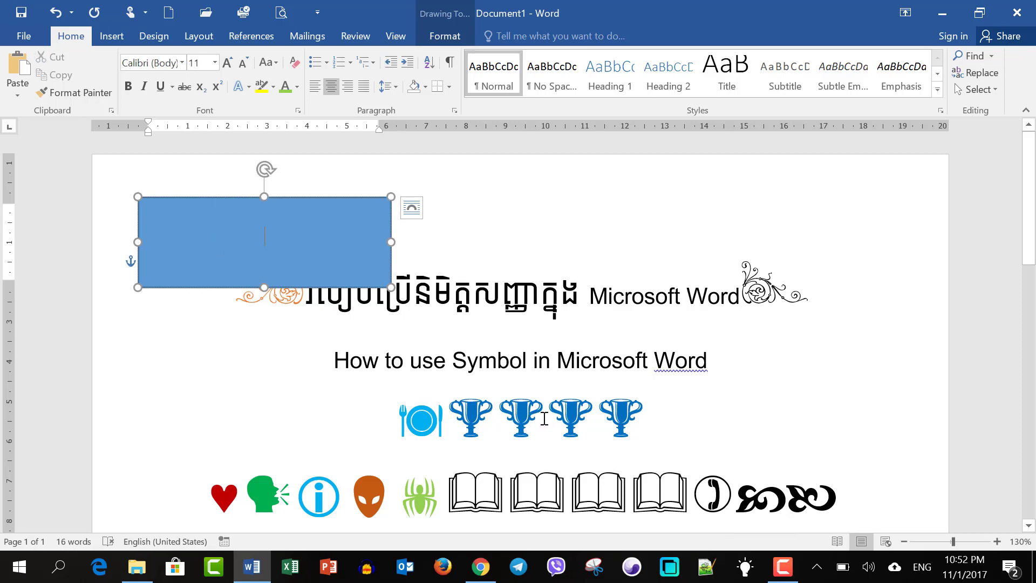
Copy the plate symbol from the symbol row again and paste it into the rectangle
drag(544, 418, 397, 421)
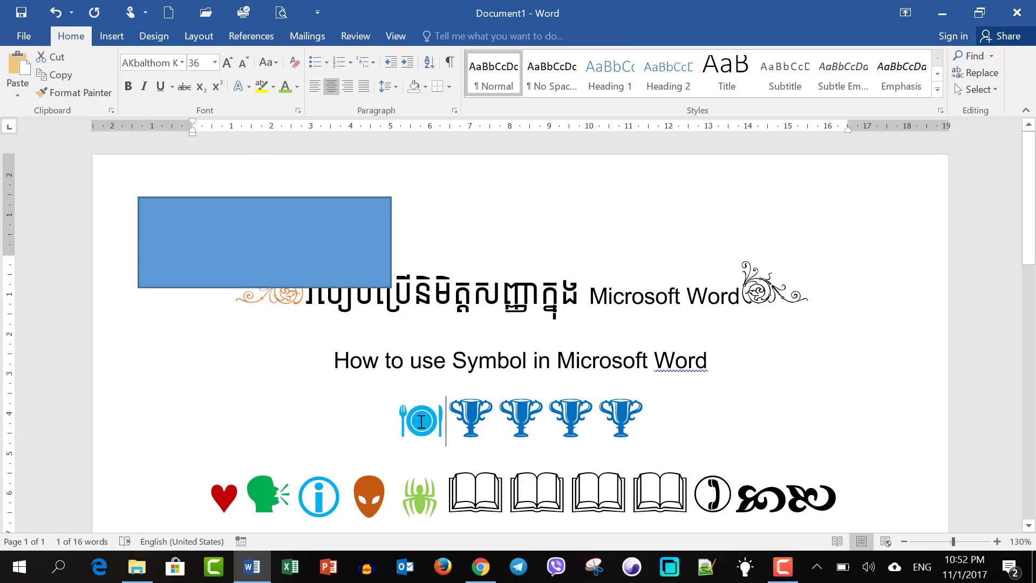
click(54, 75)
click(234, 248)
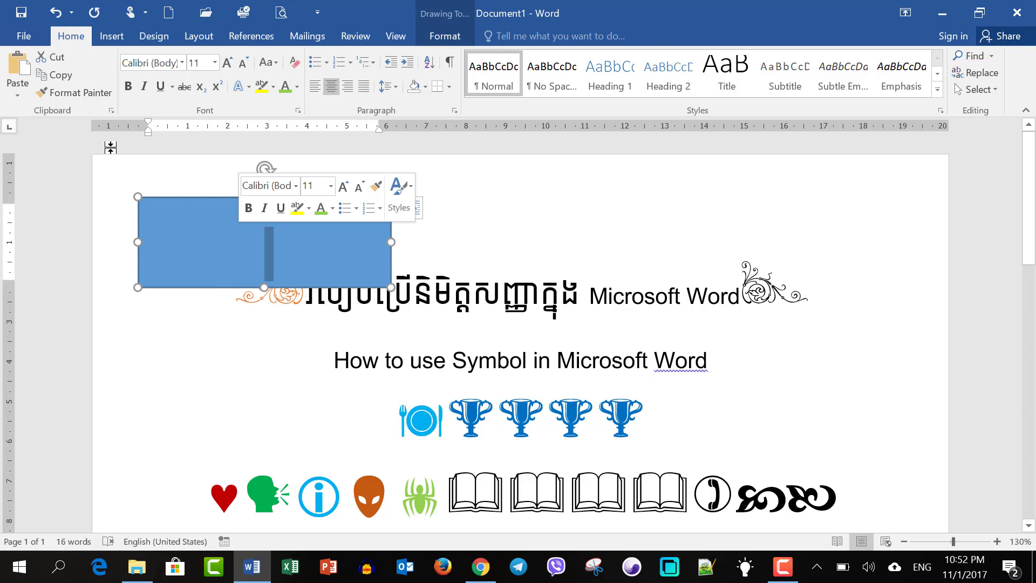
click(18, 67)
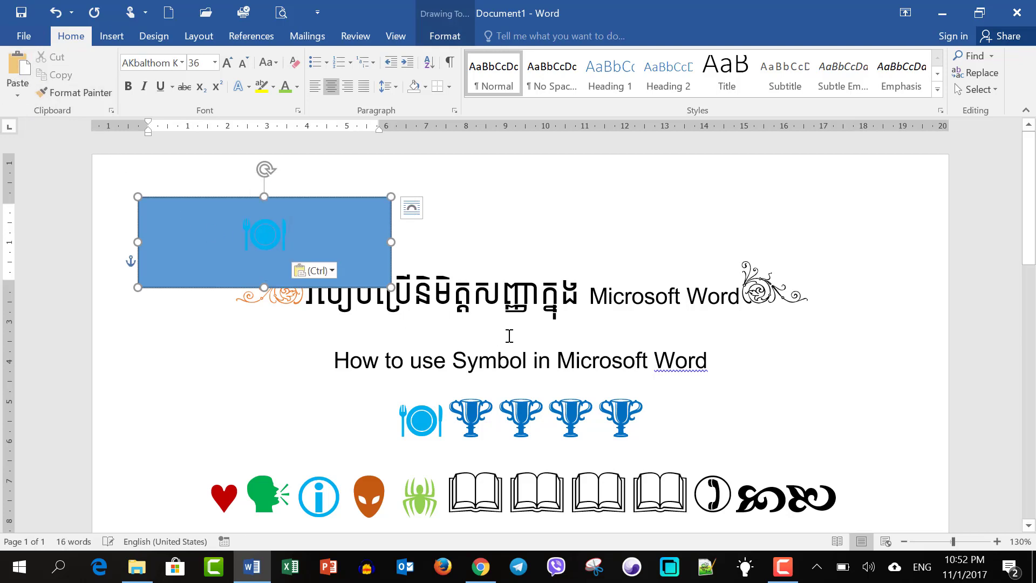
click(443, 264)
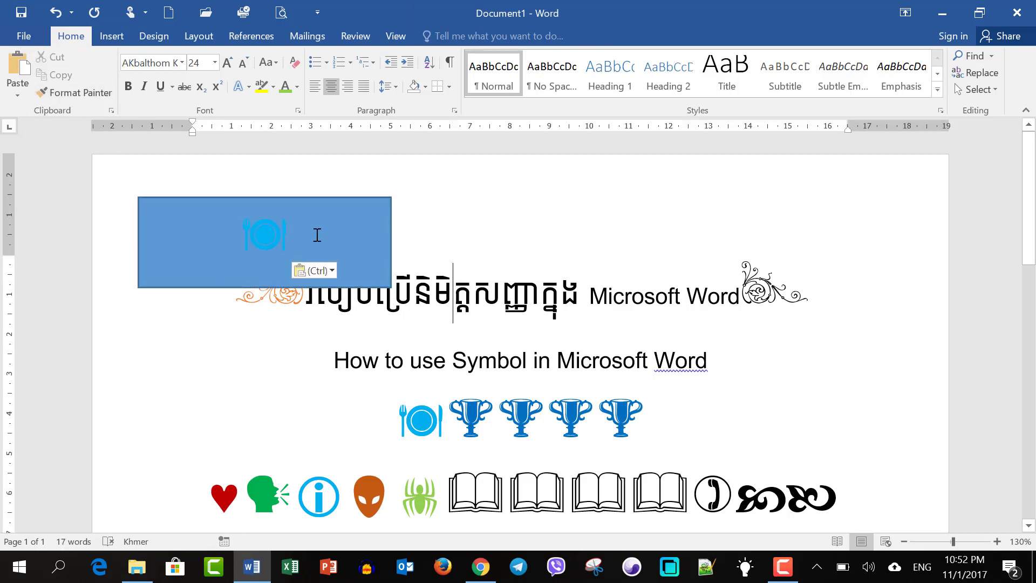
Narrow the rectangle to a small square and nudge it up and left
drag(317, 235, 236, 231)
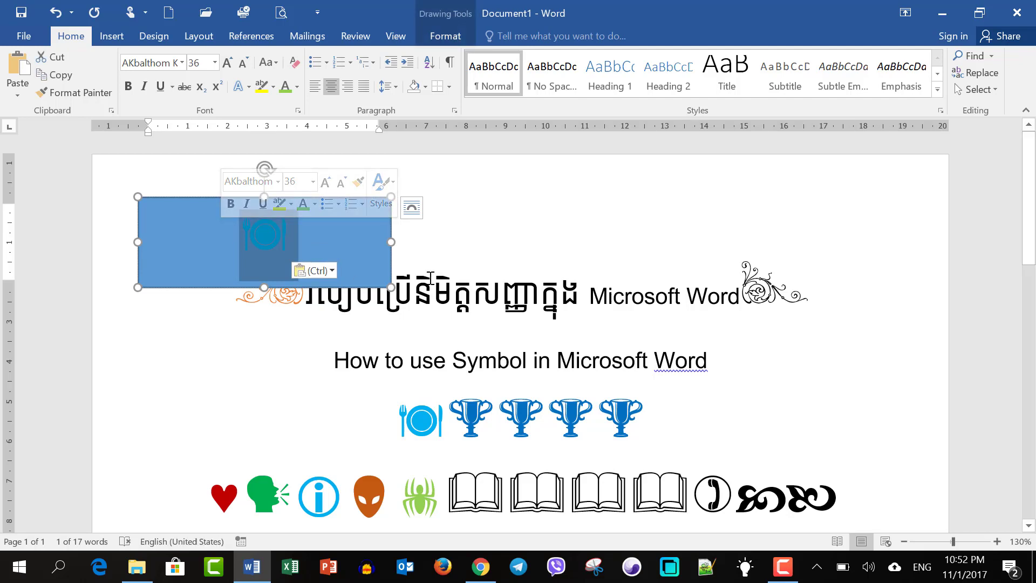
drag(392, 242, 227, 239)
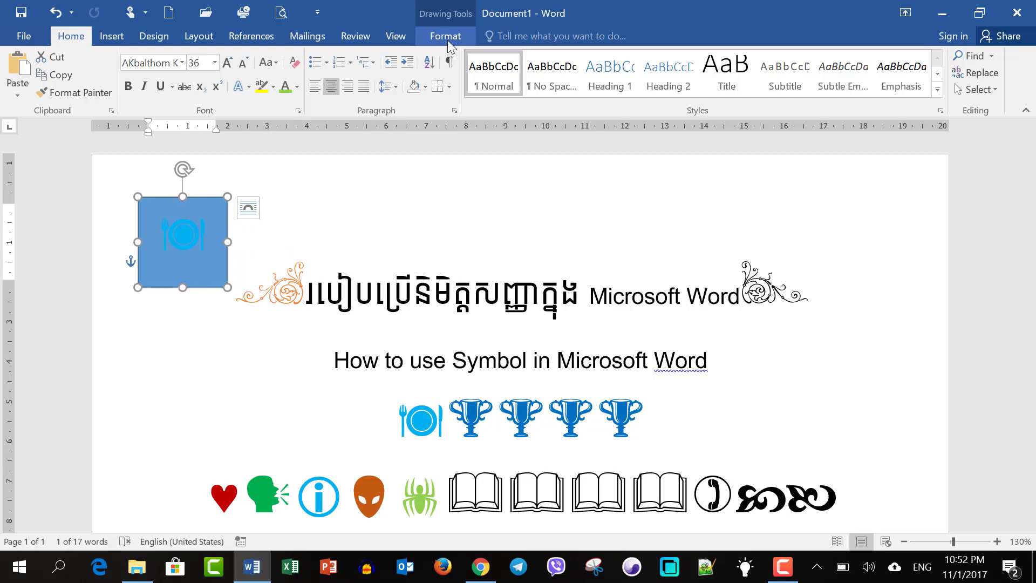
mouse_move(195, 195)
mouse_down()
mouse_move(916, 174)
mouse_move(185, 177)
mouse_up()
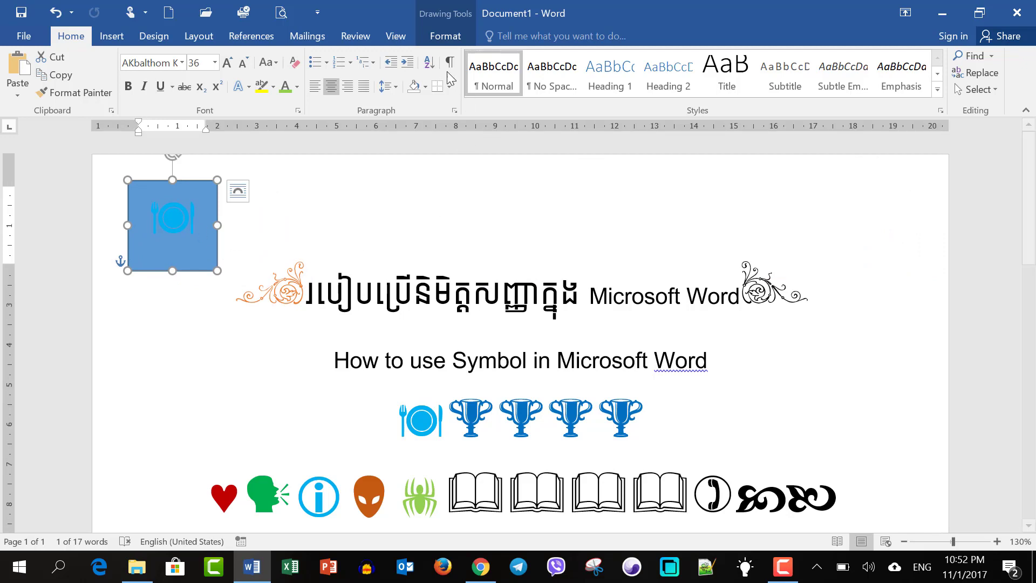
Give the square No Outline and No Fill
click(446, 37)
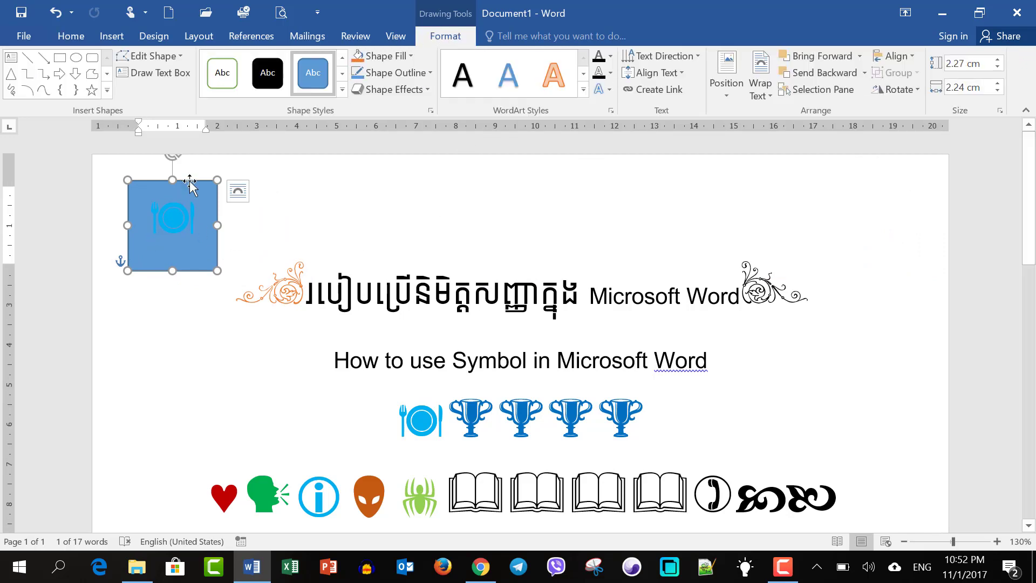
click(406, 77)
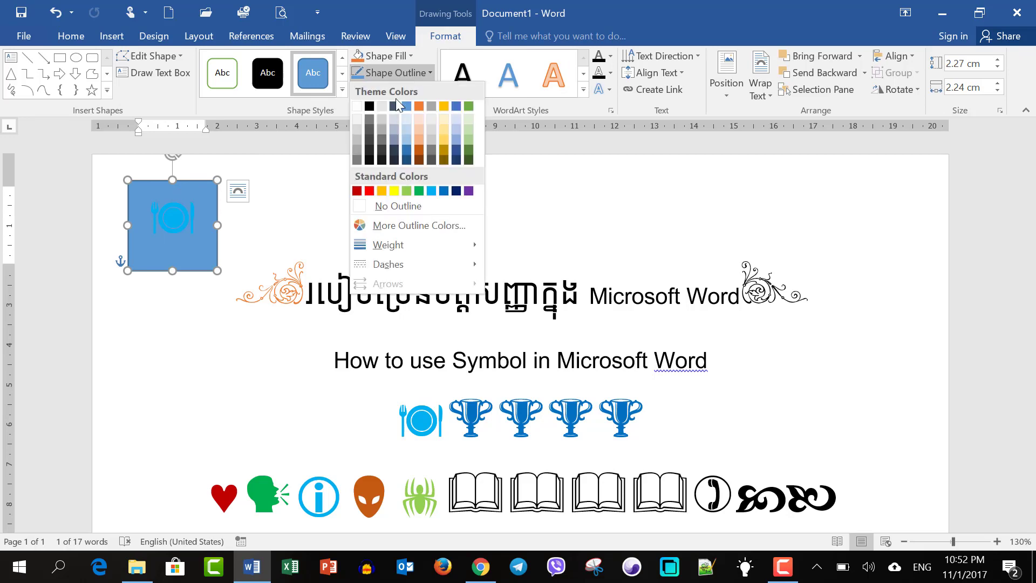
click(389, 207)
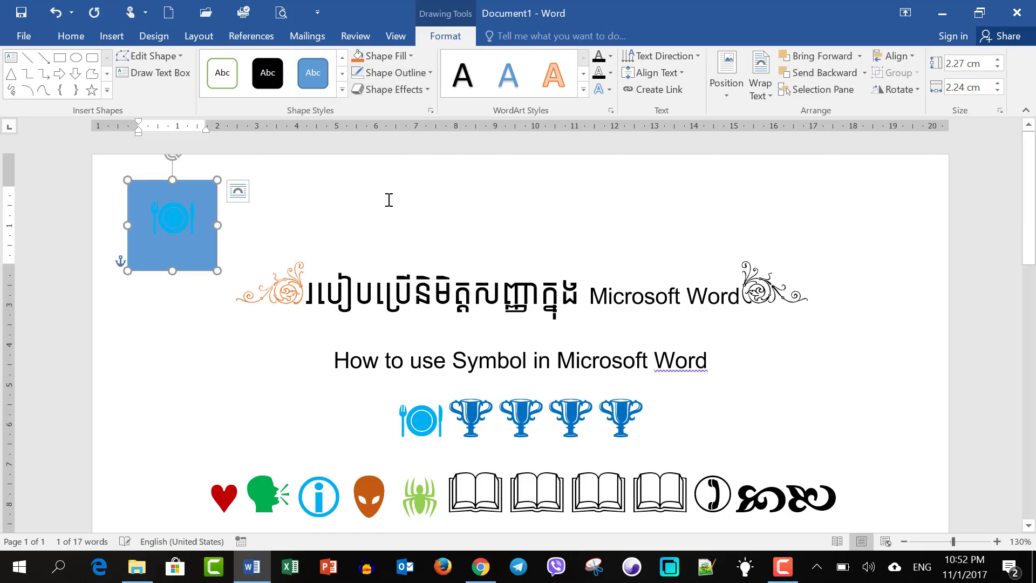
click(404, 57)
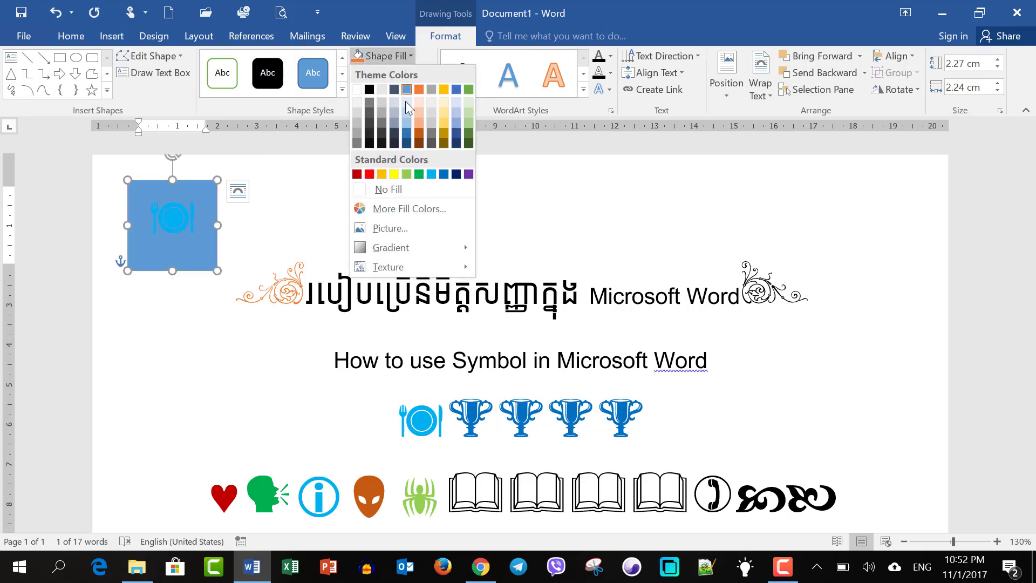
click(389, 190)
Move the plate shape back to the top-left and select the orange ornament before the title
click(335, 223)
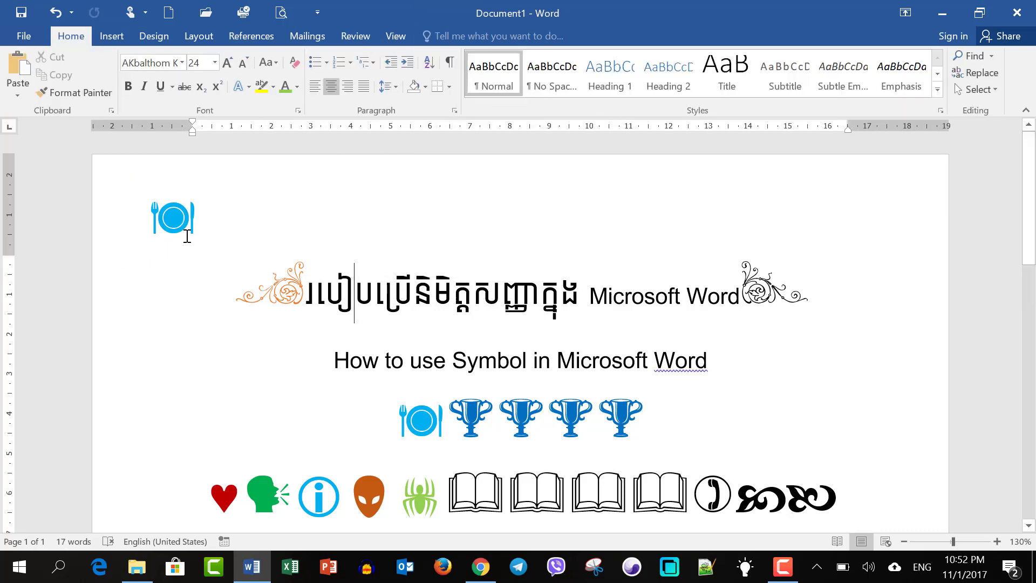
click(178, 225)
drag(194, 271, 252, 279)
mouse_move(359, 270)
mouse_down()
mouse_move(481, 263)
mouse_move(192, 264)
mouse_move(206, 269)
mouse_up()
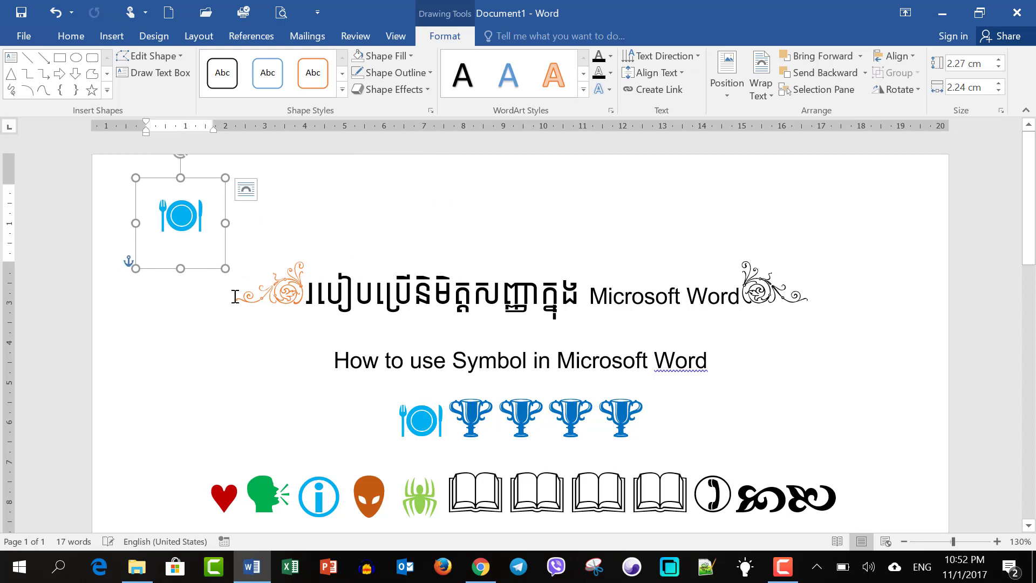
drag(304, 293, 246, 296)
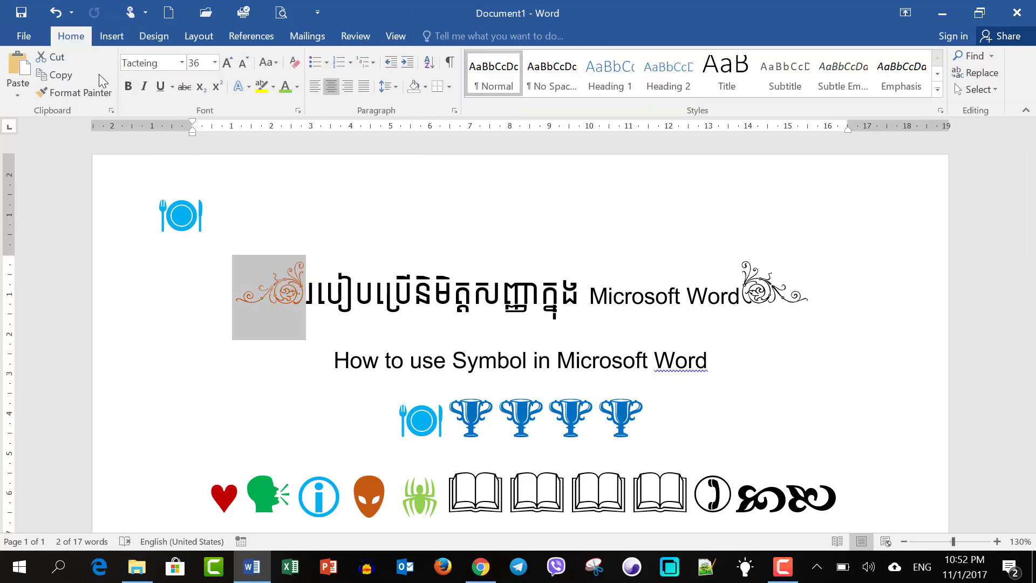
Paste the orange ornament beside the plate in the box, widen it, and move it onto the trophy line
click(54, 75)
click(208, 219)
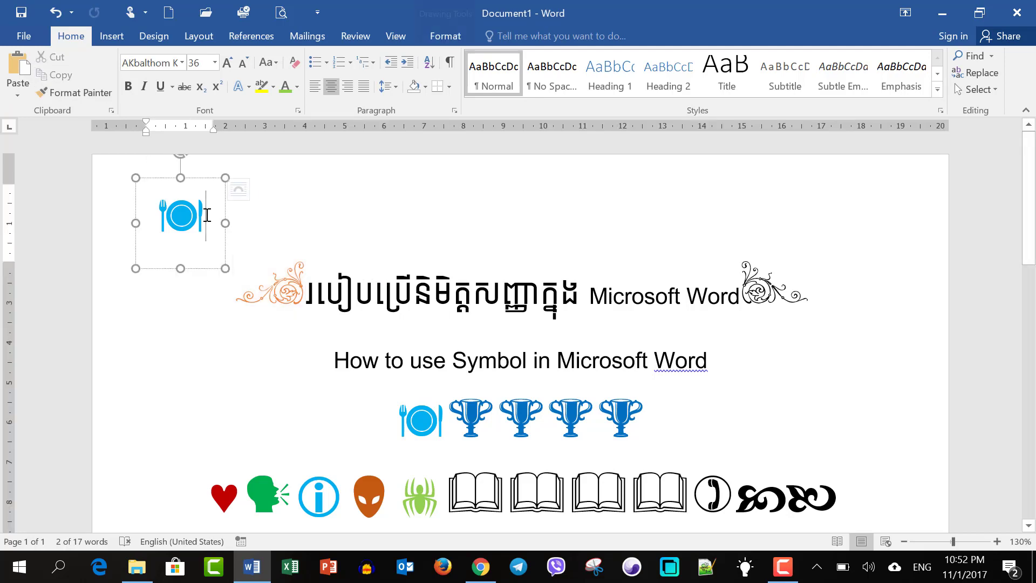
click(18, 68)
drag(225, 223, 394, 224)
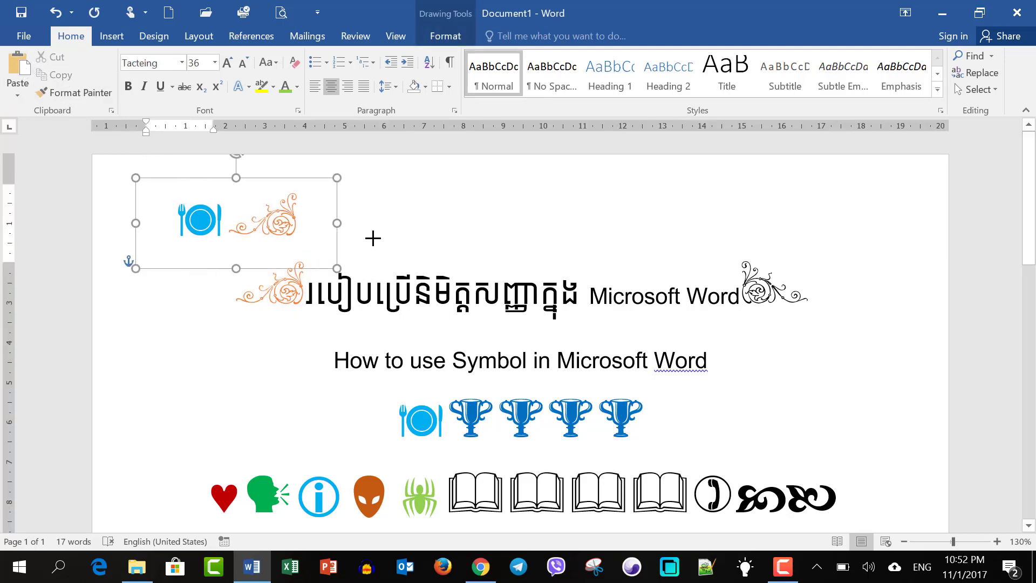
mouse_move(316, 180)
mouse_down()
mouse_move(856, 198)
mouse_move(253, 198)
mouse_move(311, 202)
mouse_up()
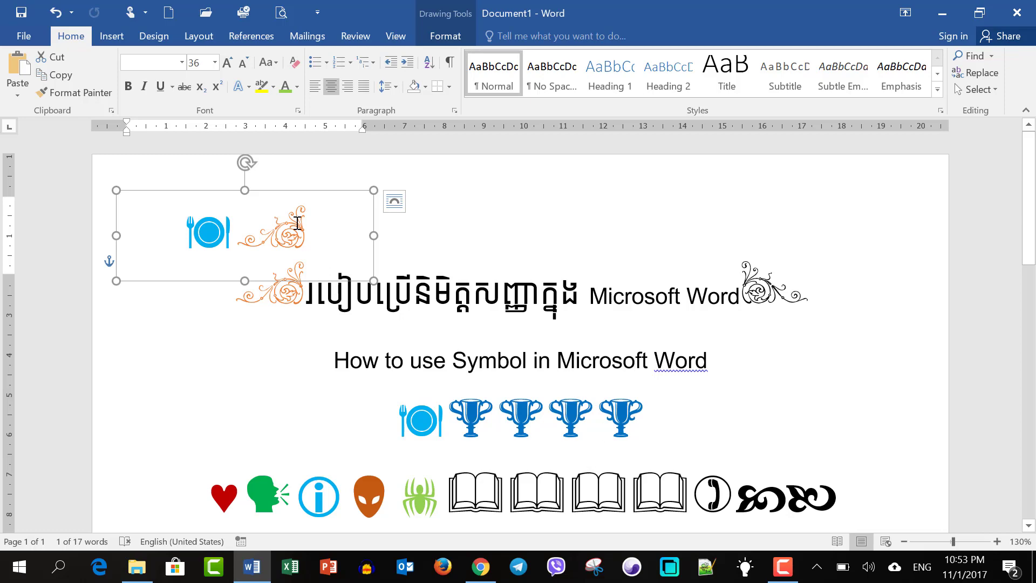
drag(310, 225, 414, 397)
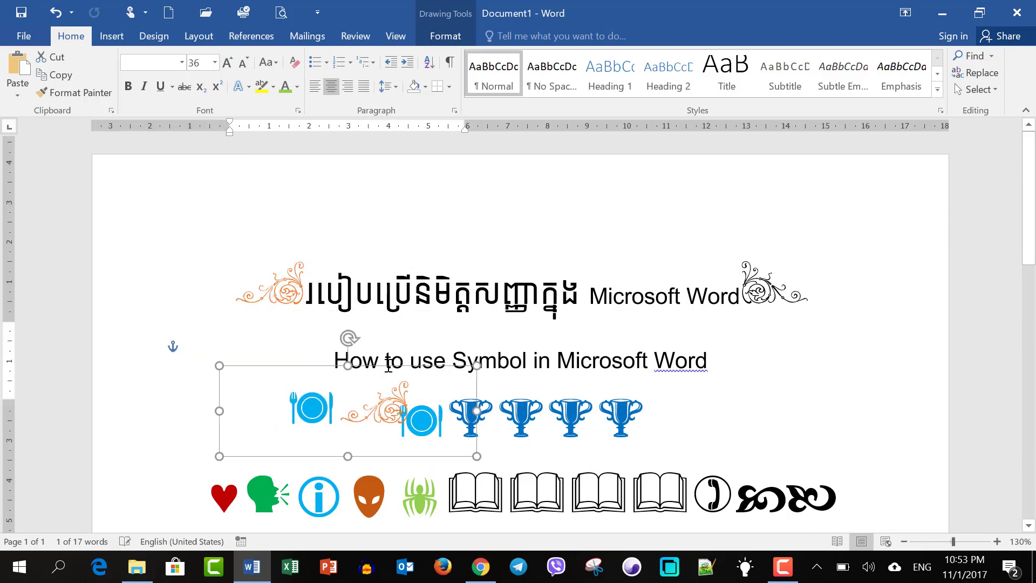
Move the plate-and-ornament box down onto the bottom symbol row, between the down arrows and dividers
scroll(363, 250, down, 3)
drag(367, 222, 380, 443)
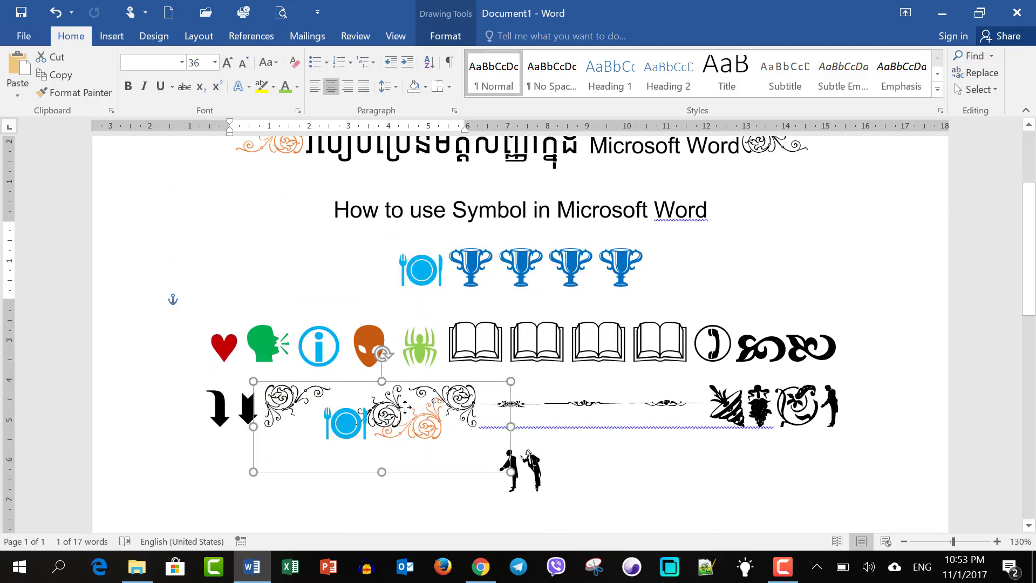